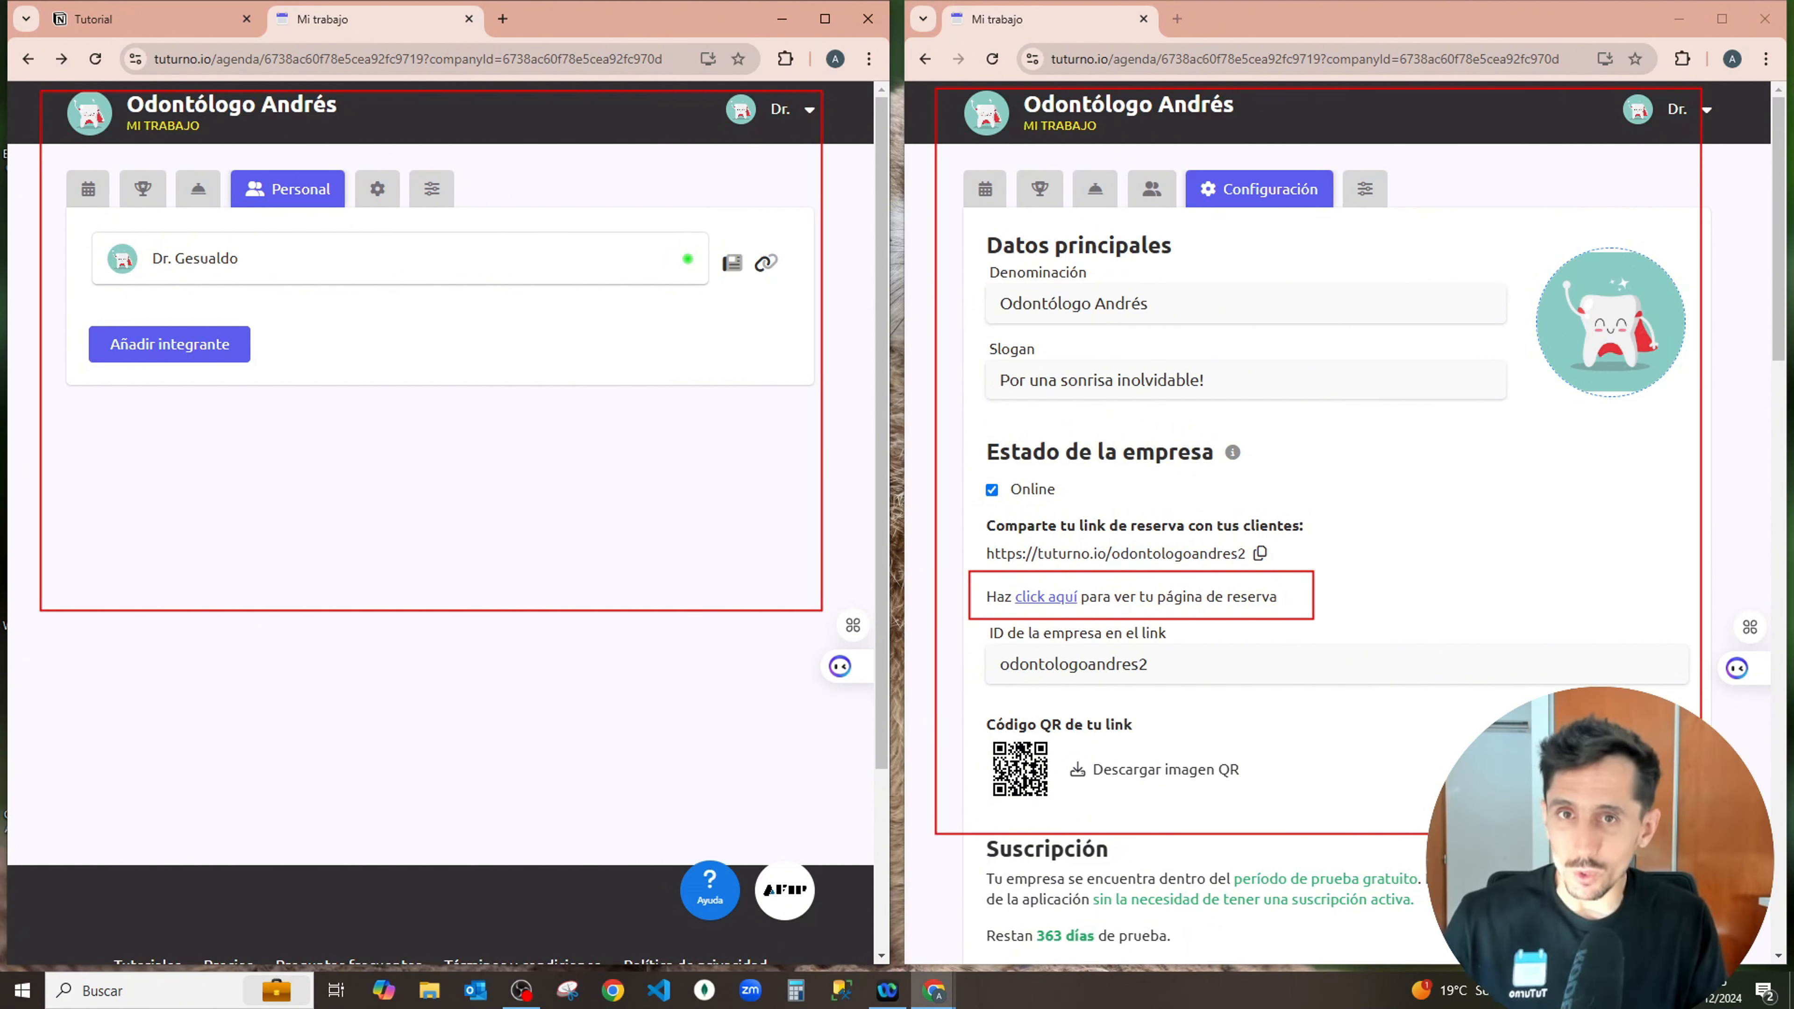
key("e")
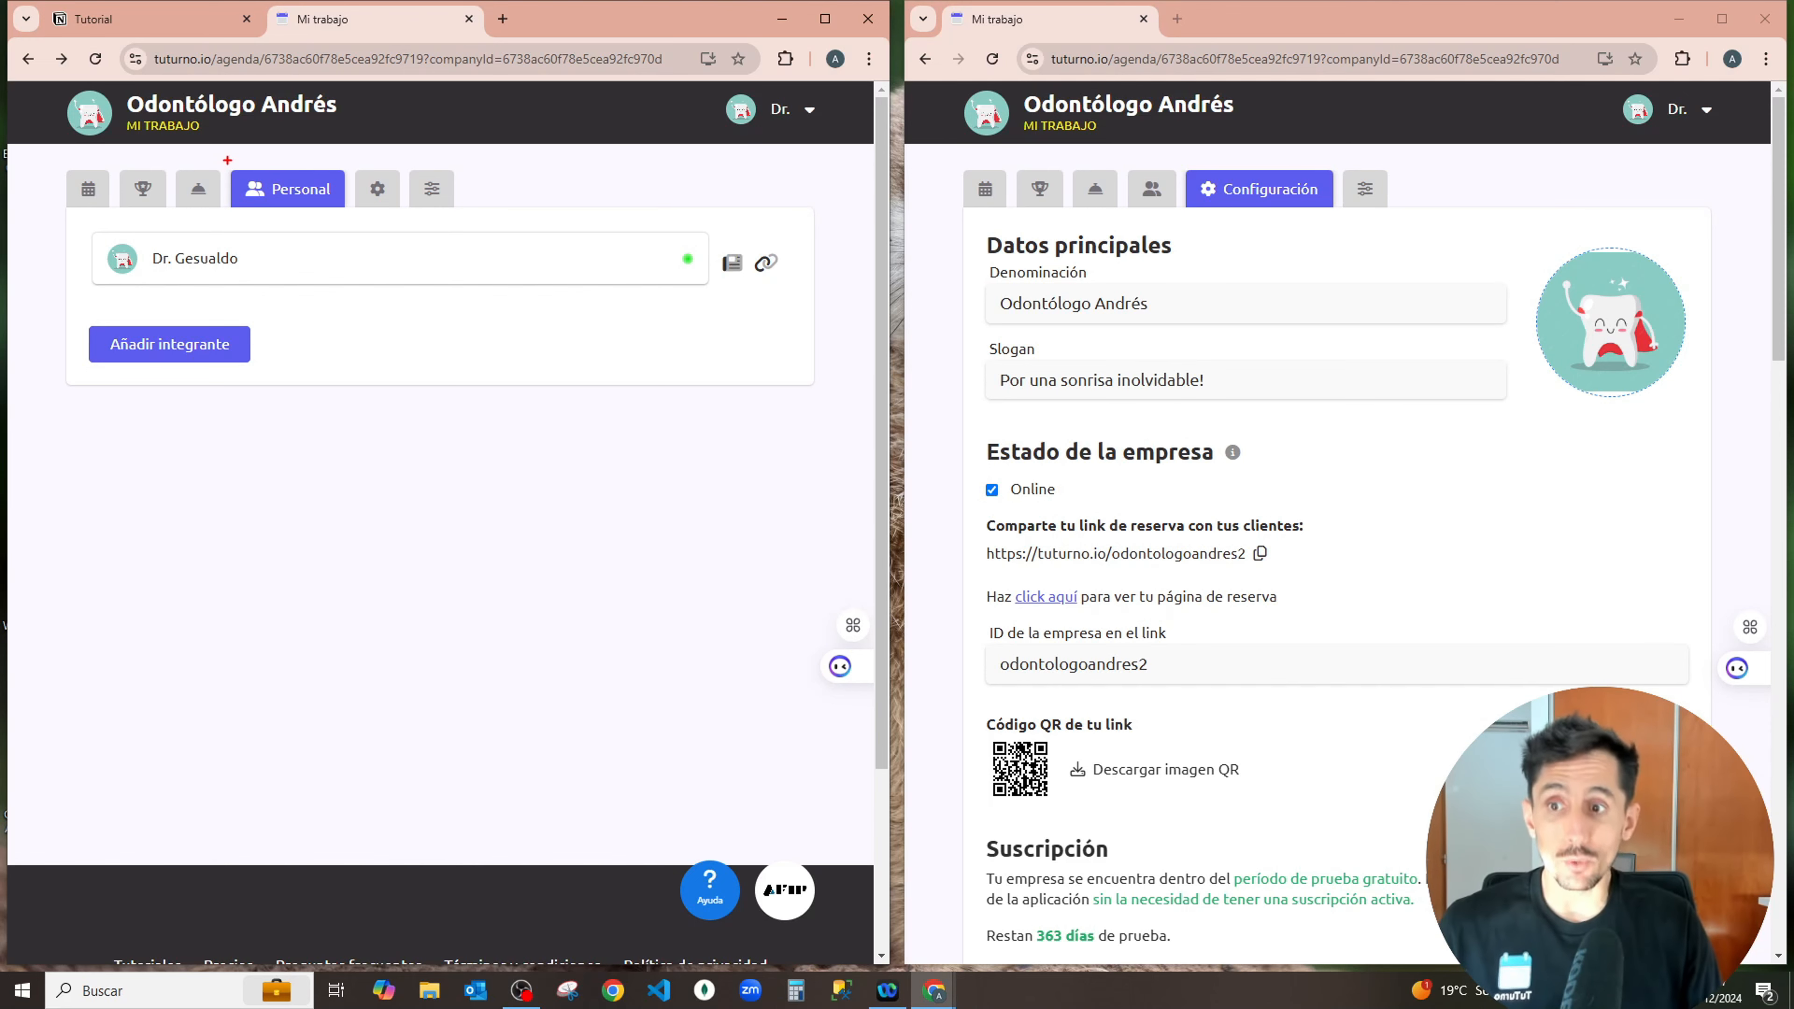
mouse_move(220, 153)
left_mouse_down()
mouse_move(332, 174)
mouse_move(355, 228)
left_mouse_up()
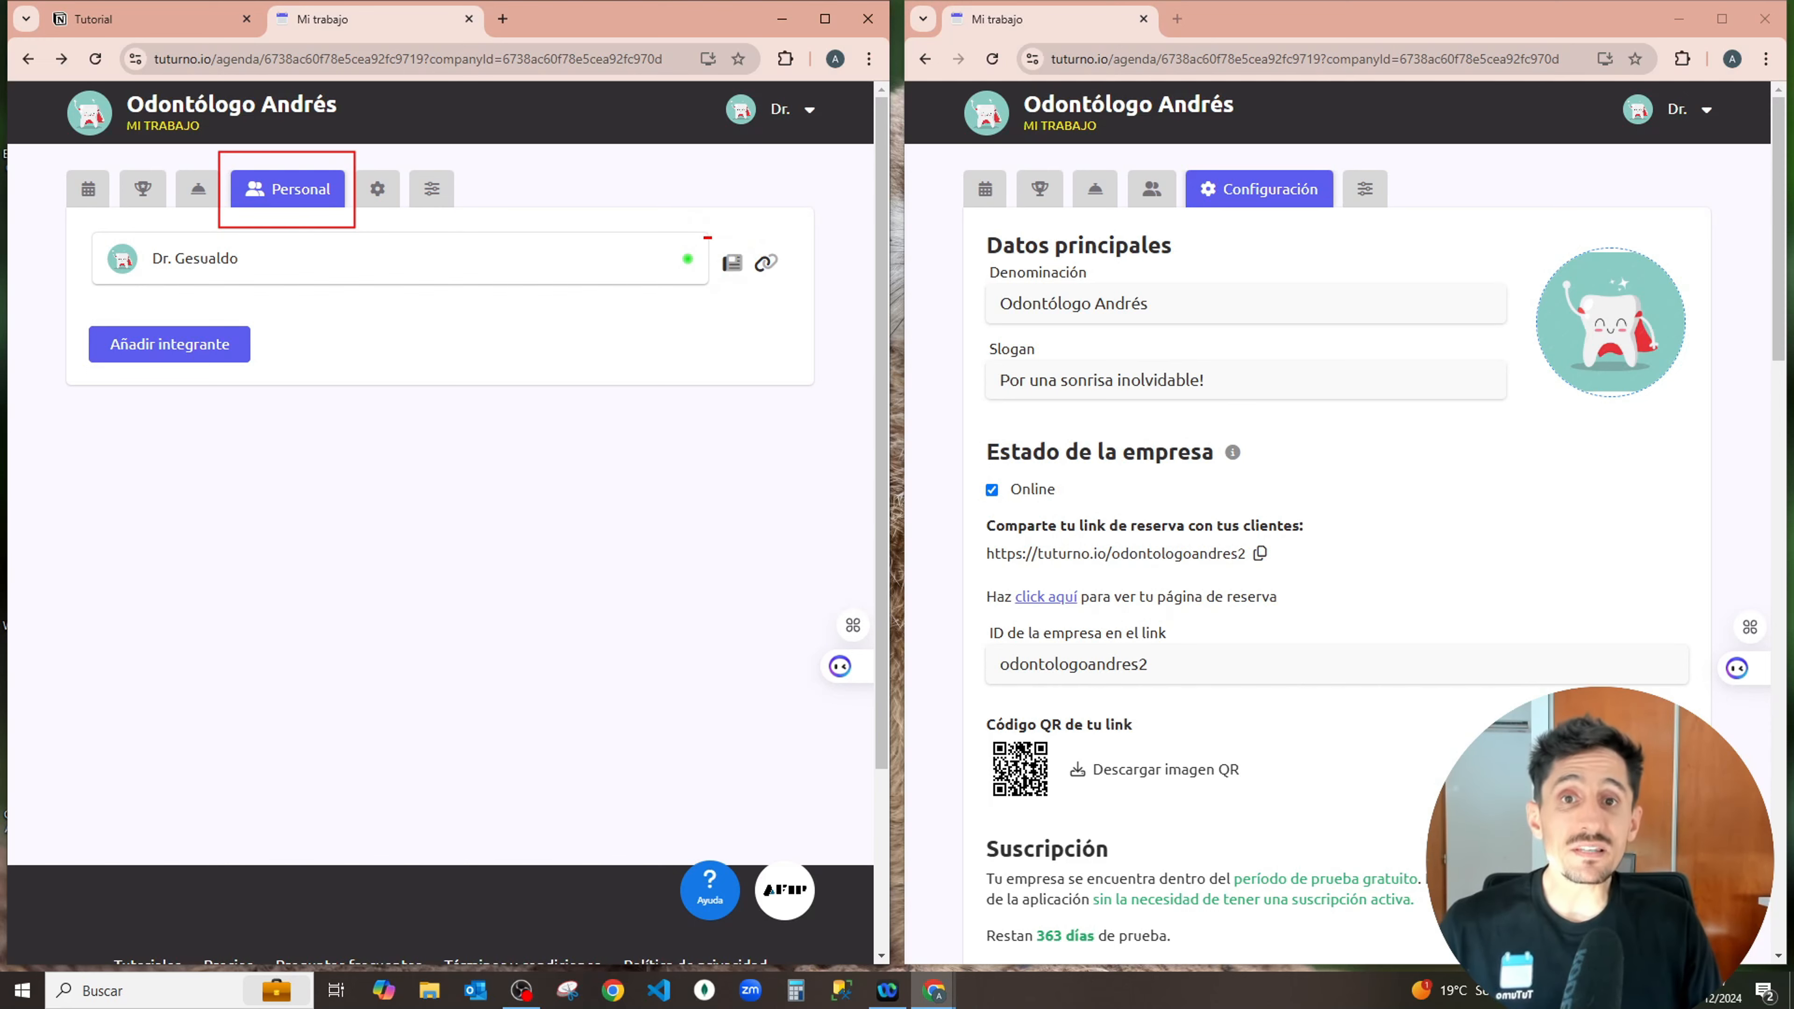
left_click_drag(711, 238, 753, 284)
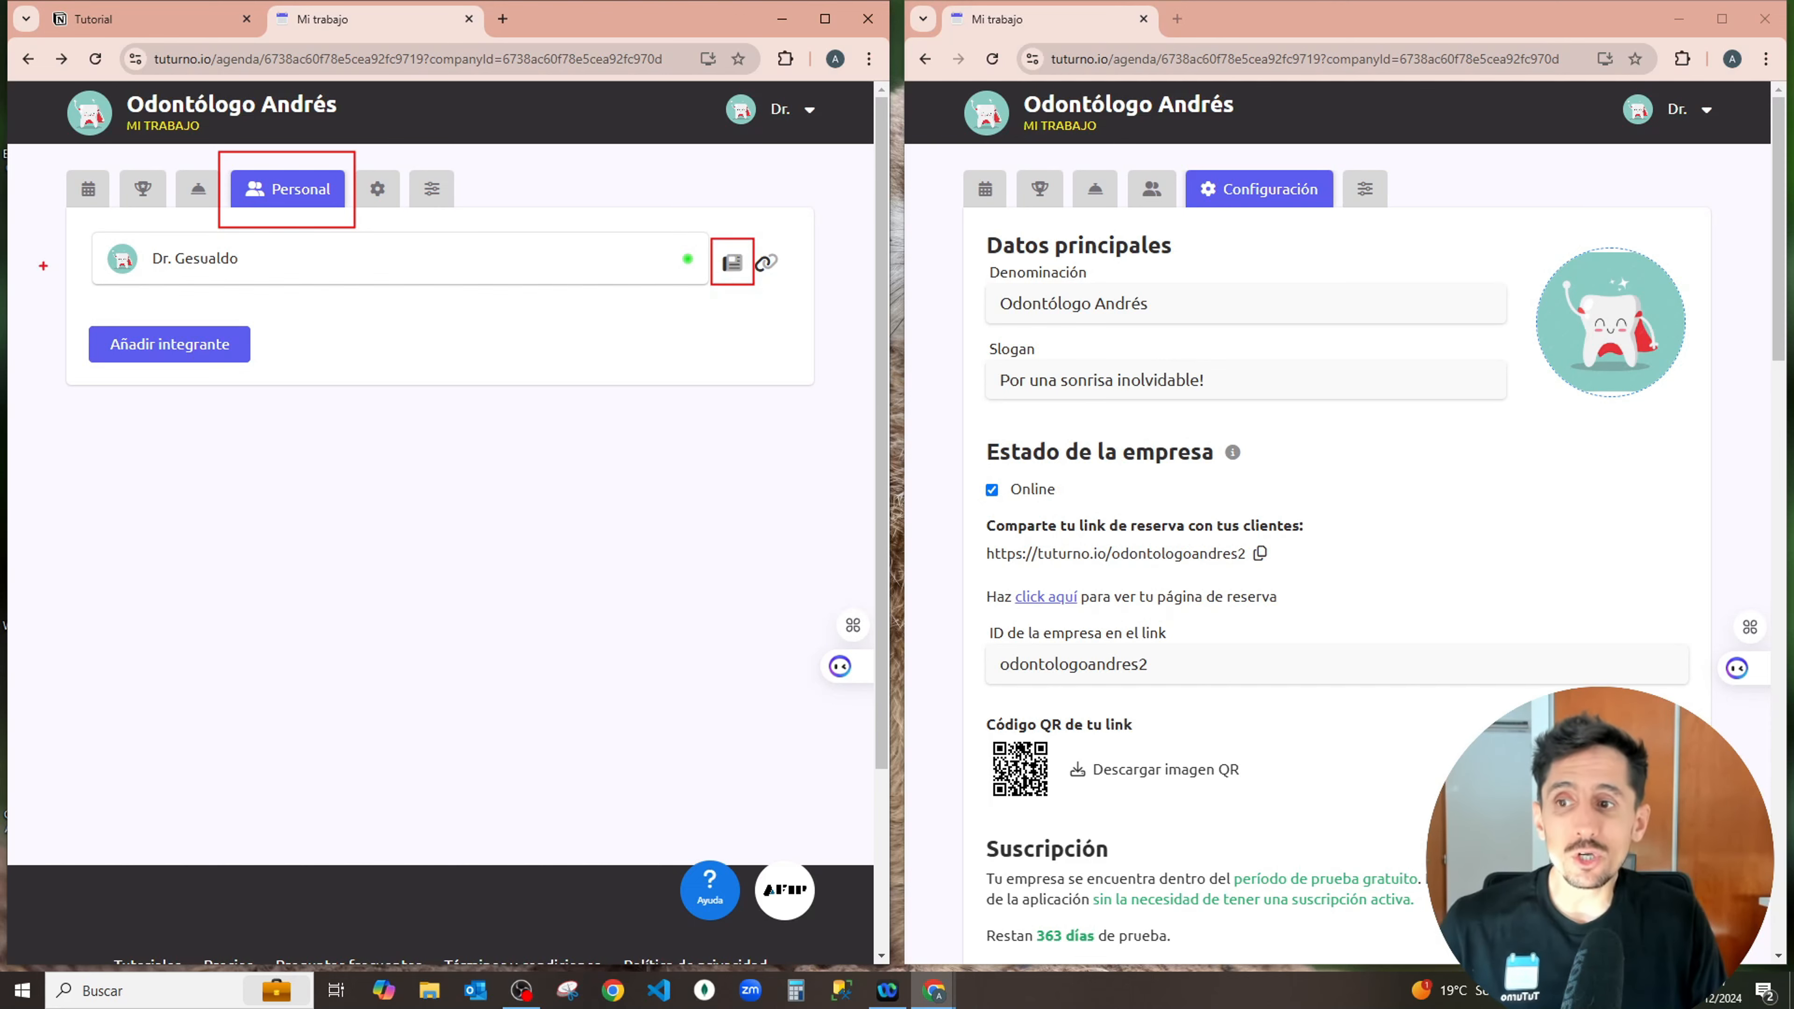
mouse_move(103, 228)
left_mouse_down()
mouse_move(127, 272)
mouse_move(360, 286)
left_mouse_up()
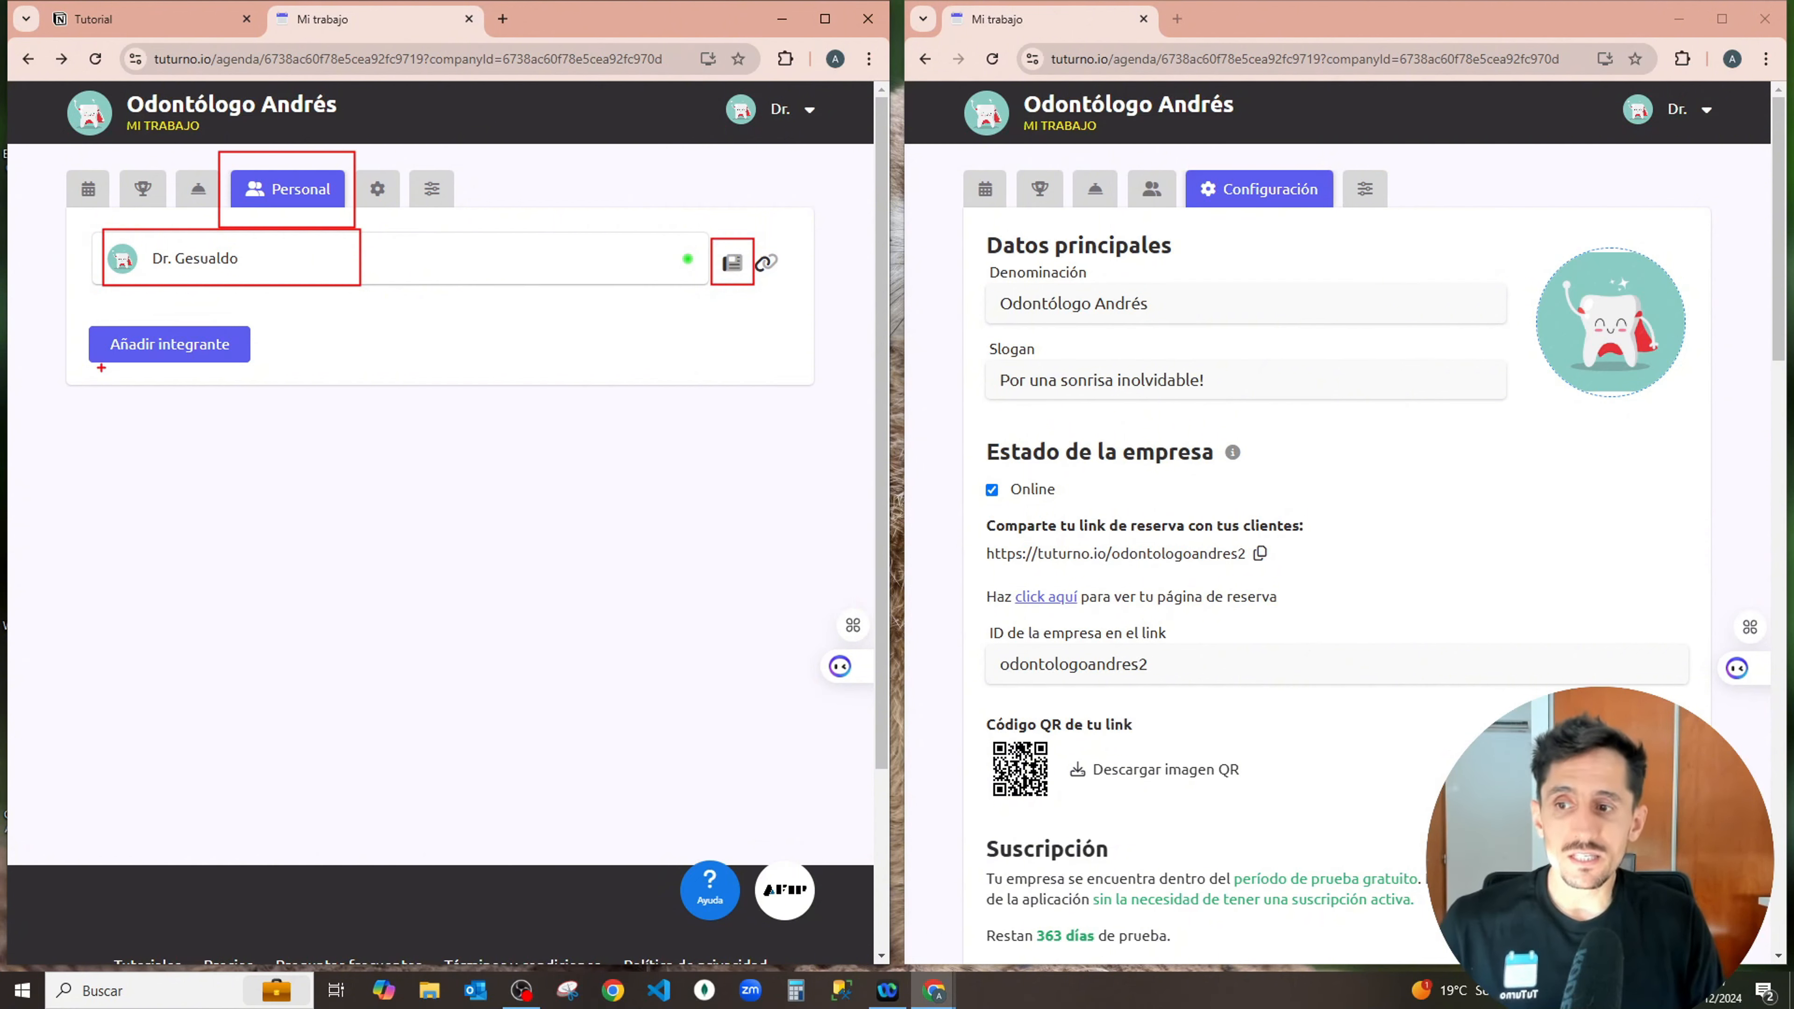
left_click_drag(101, 368, 584, 397)
mouse_move(103, 415)
left_mouse_down()
mouse_move(434, 474)
mouse_move(579, 447)
left_mouse_up()
left_click_drag(108, 460, 579, 509)
mouse_move(615, 367)
left_mouse_down()
mouse_move(673, 389)
mouse_move(679, 511)
left_mouse_up()
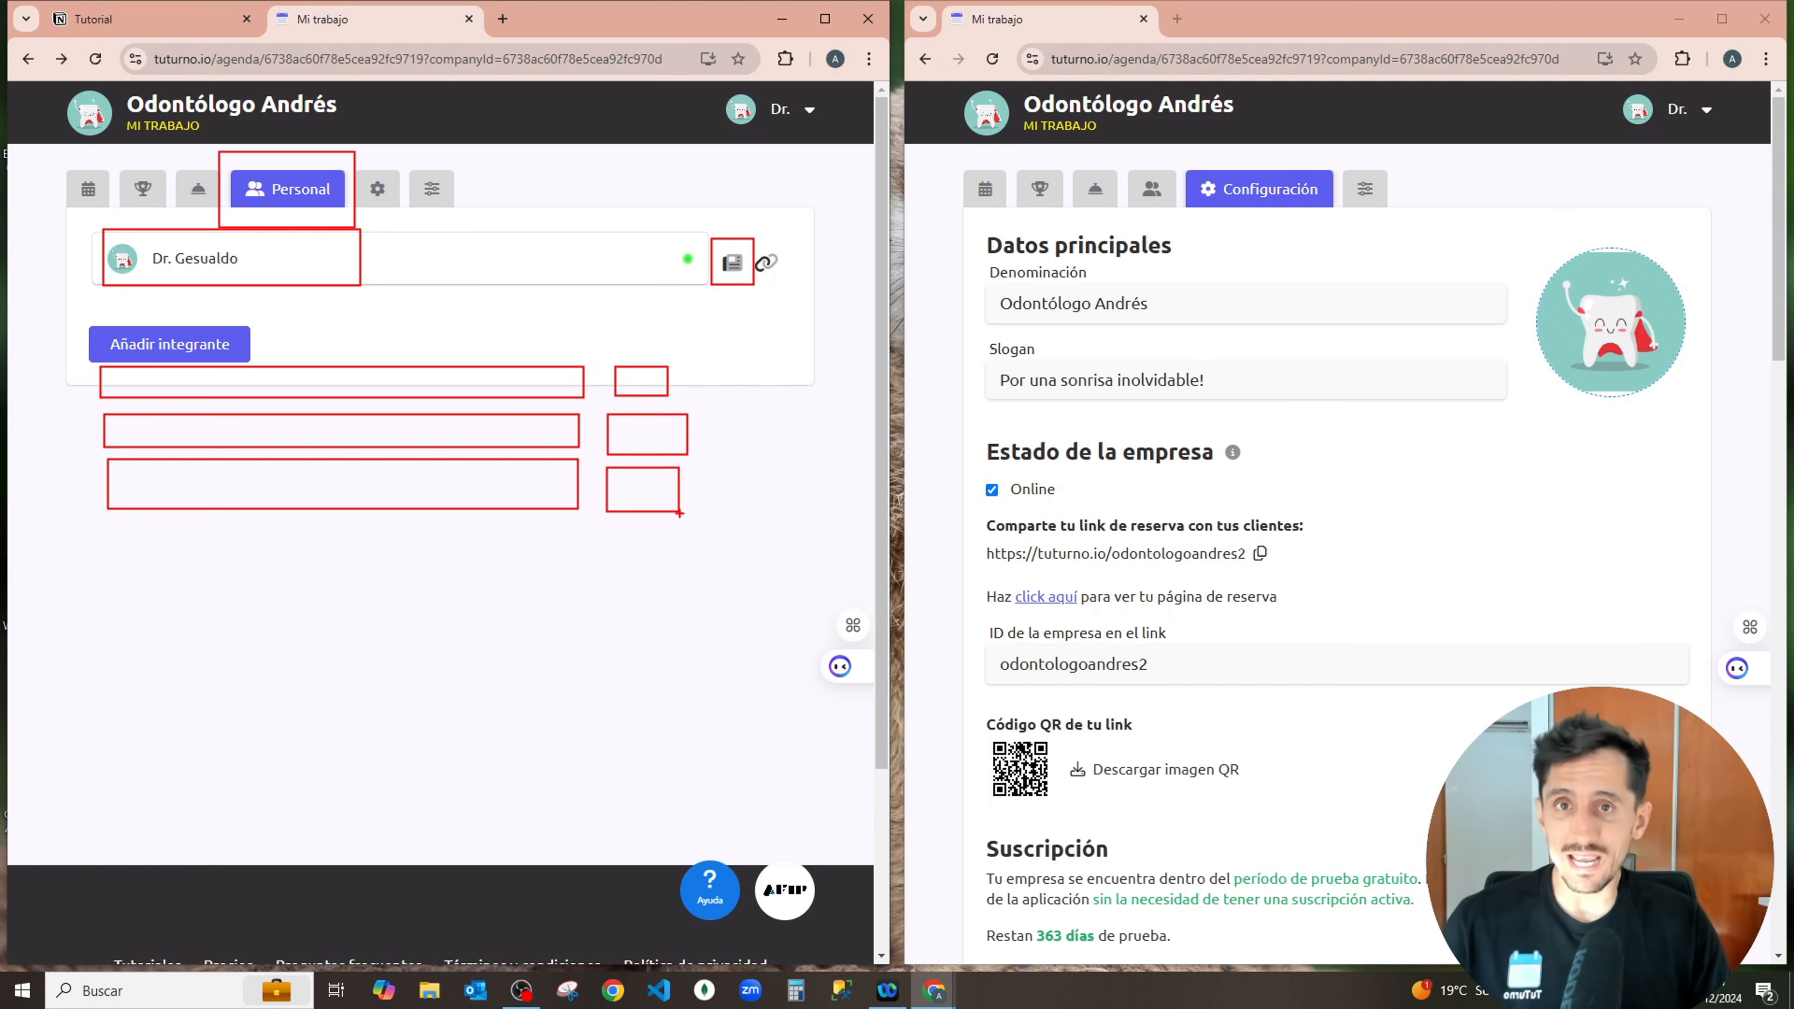
key("e")
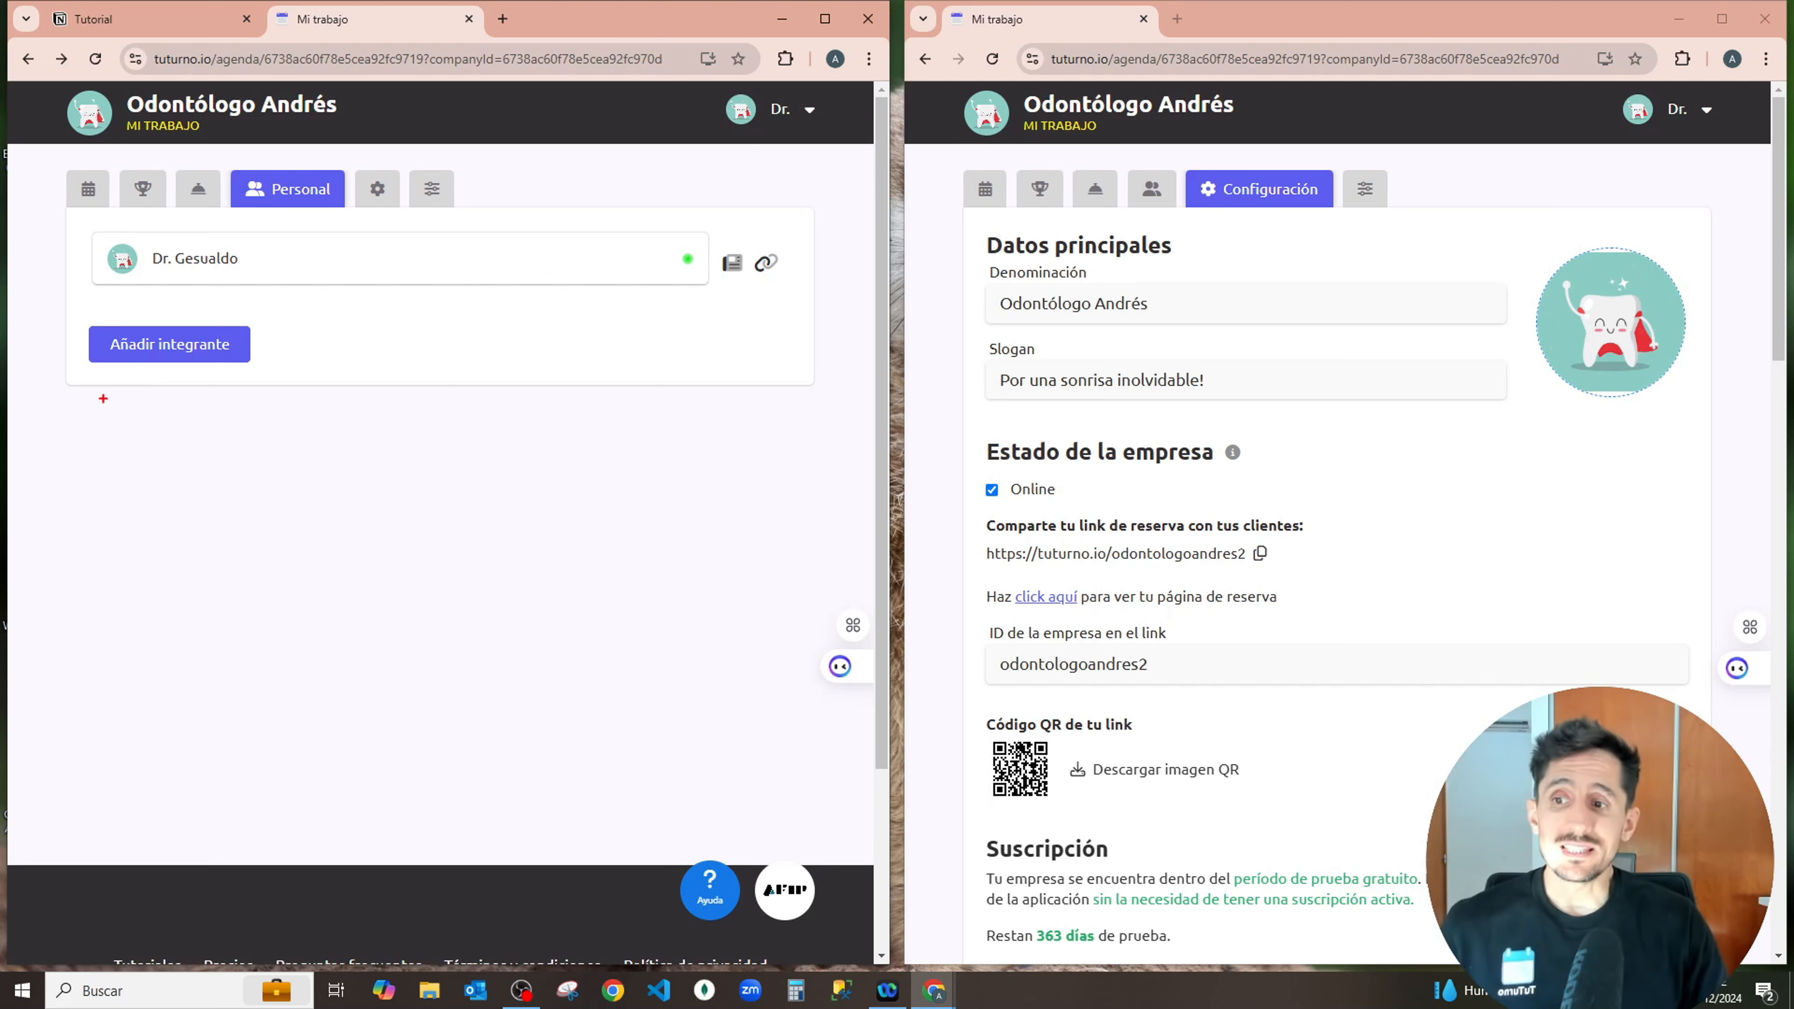
left_click_drag(91, 367, 620, 405)
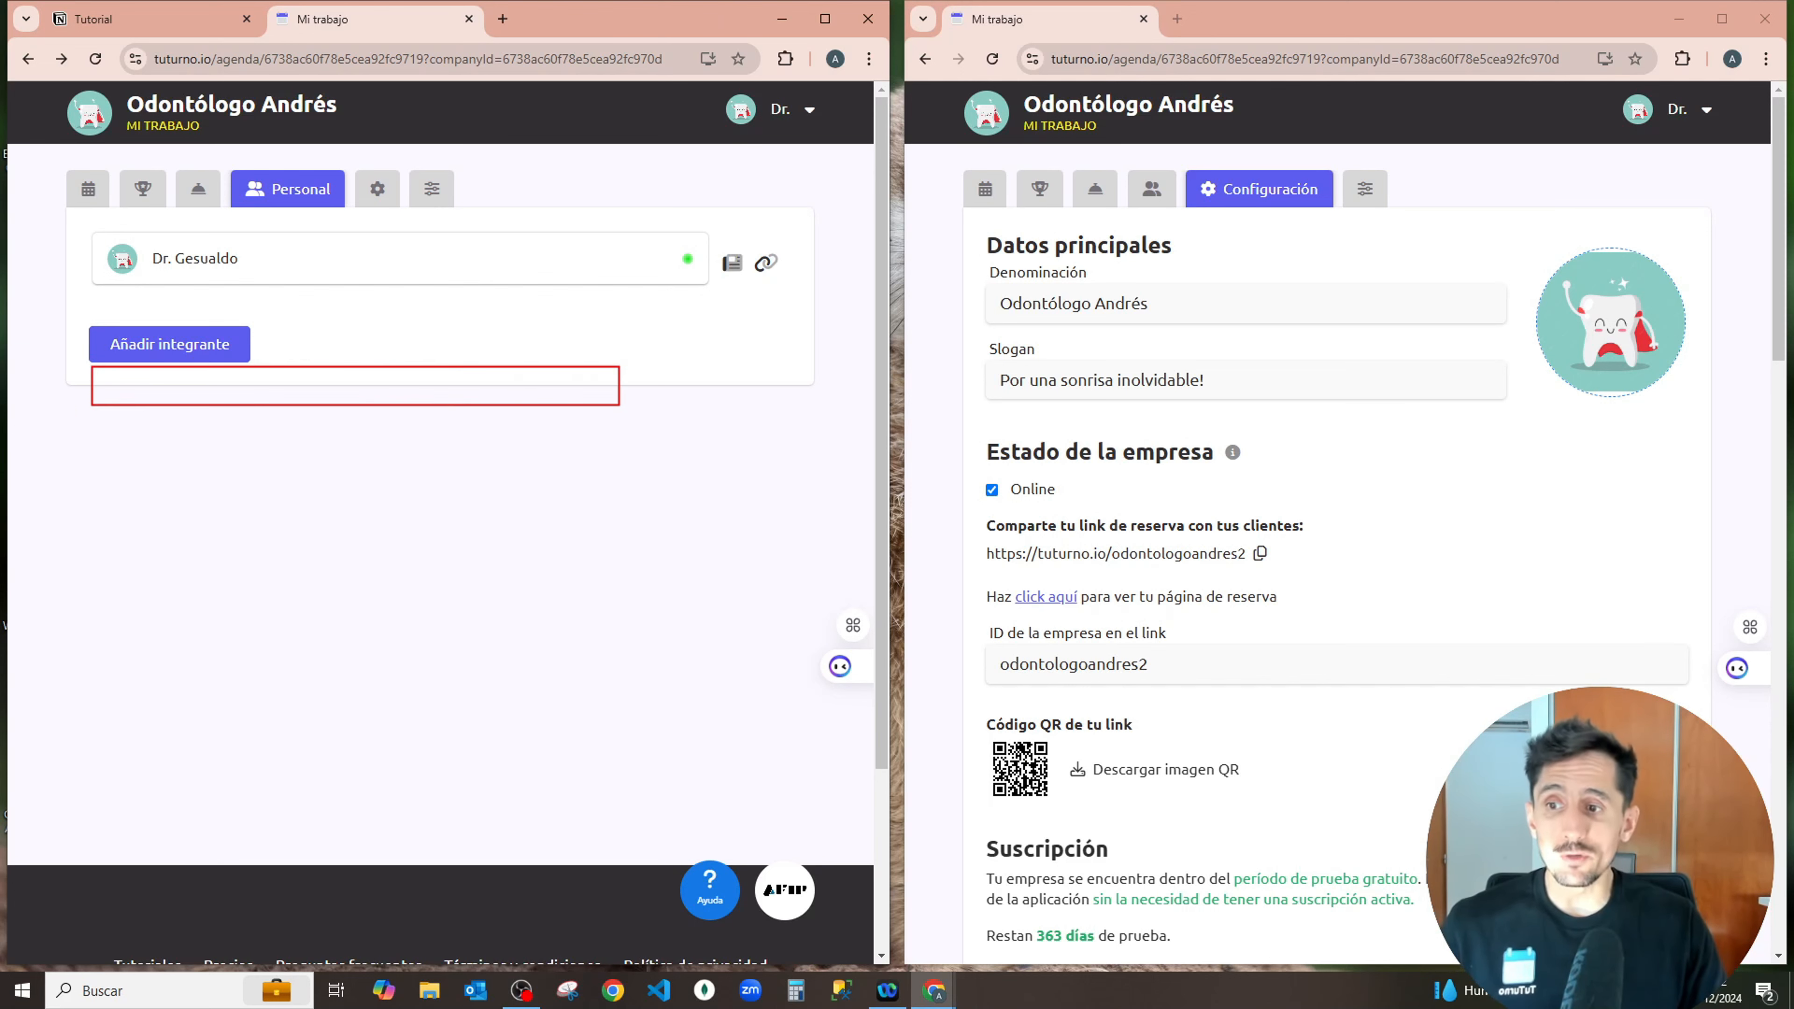
left_click_drag(85, 417, 624, 485)
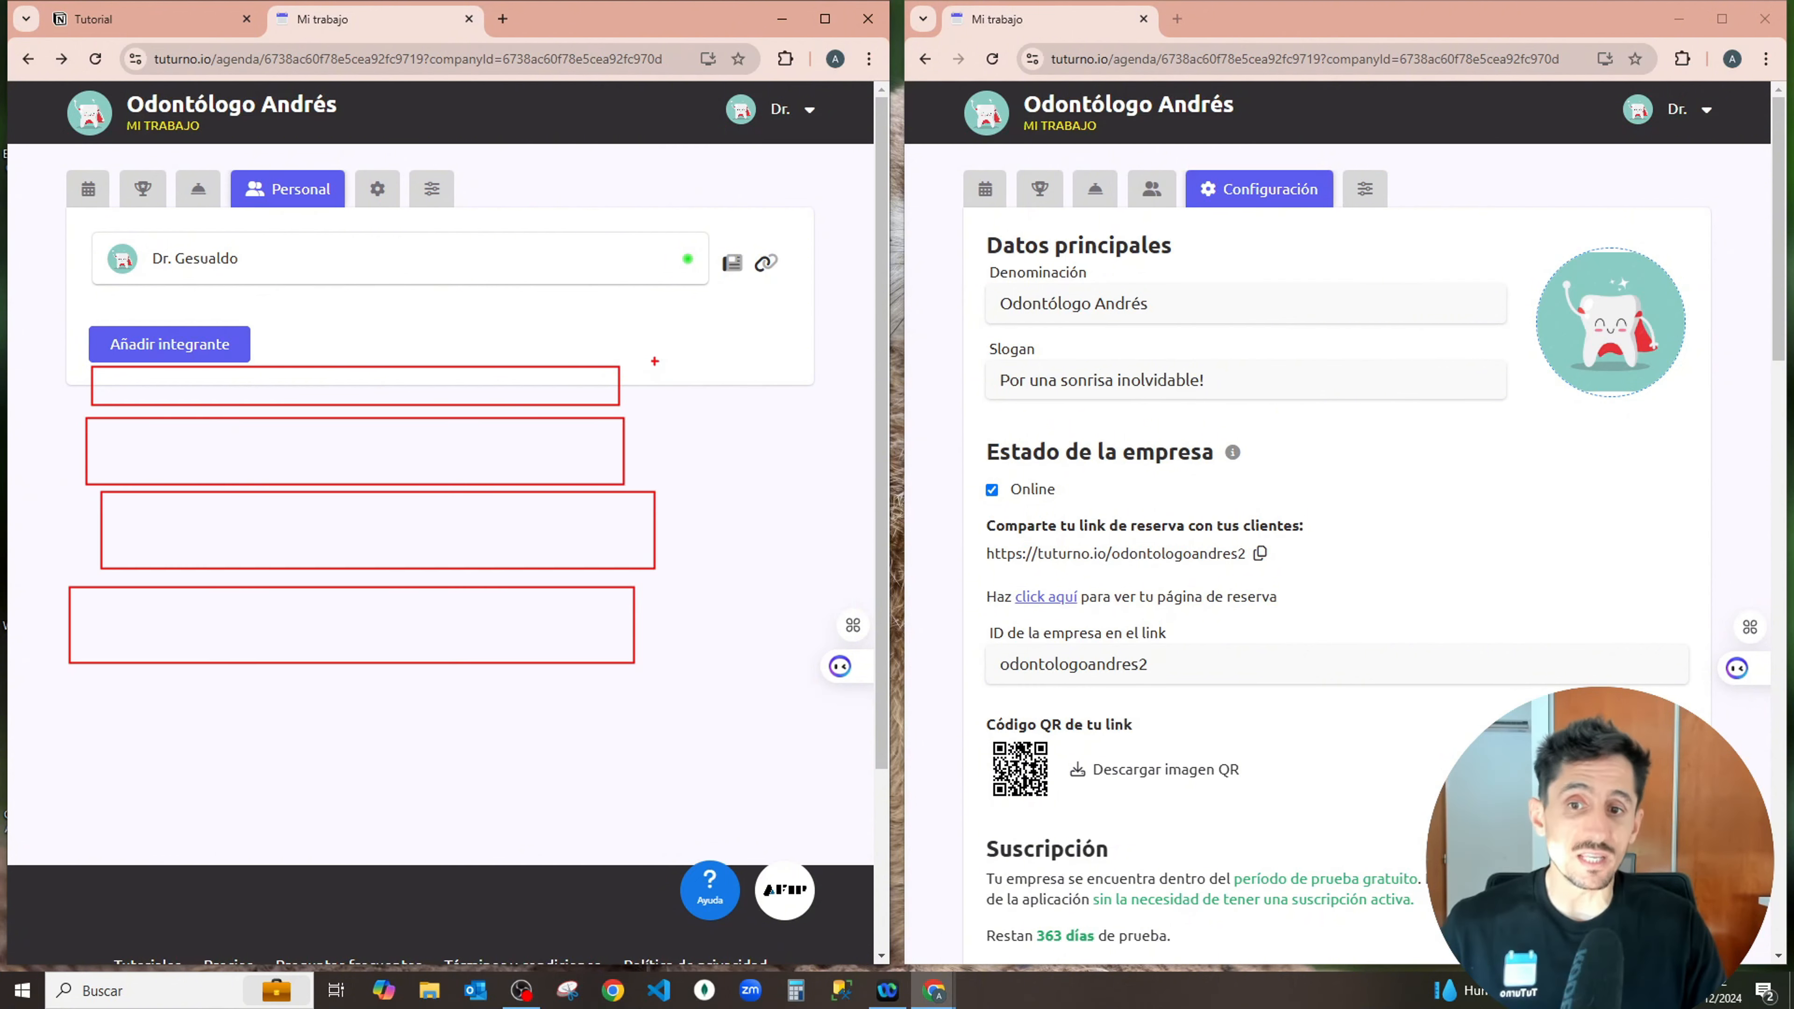
mouse_move(644, 362)
left_mouse_down()
mouse_move(696, 407)
mouse_move(699, 506)
mouse_move(737, 569)
mouse_move(747, 664)
left_mouse_up()
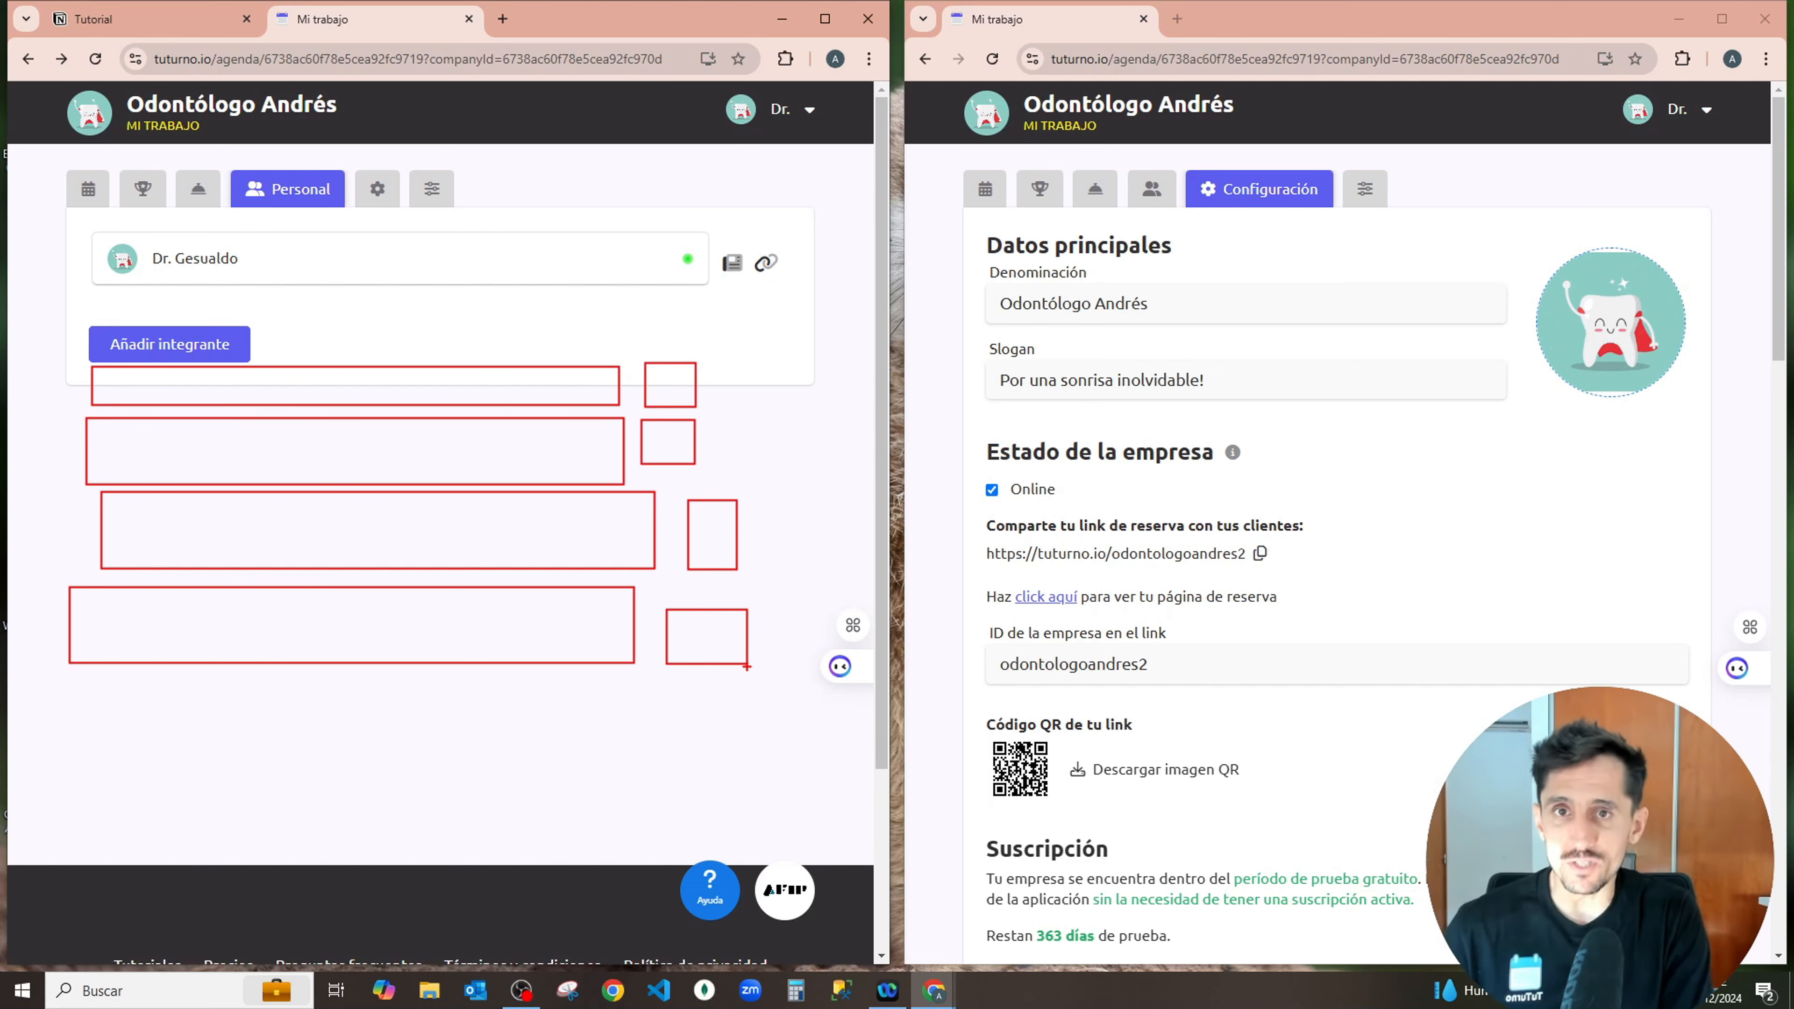
key("Escape")
Enable Sucursales among the visible tabs in the company's Ajustes and save the changes
left_click(430, 189)
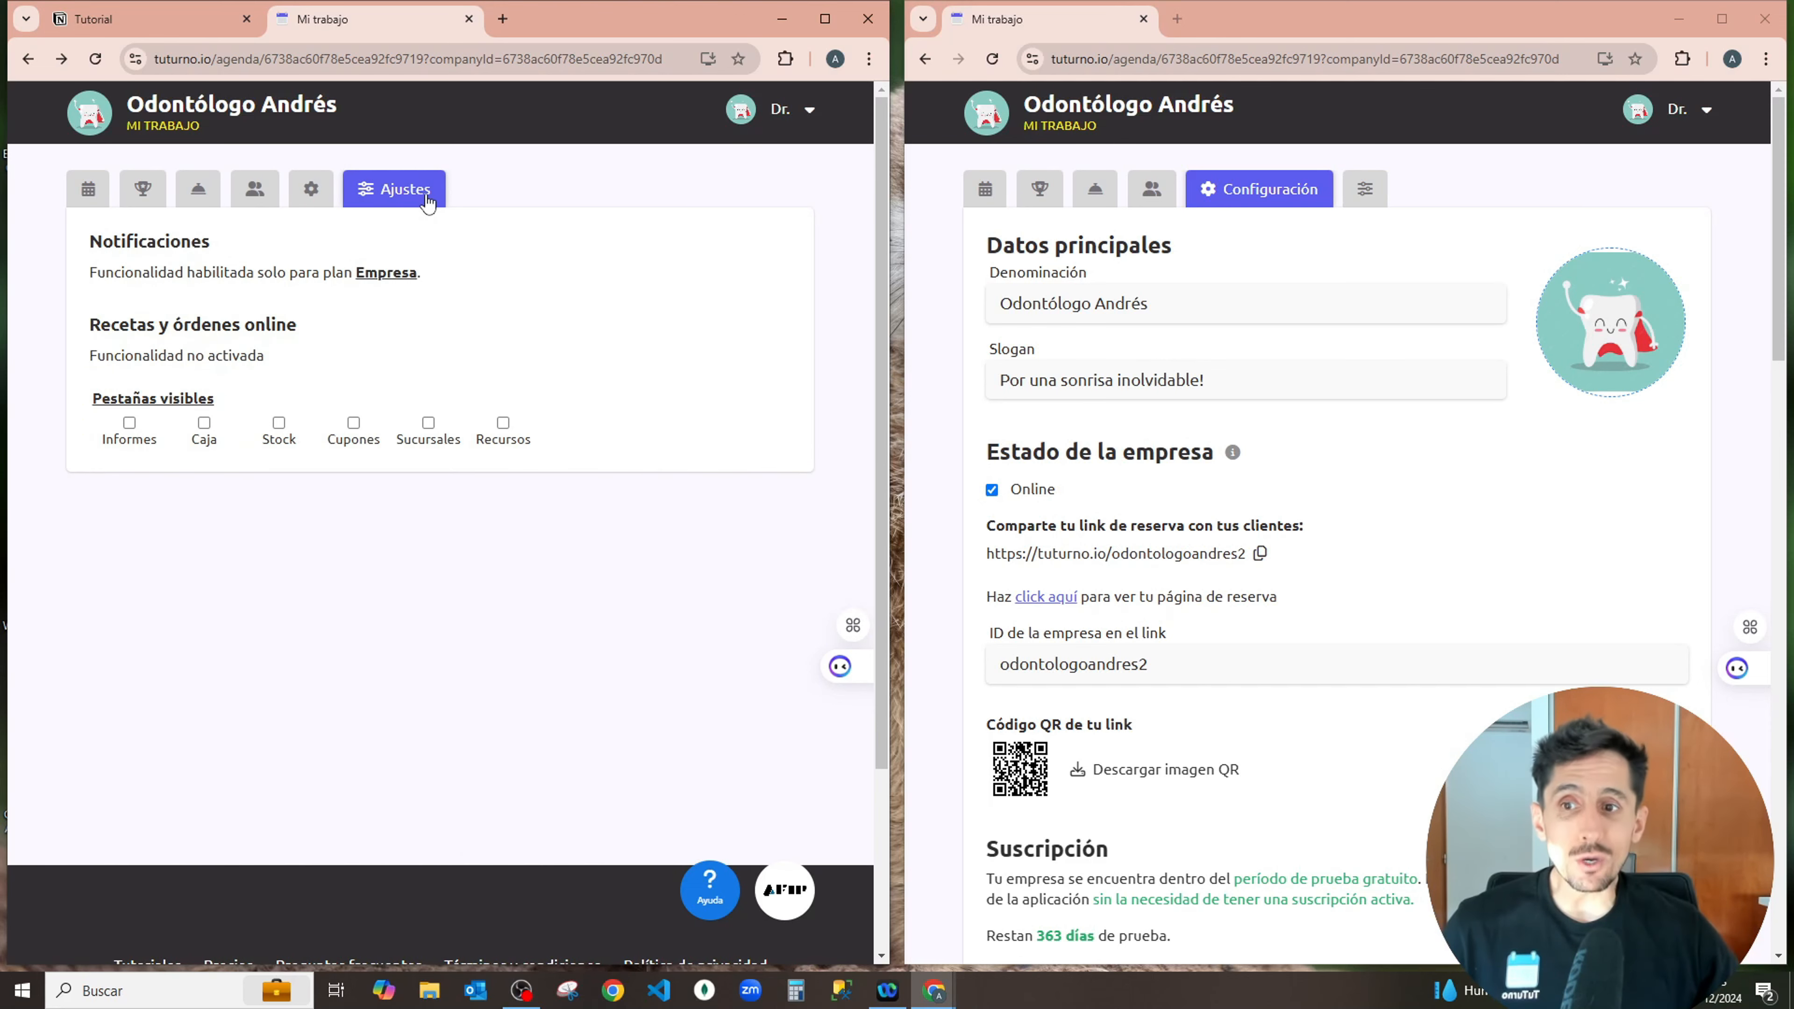
left_click(431, 435)
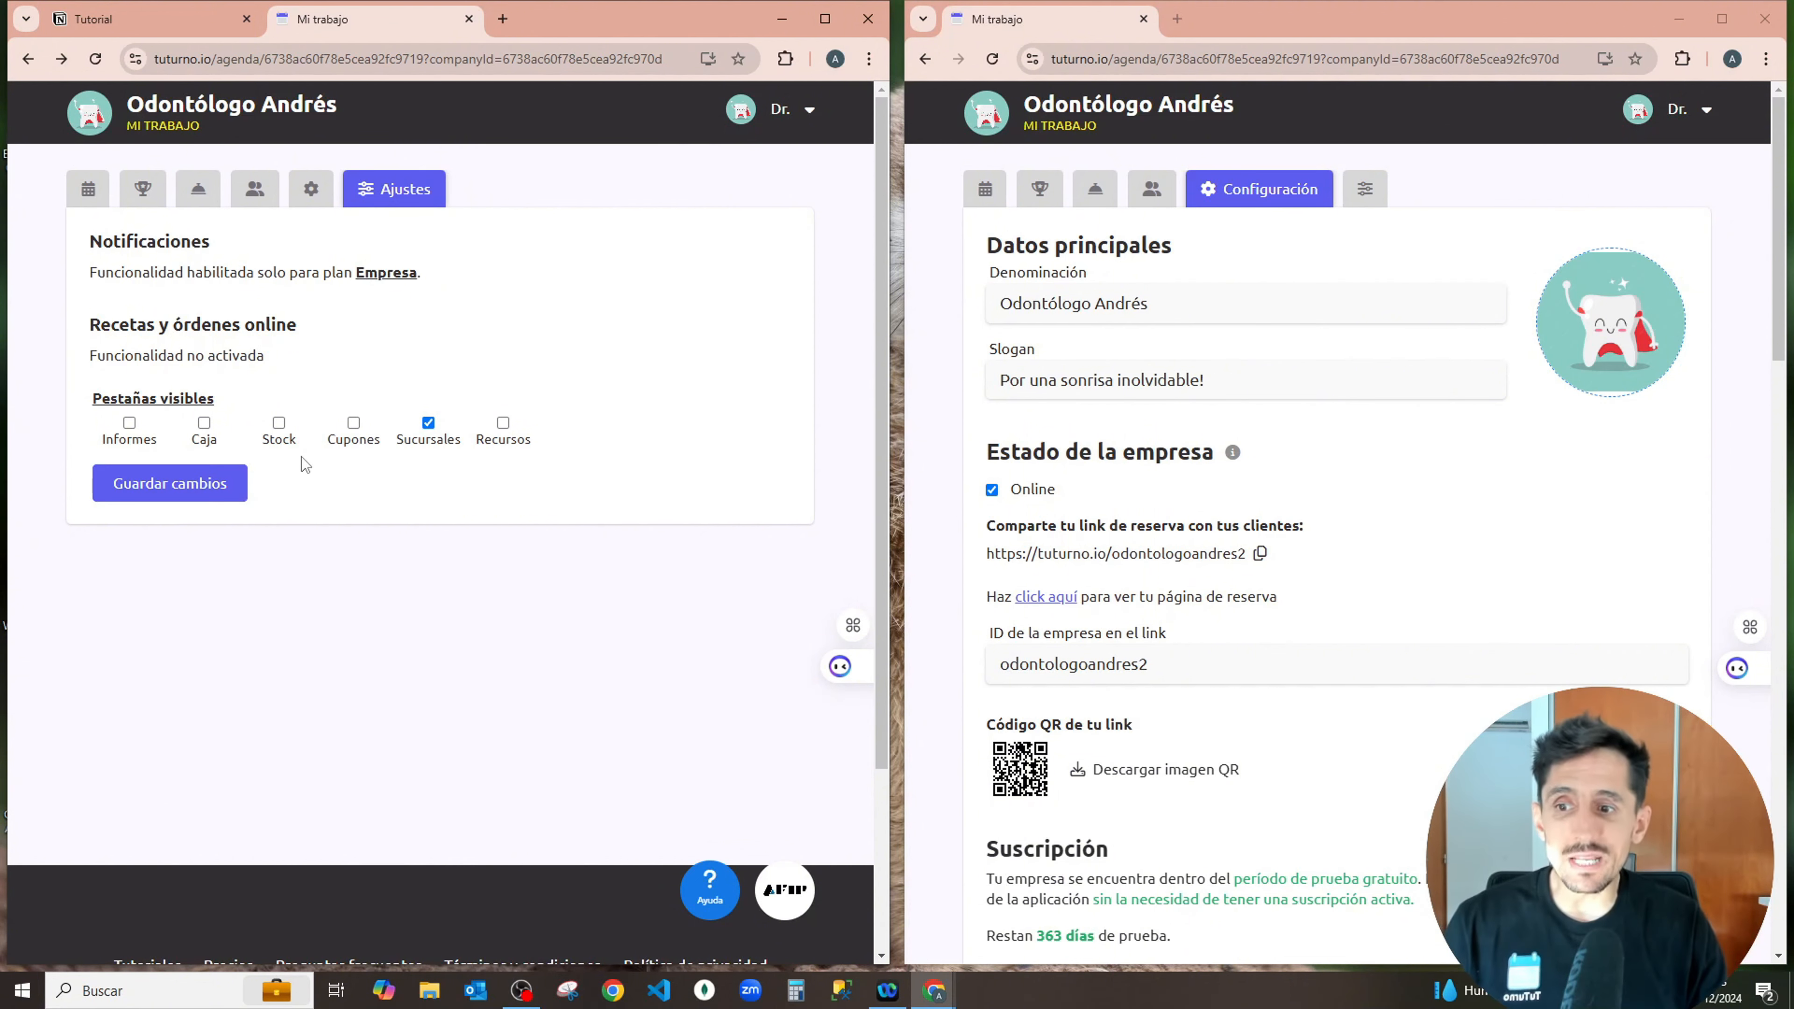
left_click(191, 486)
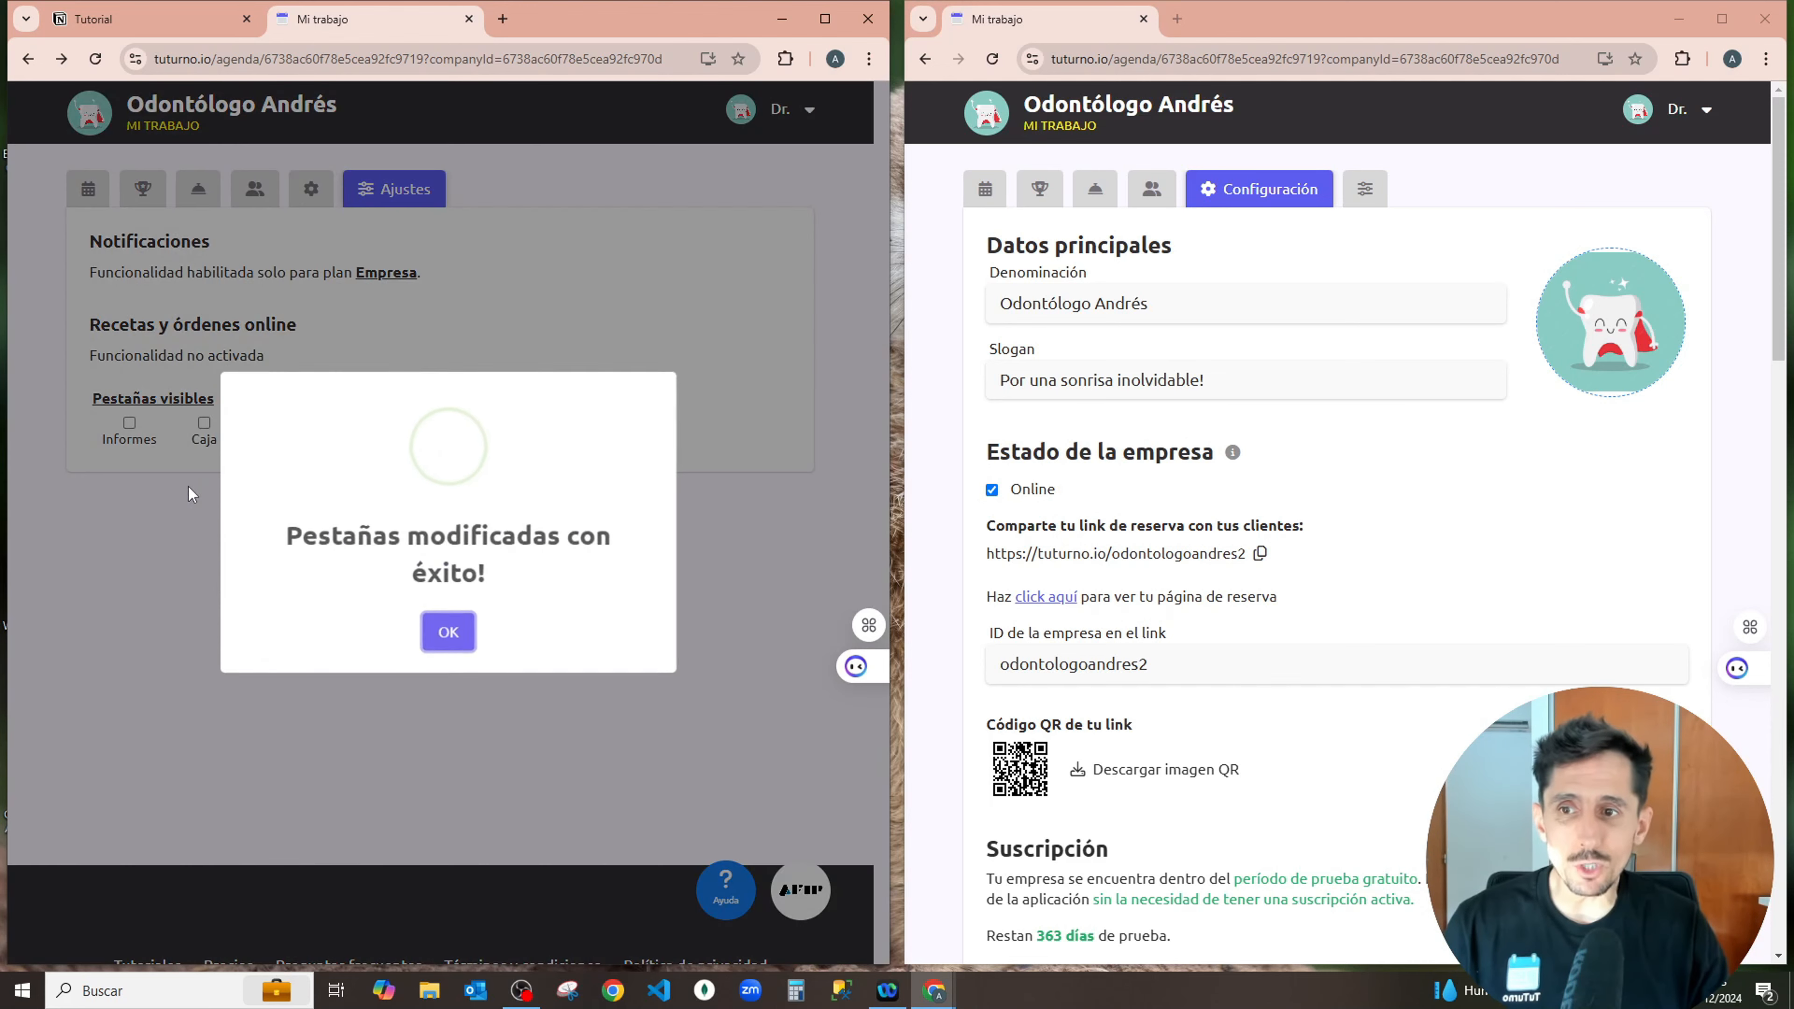
left_click(457, 640)
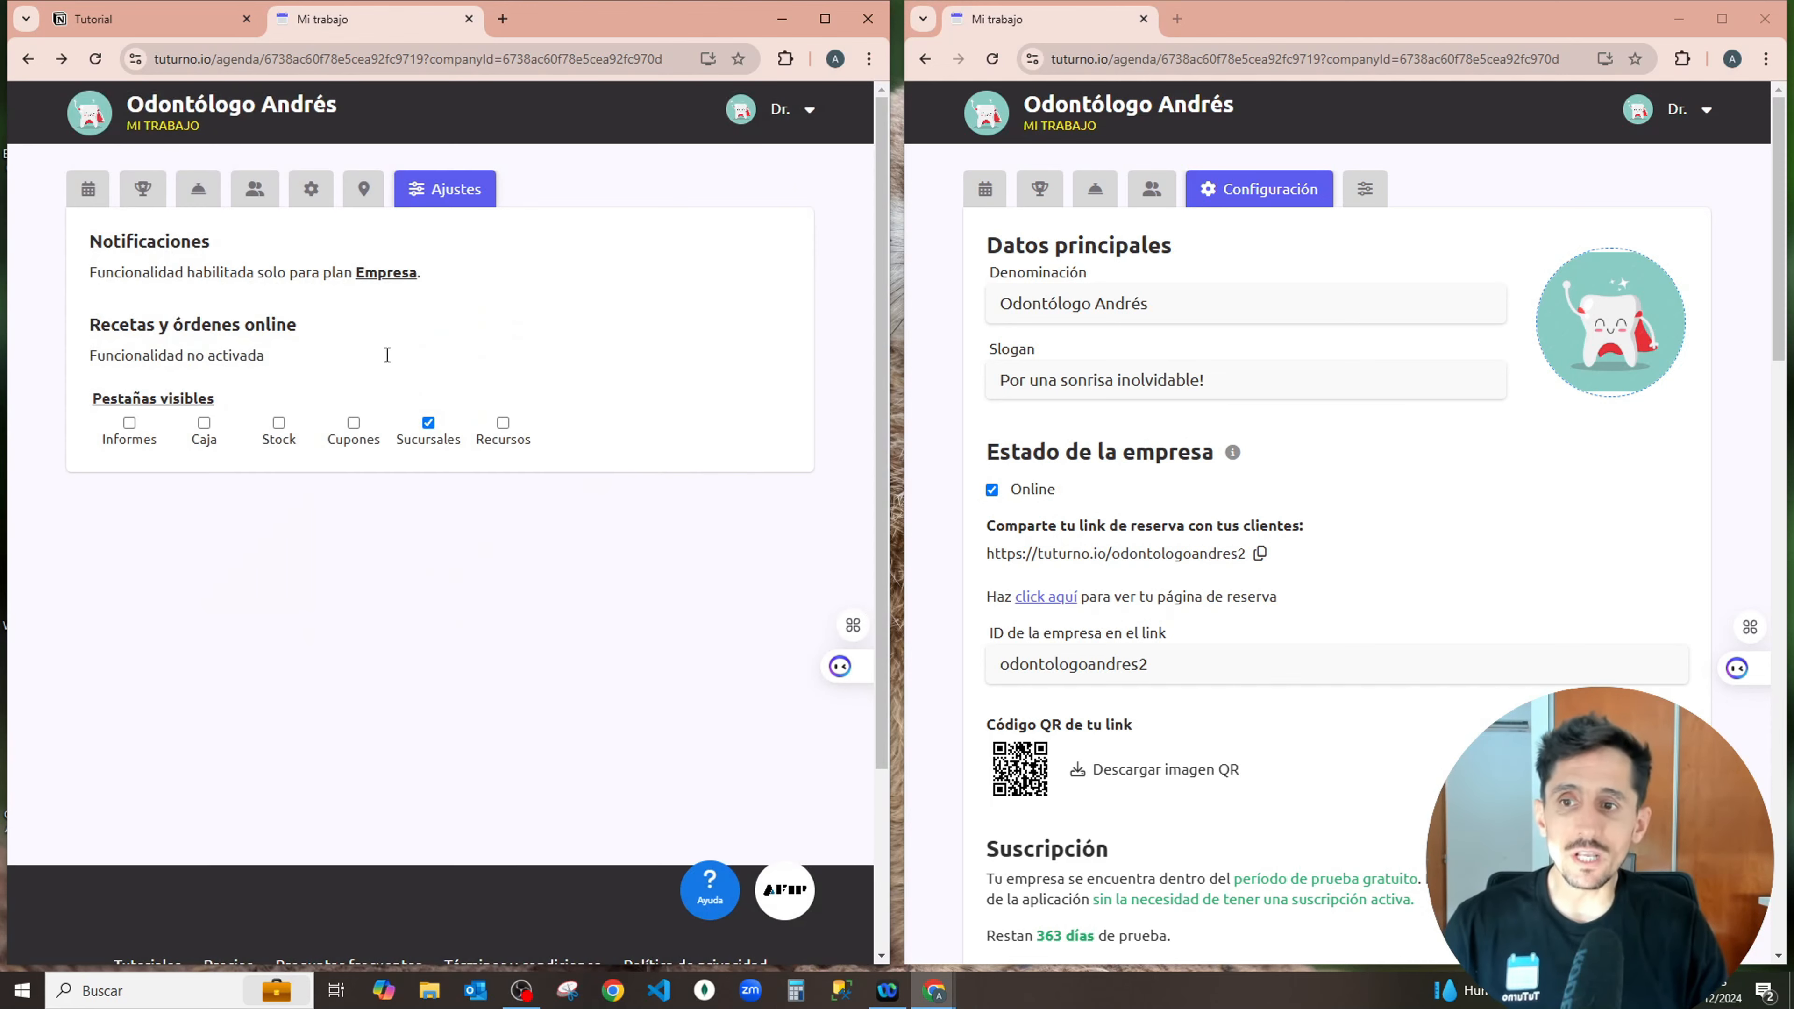
View the Sucursales and Personal sections to see where each branch and staff member offers access to its novedades
left_click(364, 201)
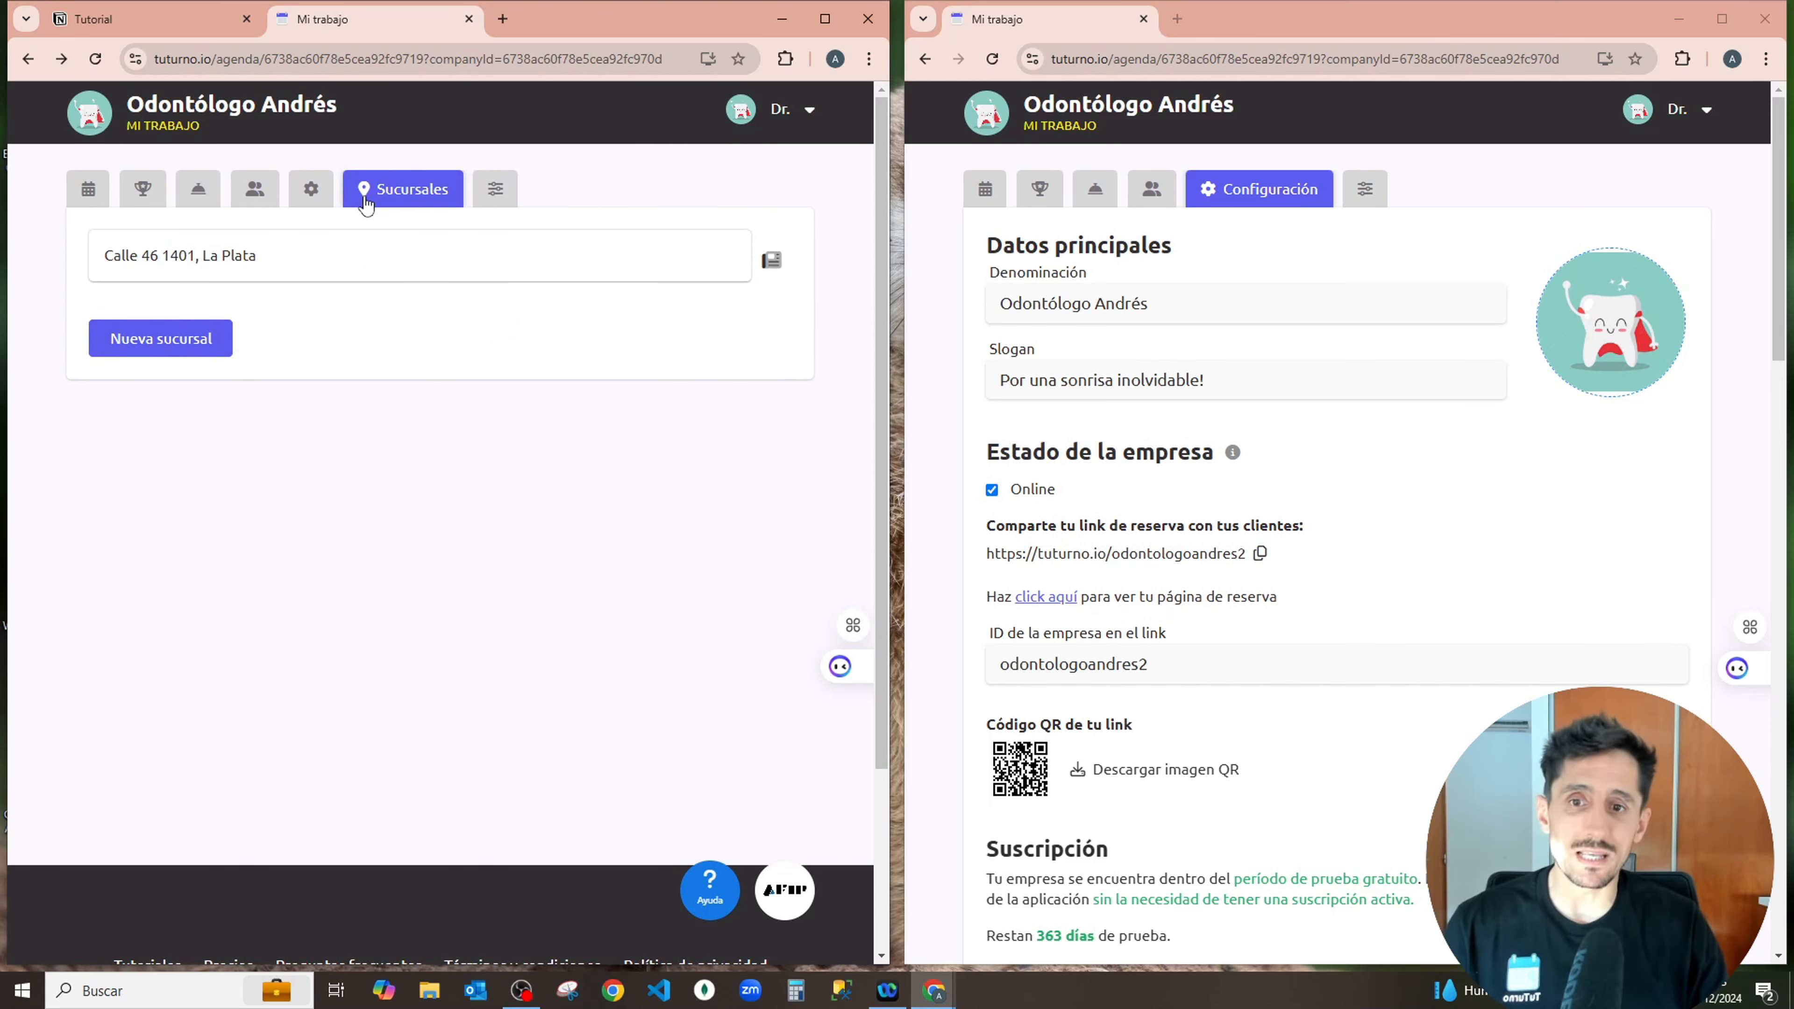
left_click(258, 198)
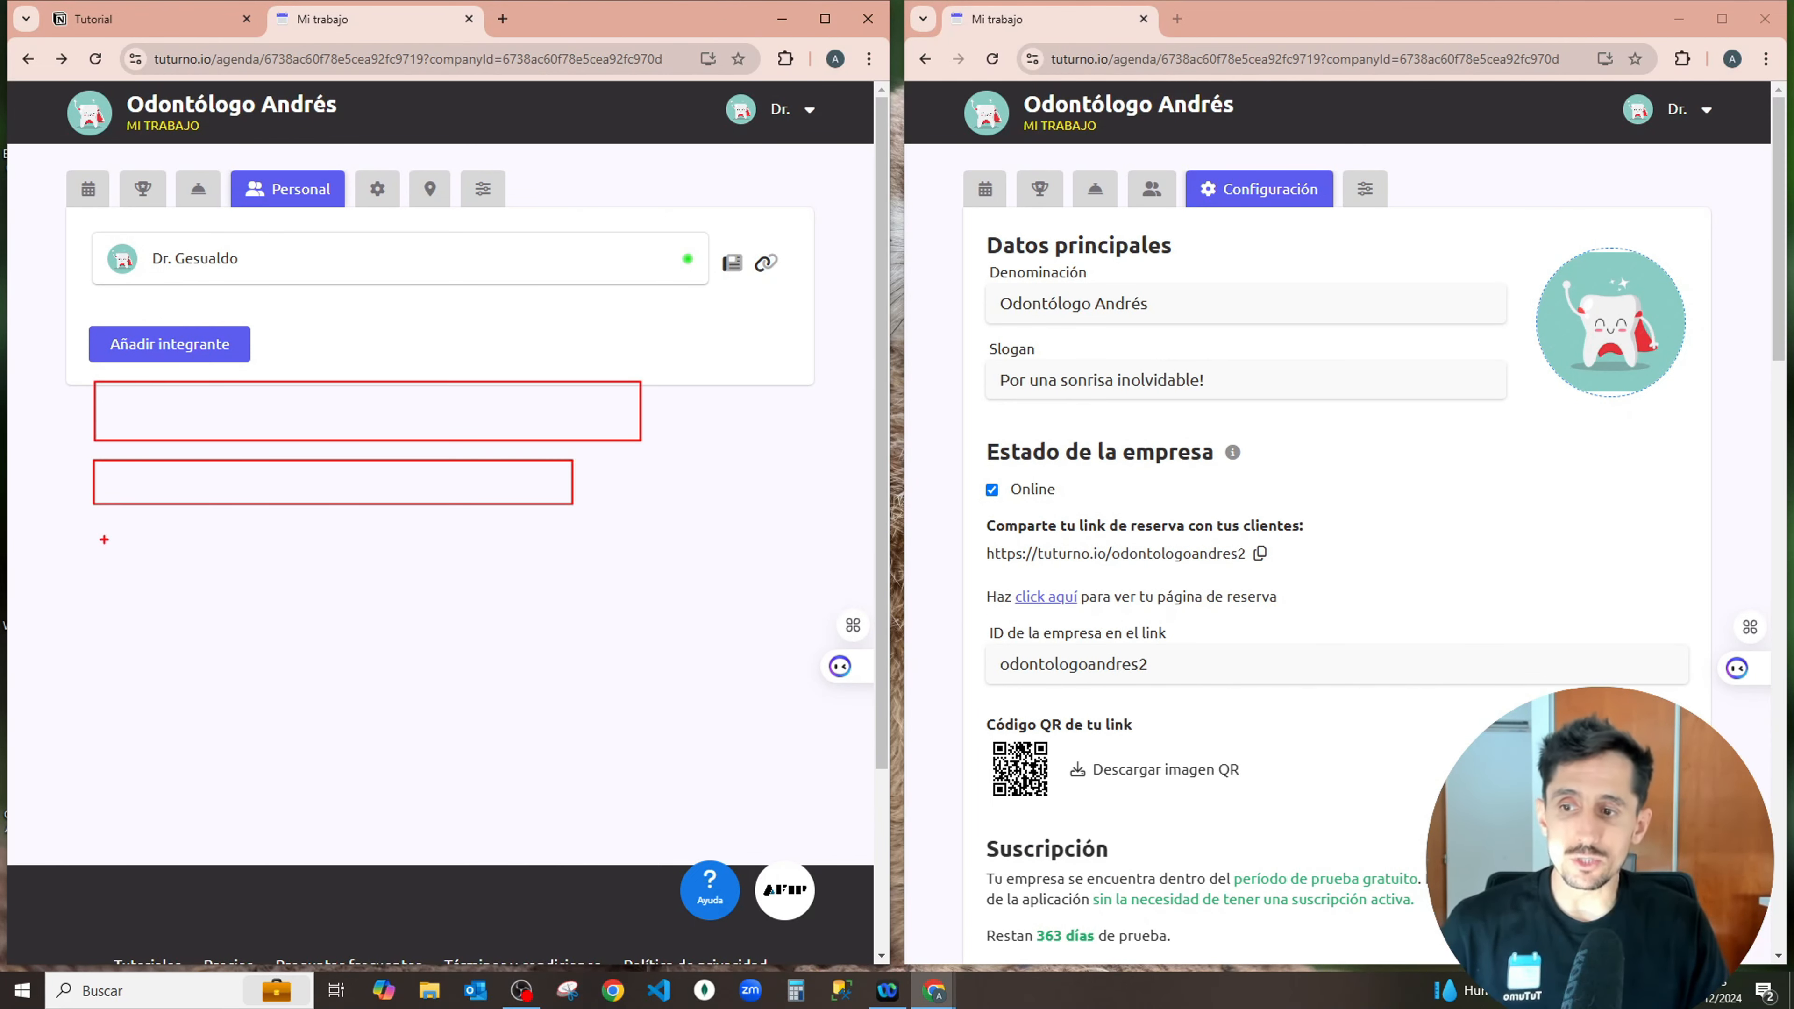
mouse_move(104, 539)
left_mouse_down()
mouse_move(898, 600)
mouse_move(638, 609)
left_mouse_up()
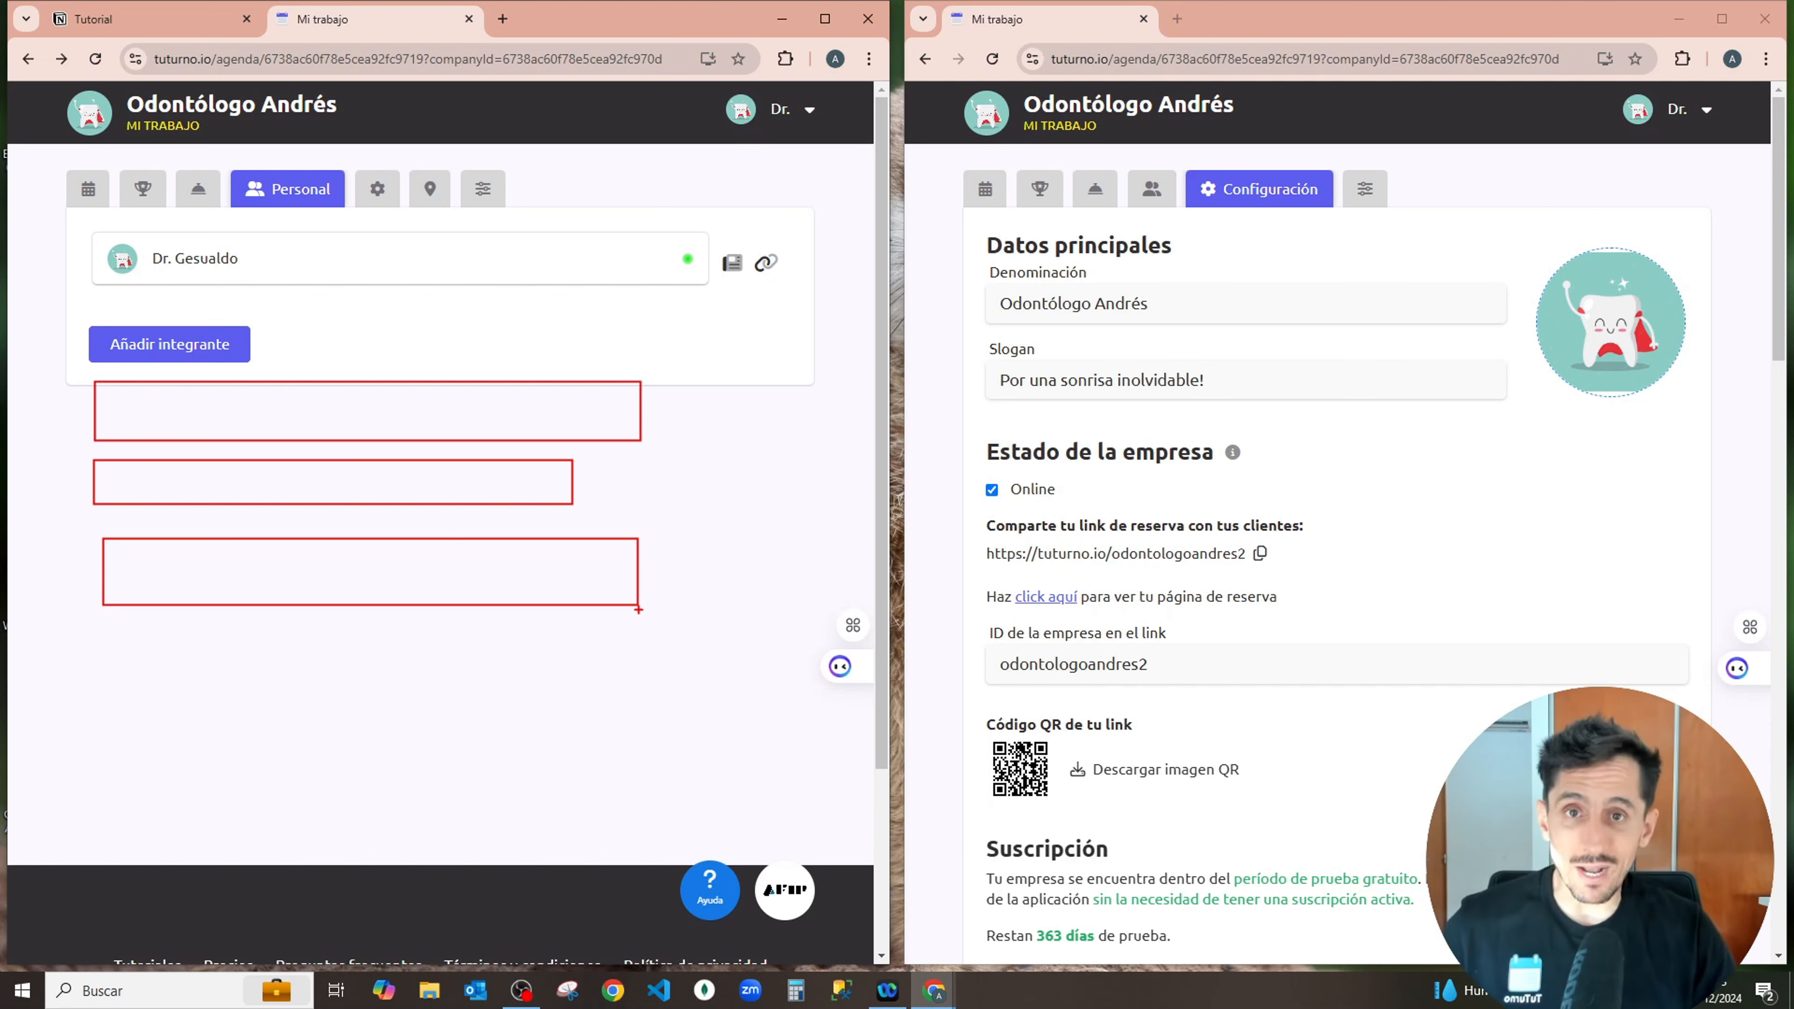
key("Escape")
left_click(429, 189)
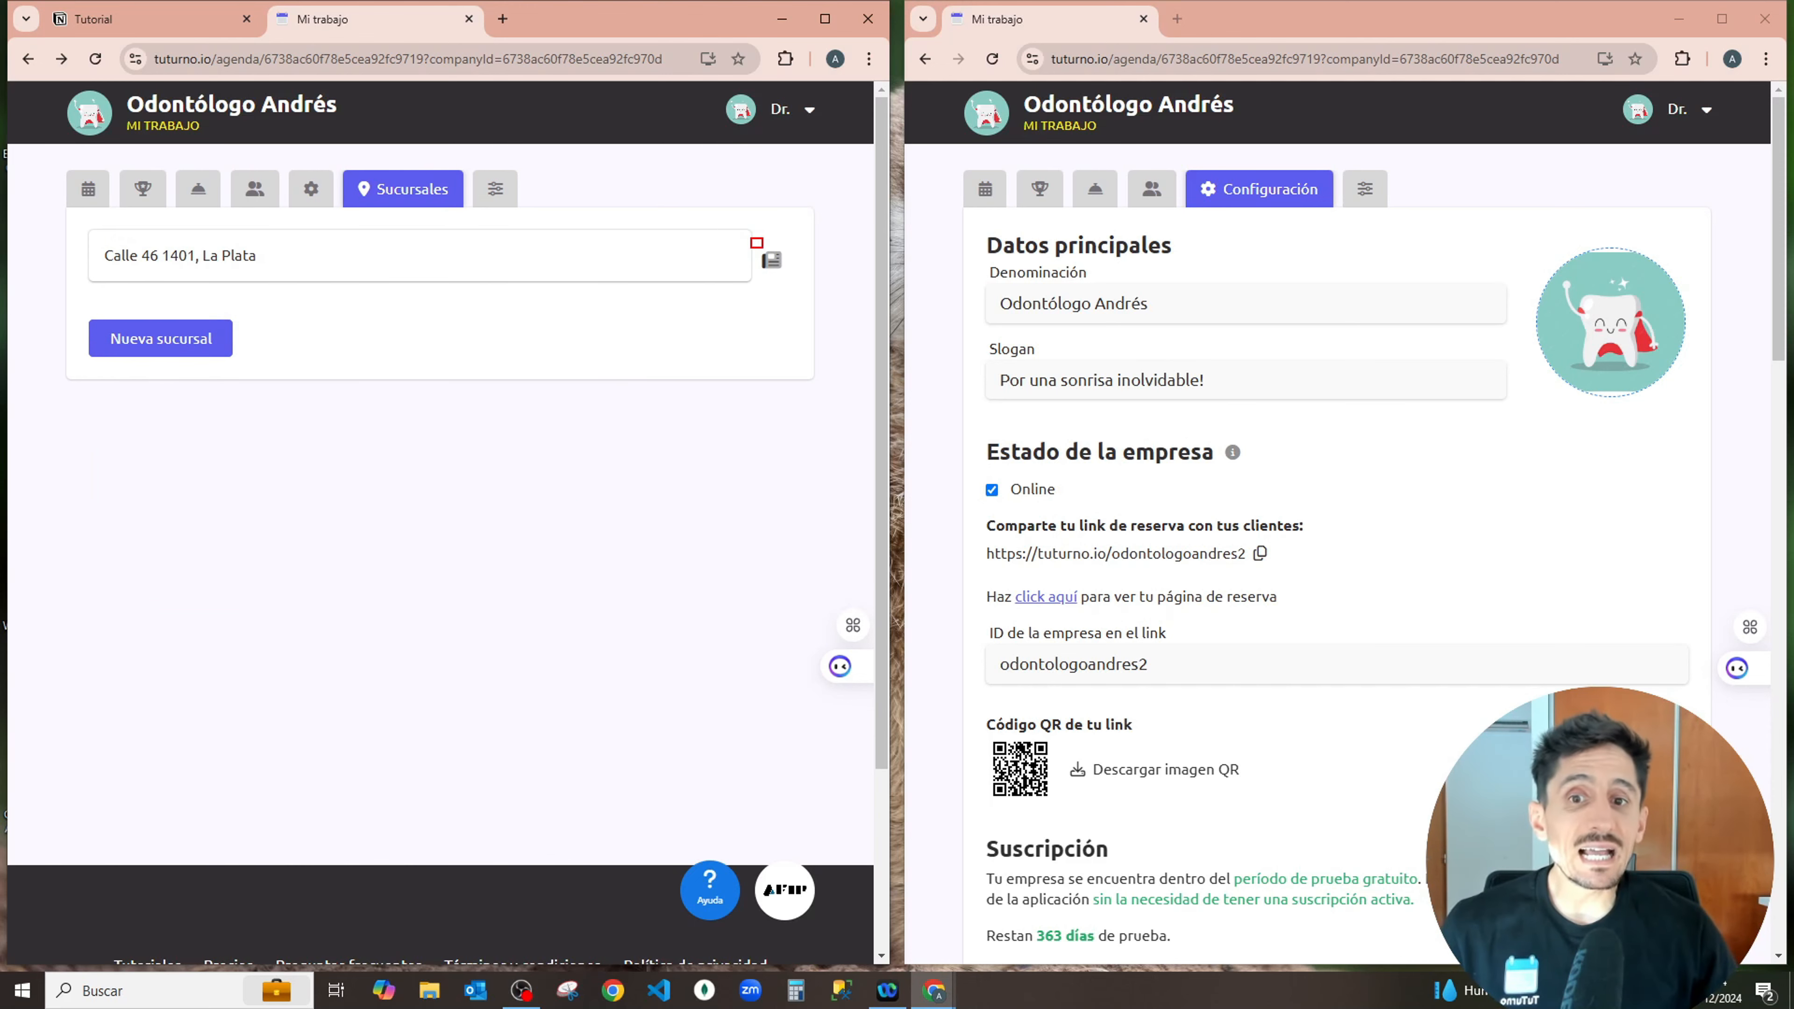
left_click_drag(763, 248, 803, 286)
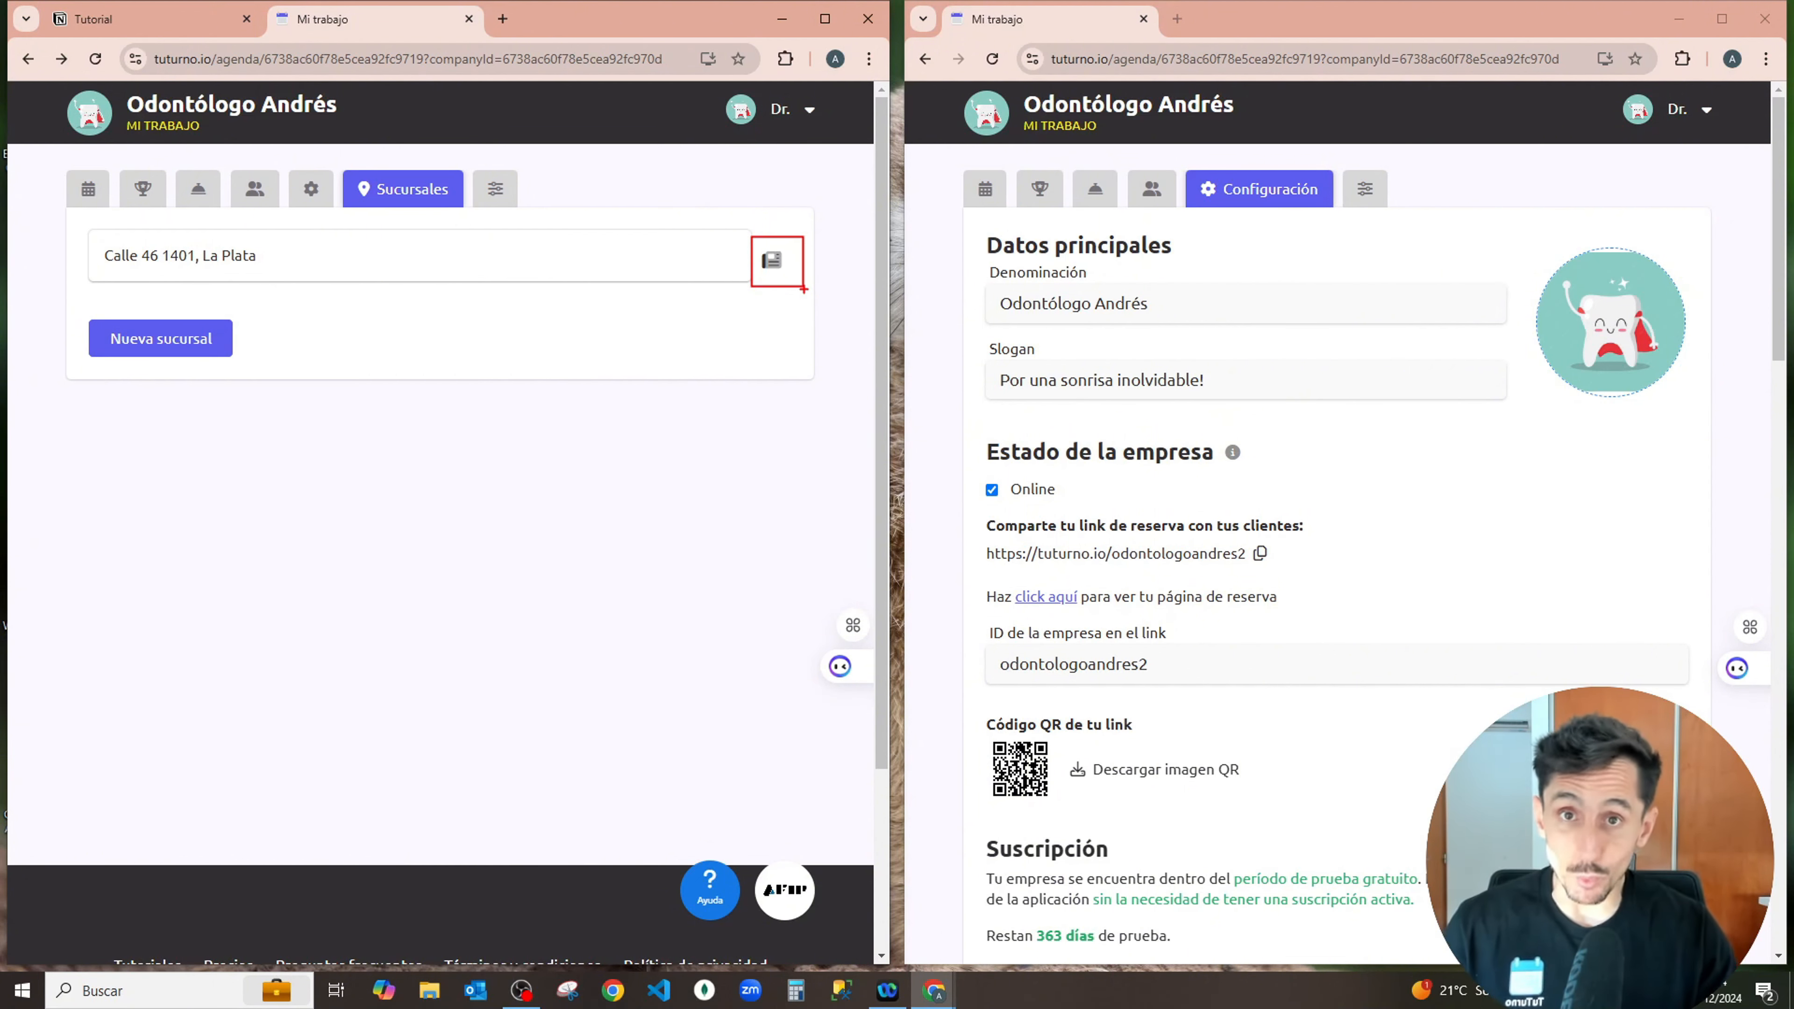
key("Escape")
Start a new novedad for the listed staff member in Personal and look through all the available novedad types
left_click(261, 185)
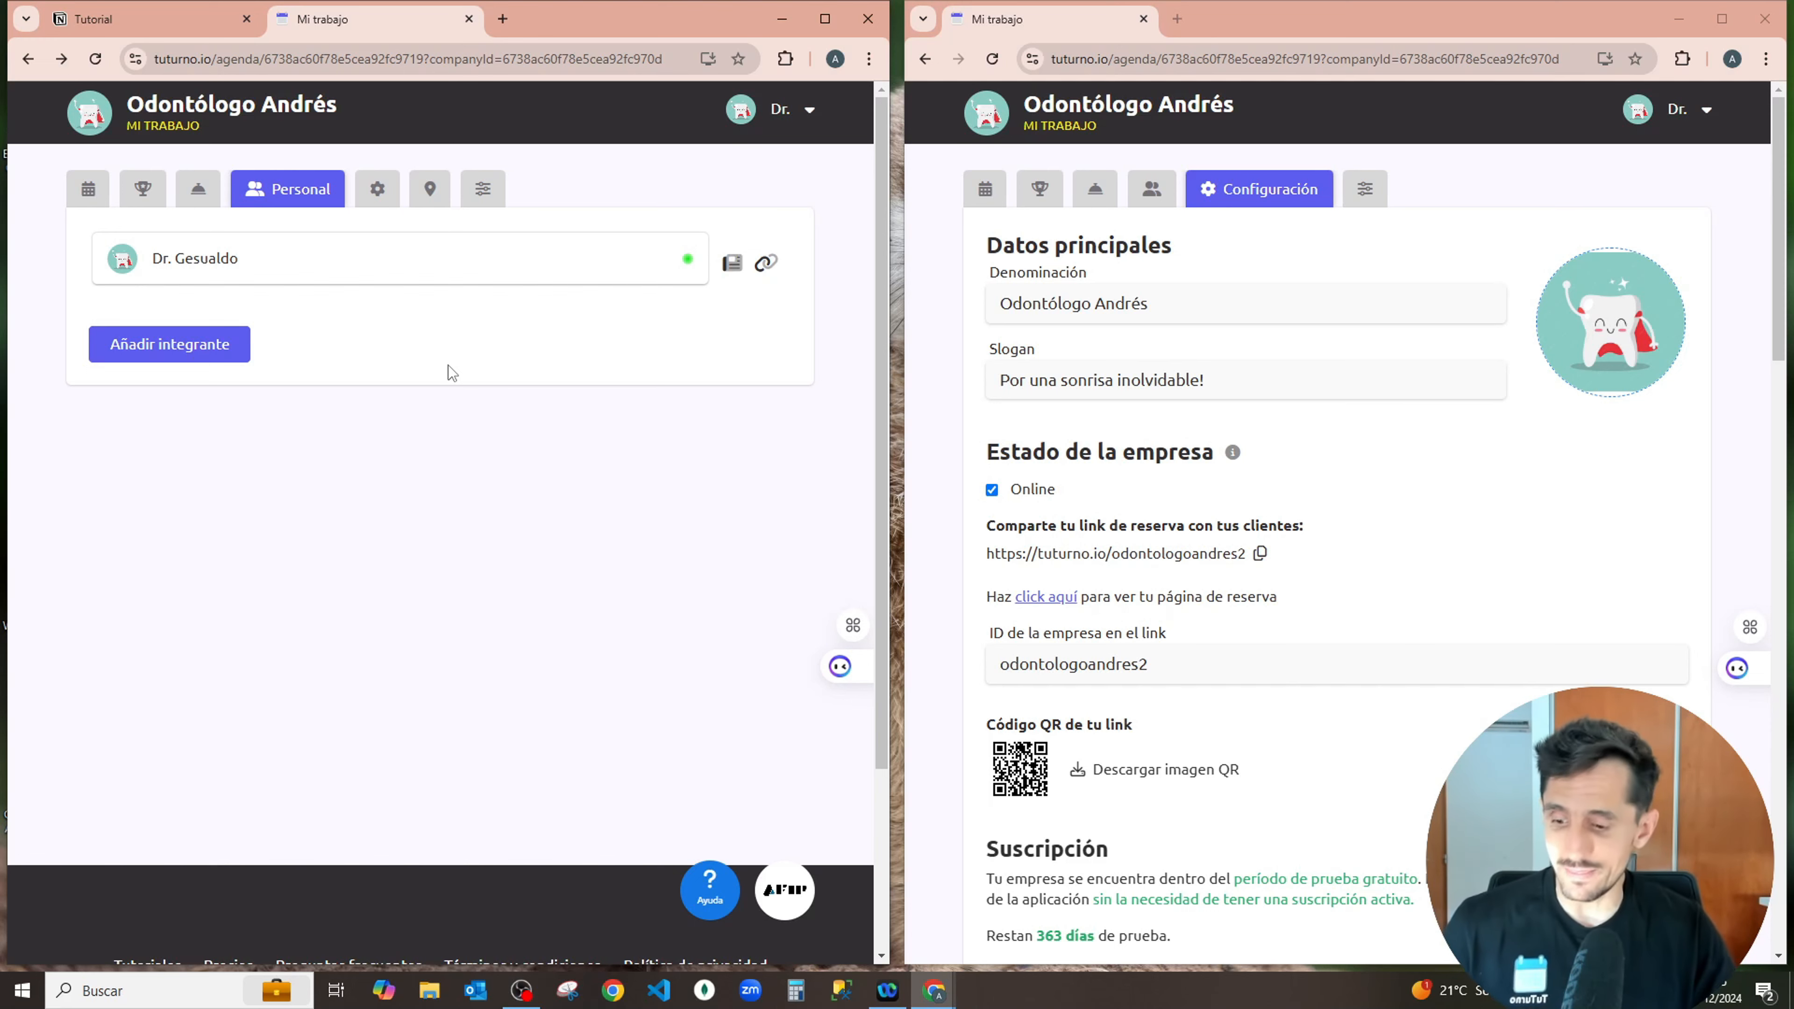
left_click(732, 264)
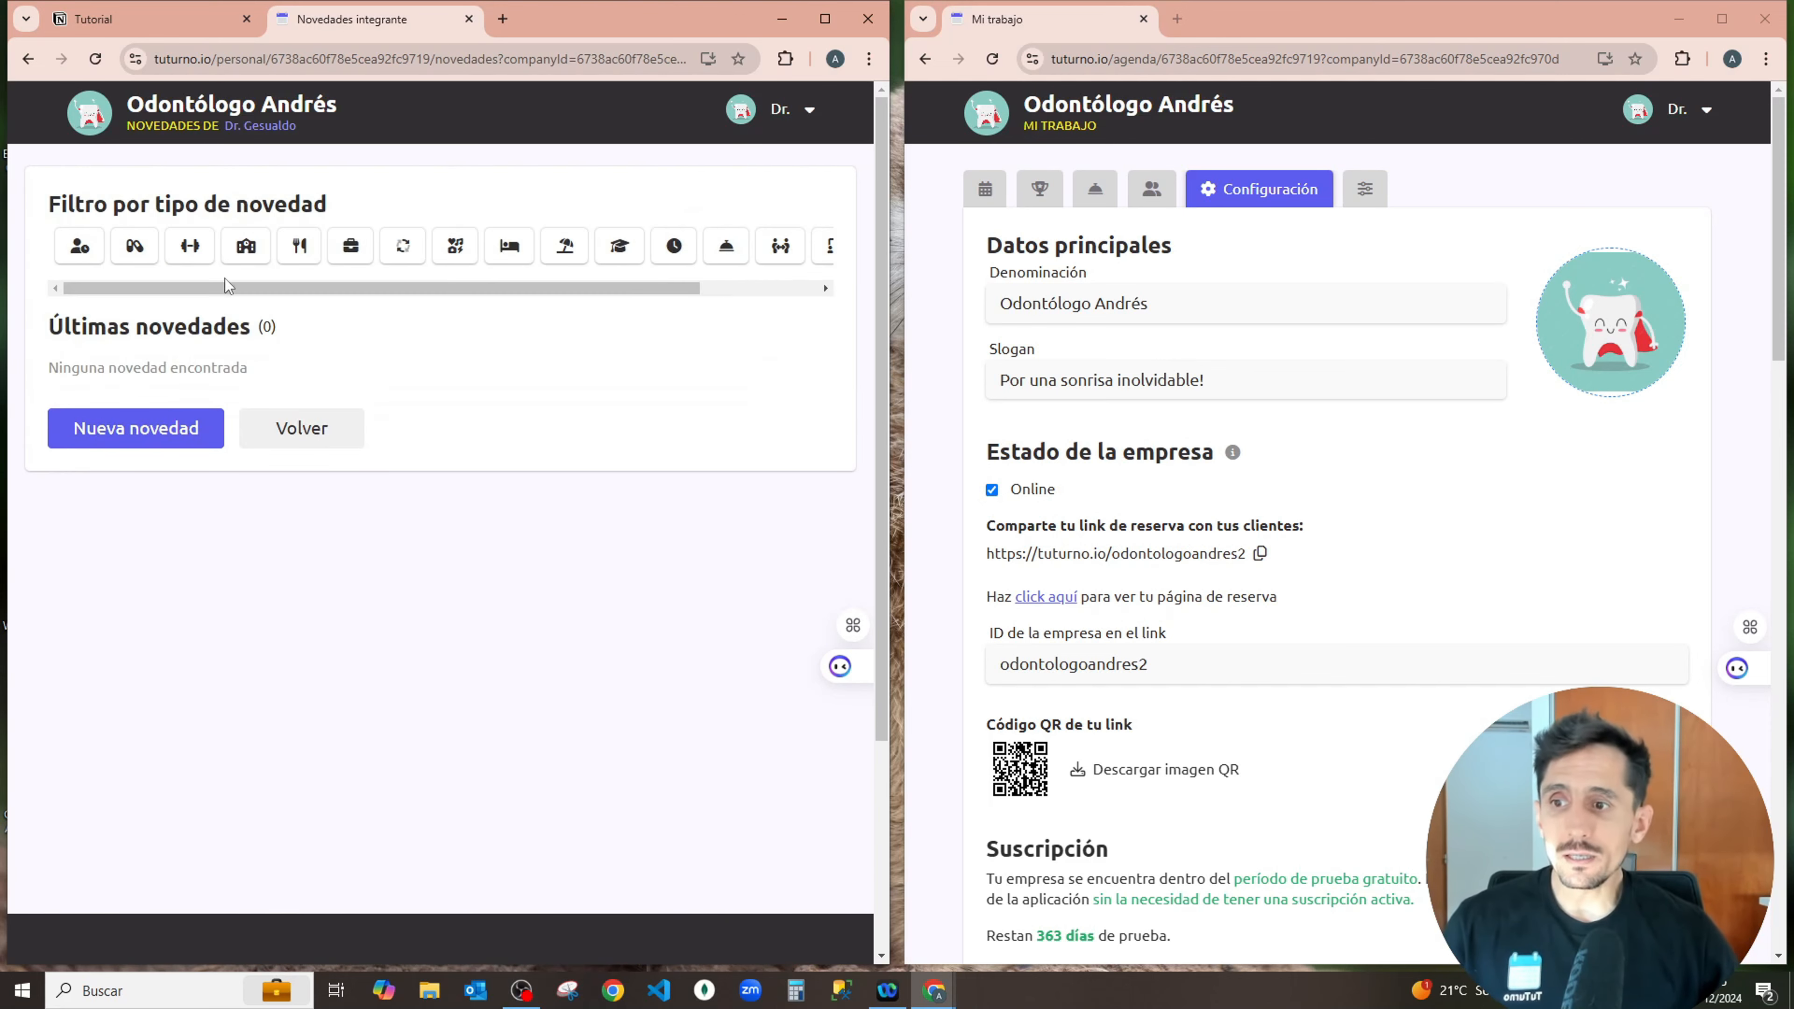
left_click(144, 441)
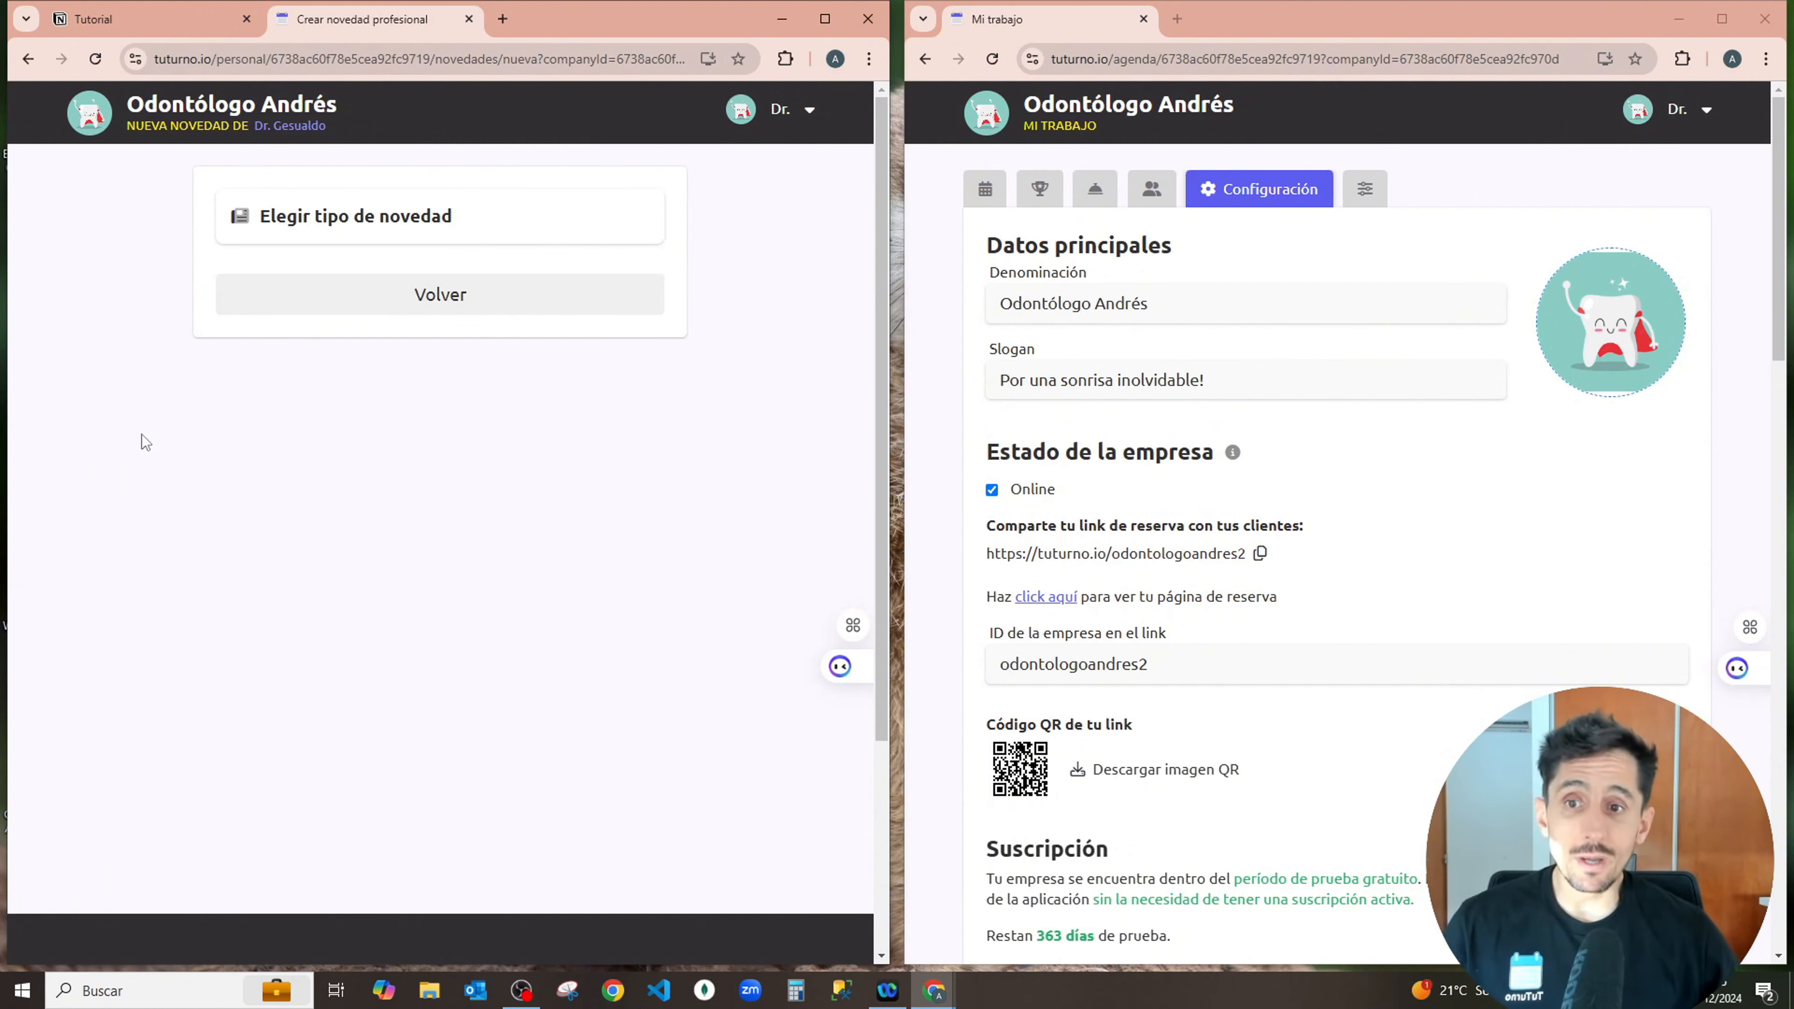
left_click(422, 219)
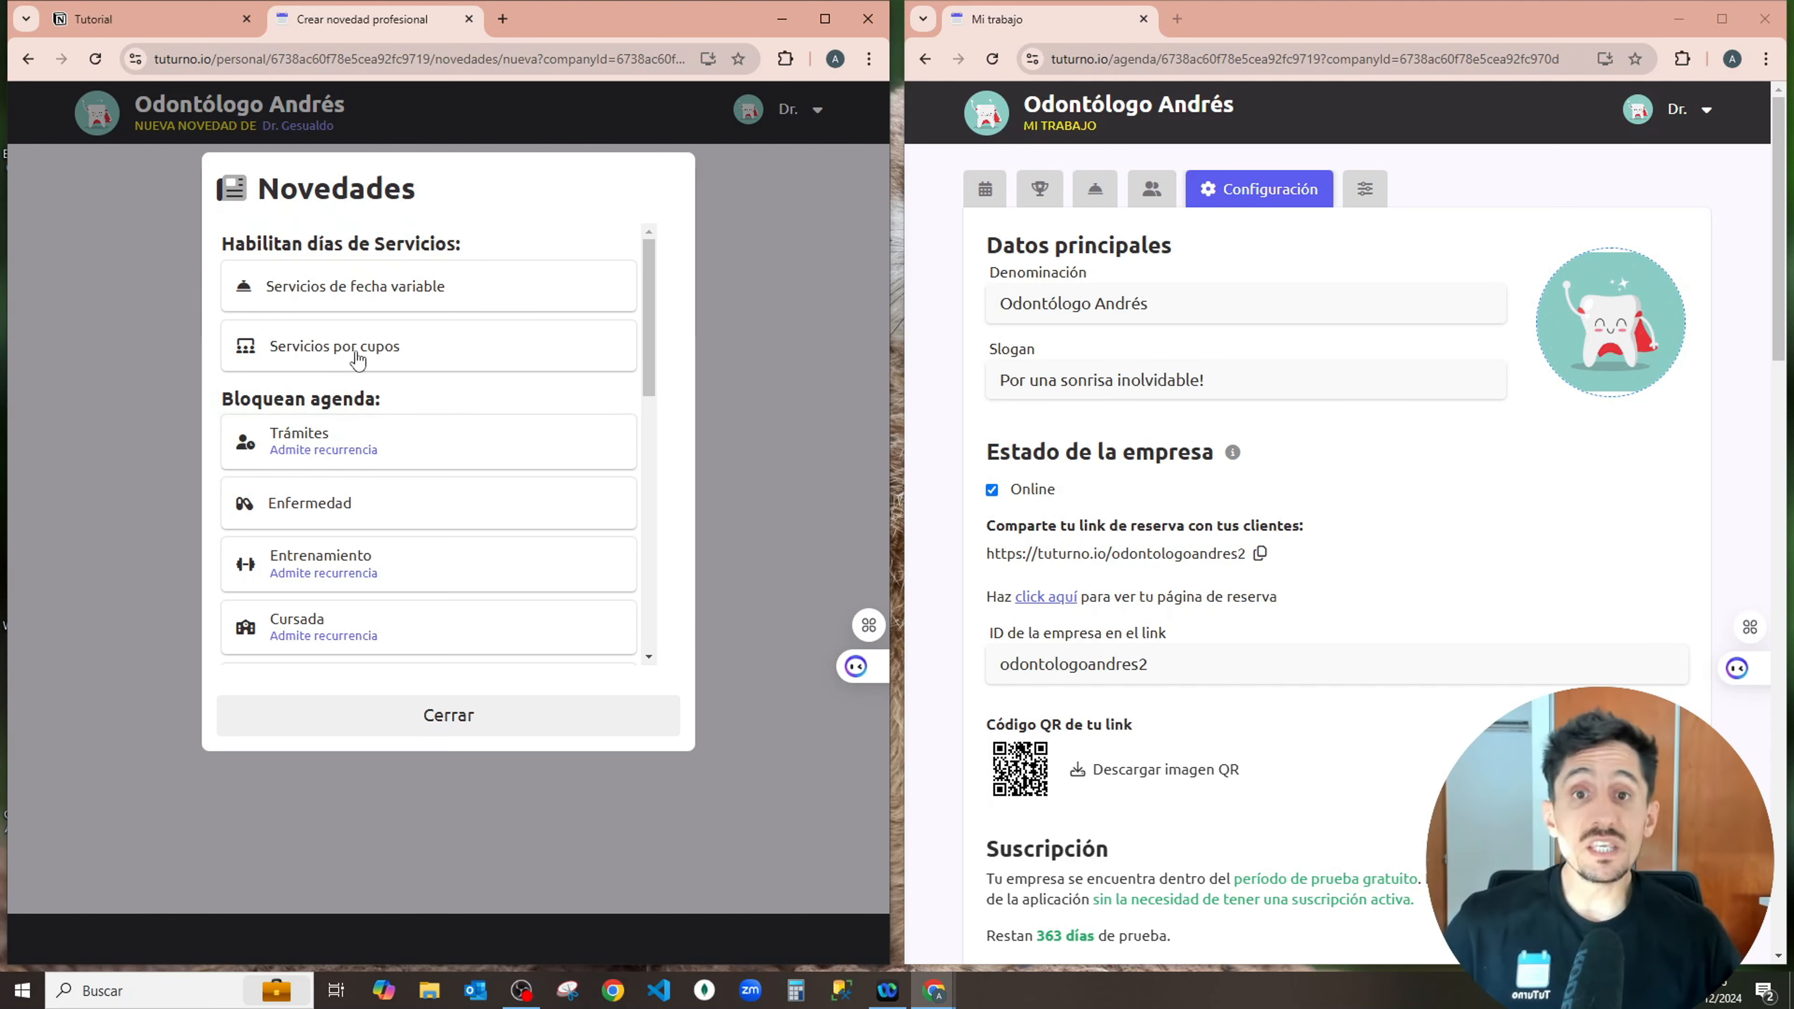
scroll(357, 360, "down", 8)
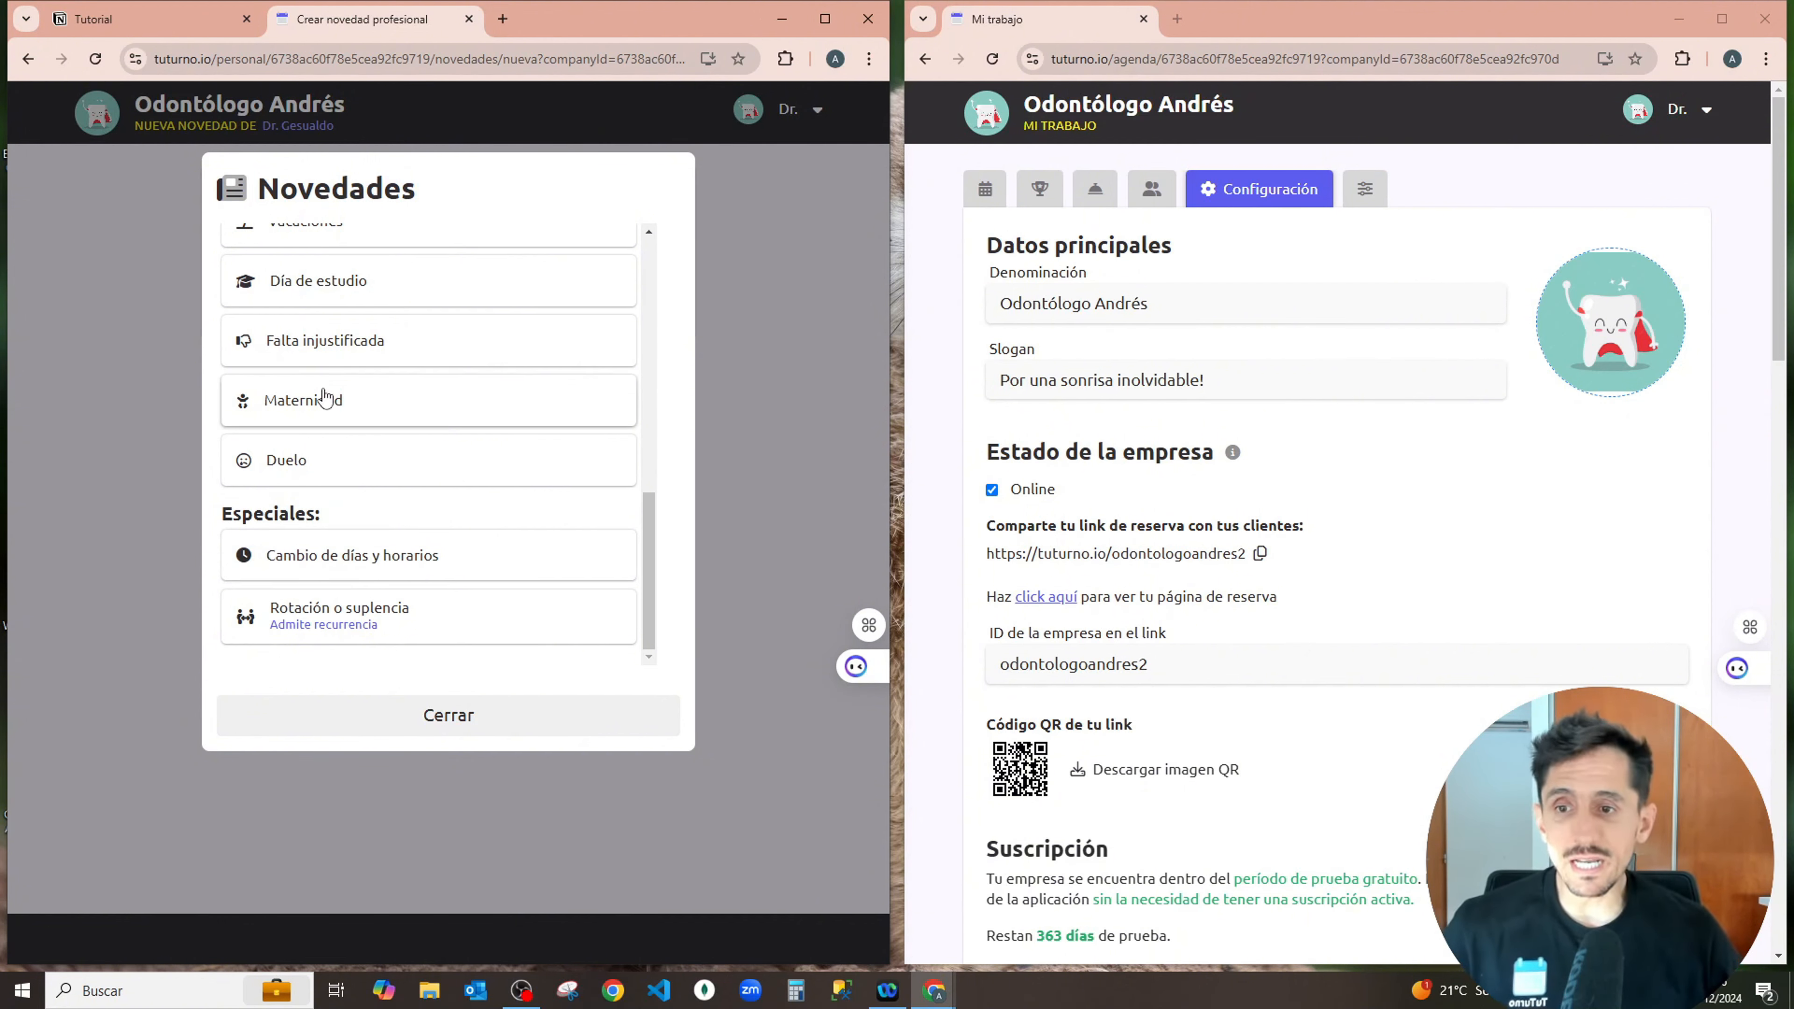
scroll(346, 396, "up", 8)
scroll(363, 394, "up", 2)
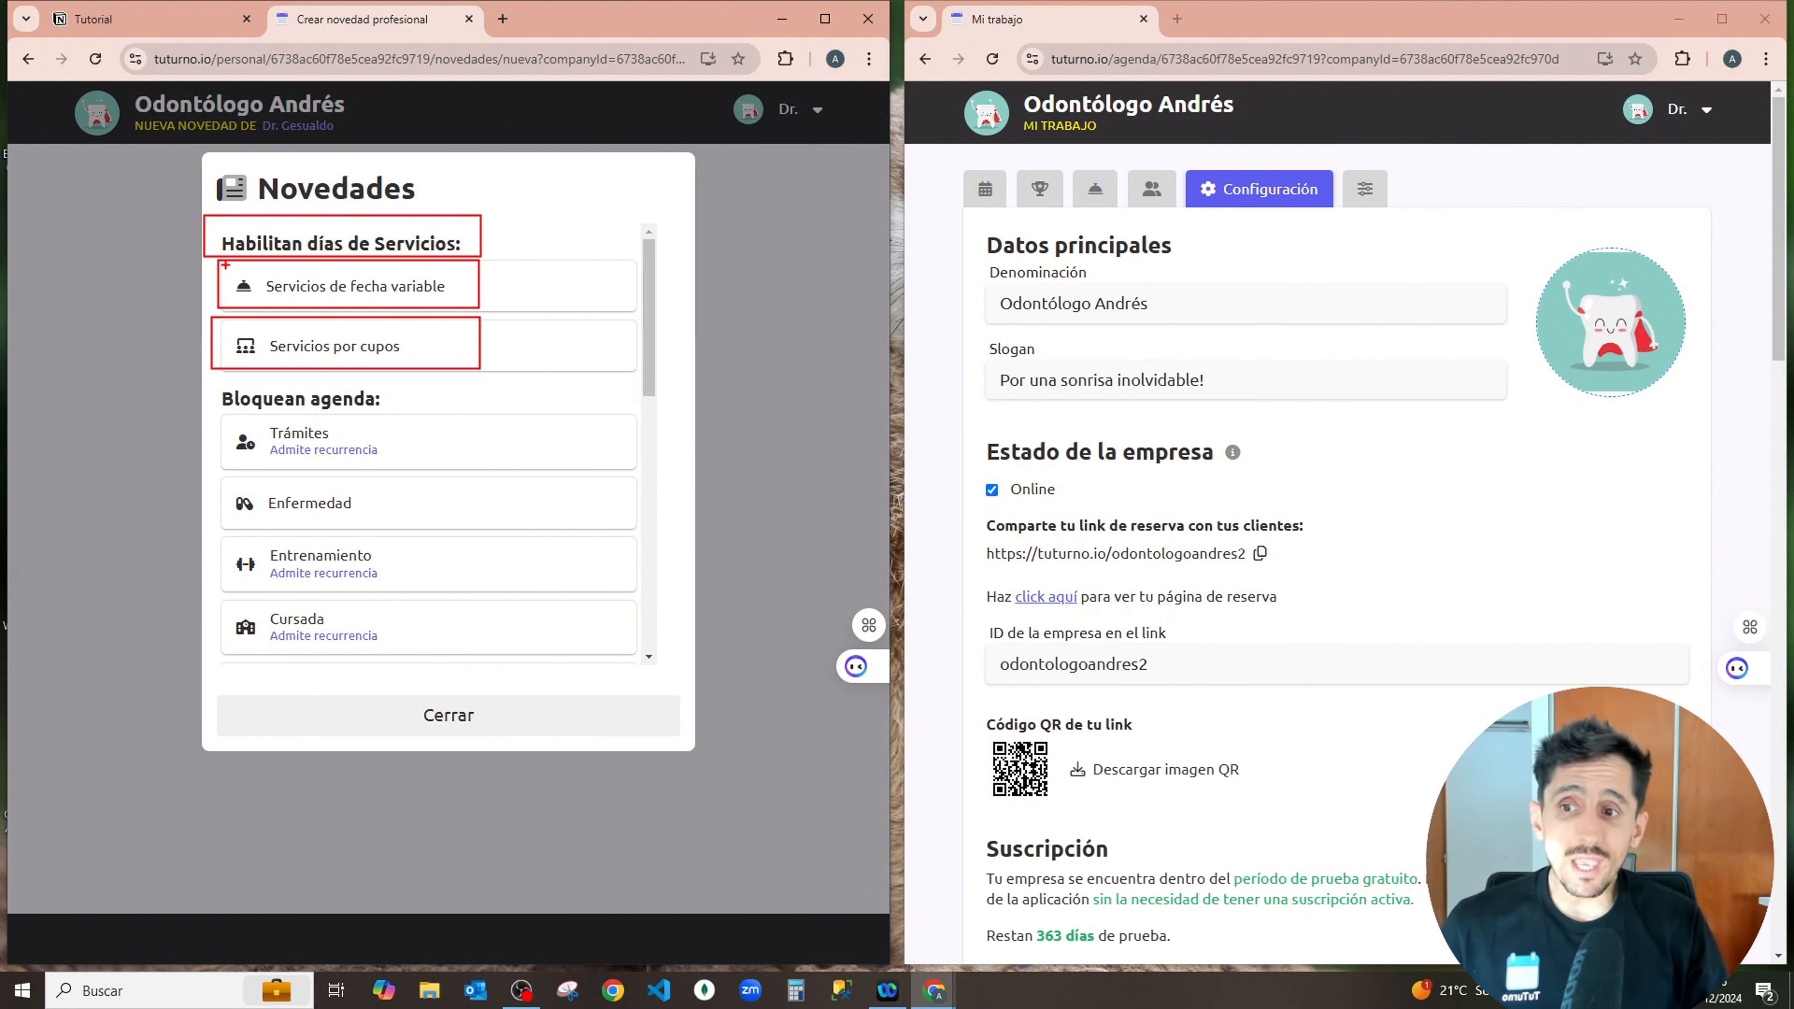
left_click_drag(225, 265, 475, 304)
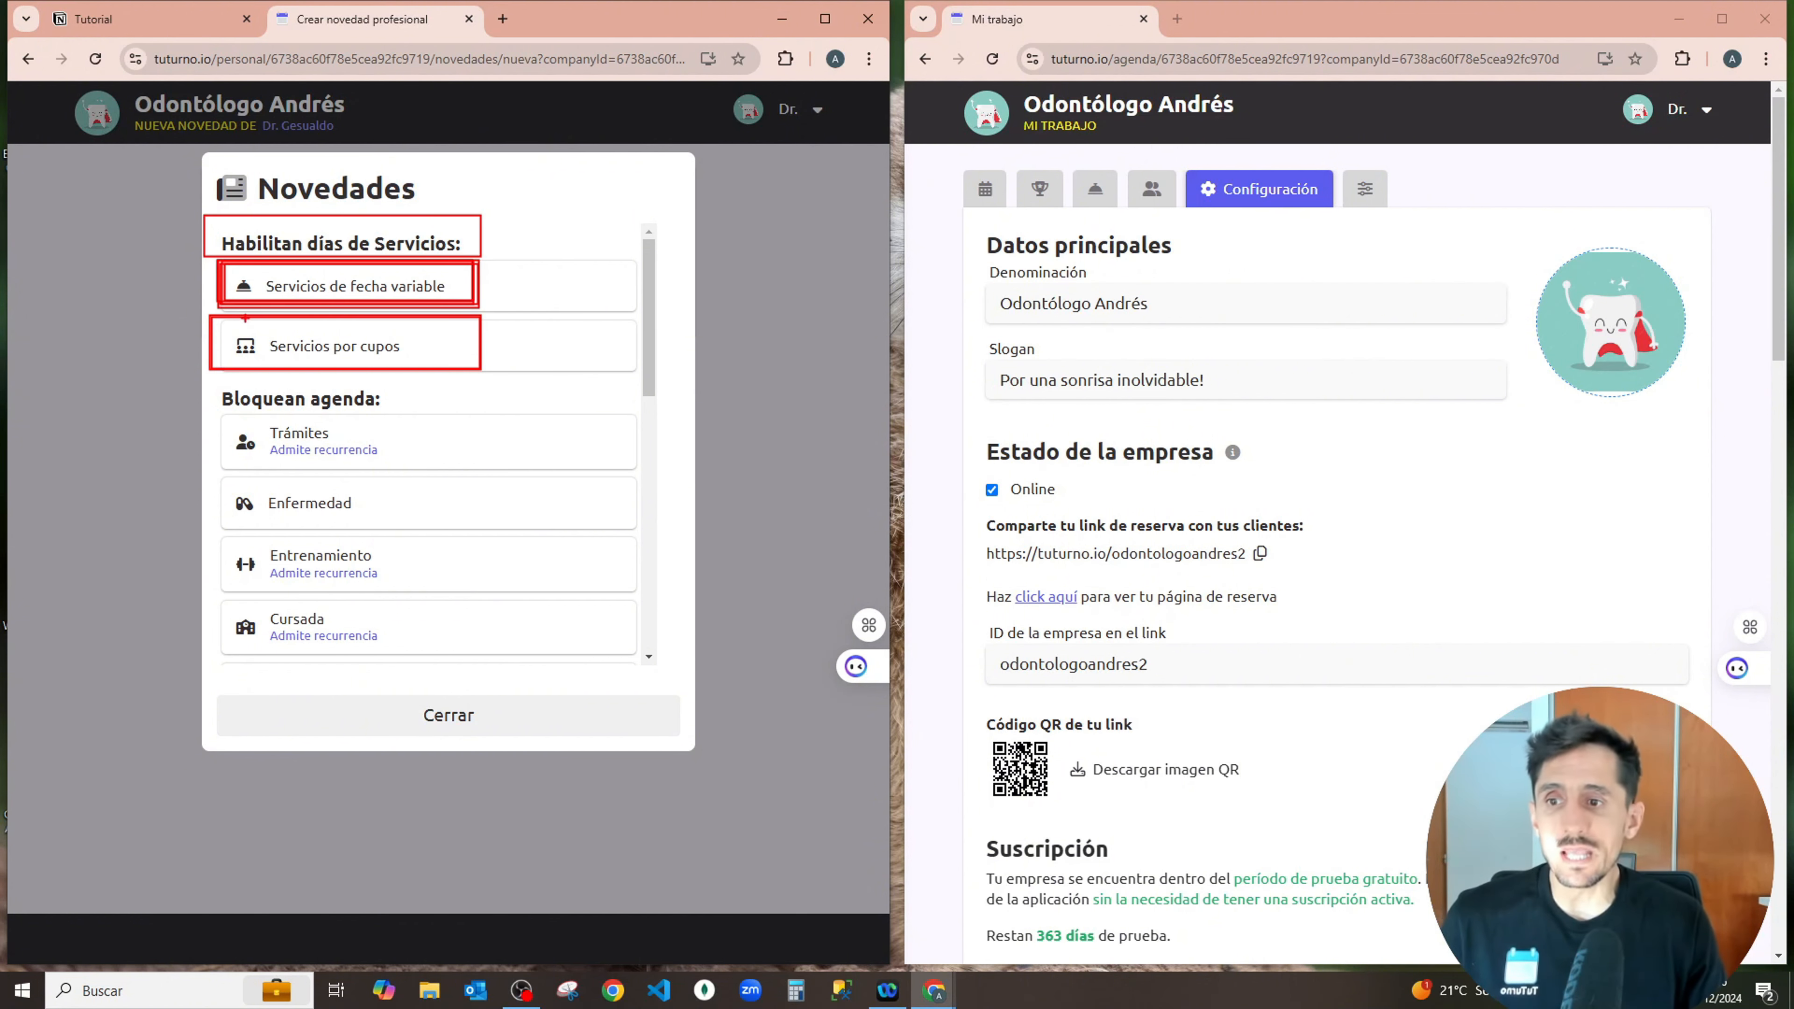
mouse_move(209, 311)
left_mouse_down()
mouse_move(229, 336)
mouse_move(371, 375)
mouse_move(484, 373)
left_mouse_up()
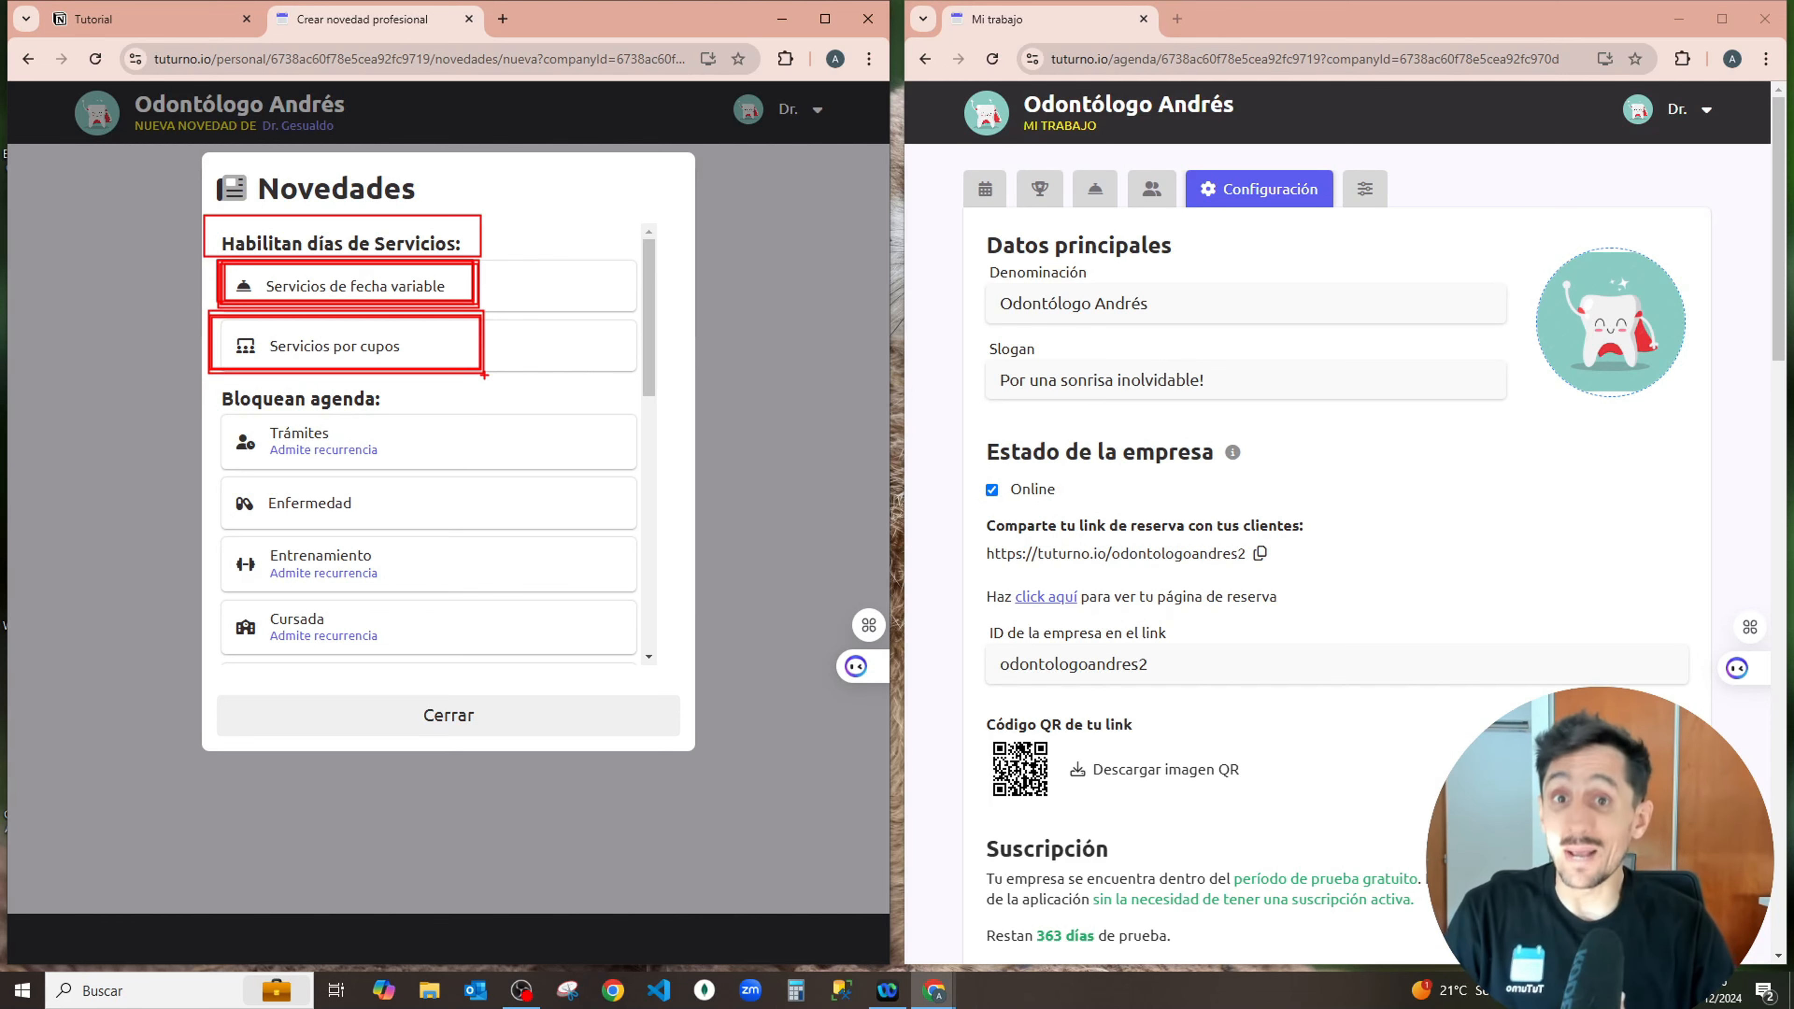
key("e")
mouse_move(215, 321)
left_mouse_down()
mouse_move(376, 336)
mouse_move(465, 371)
left_mouse_up()
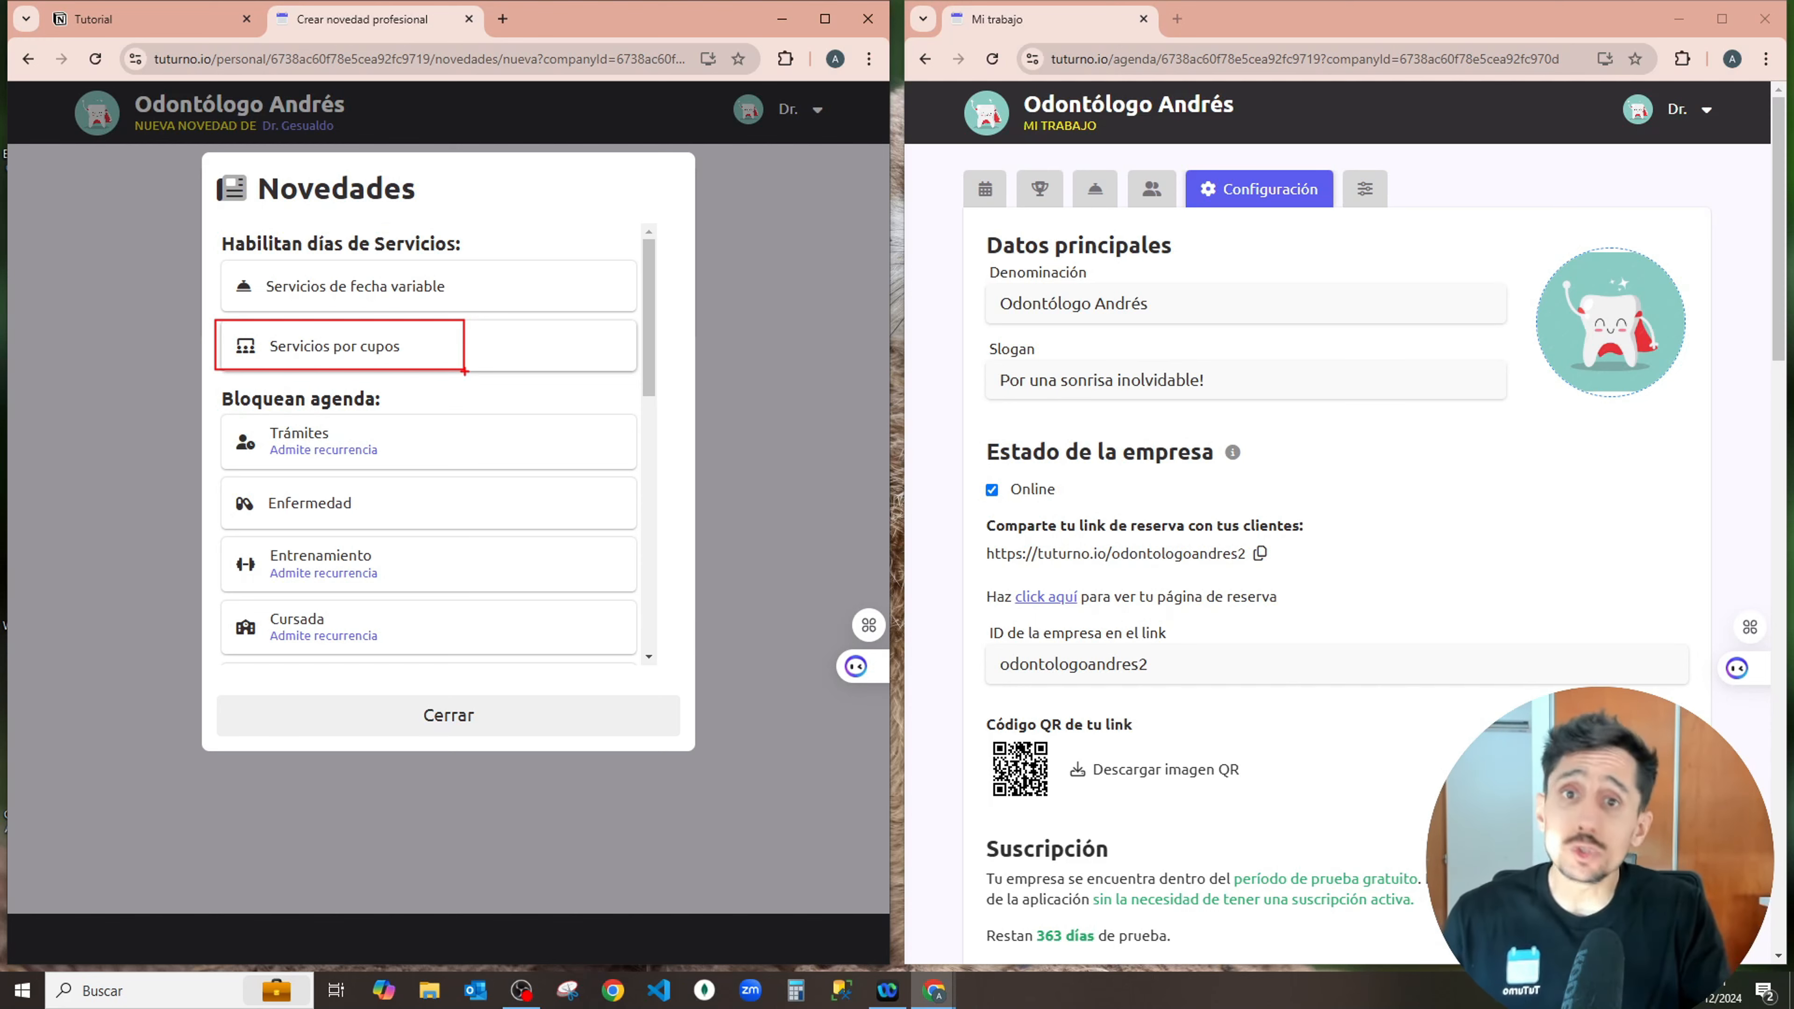
left_click_drag(464, 371, 464, 371)
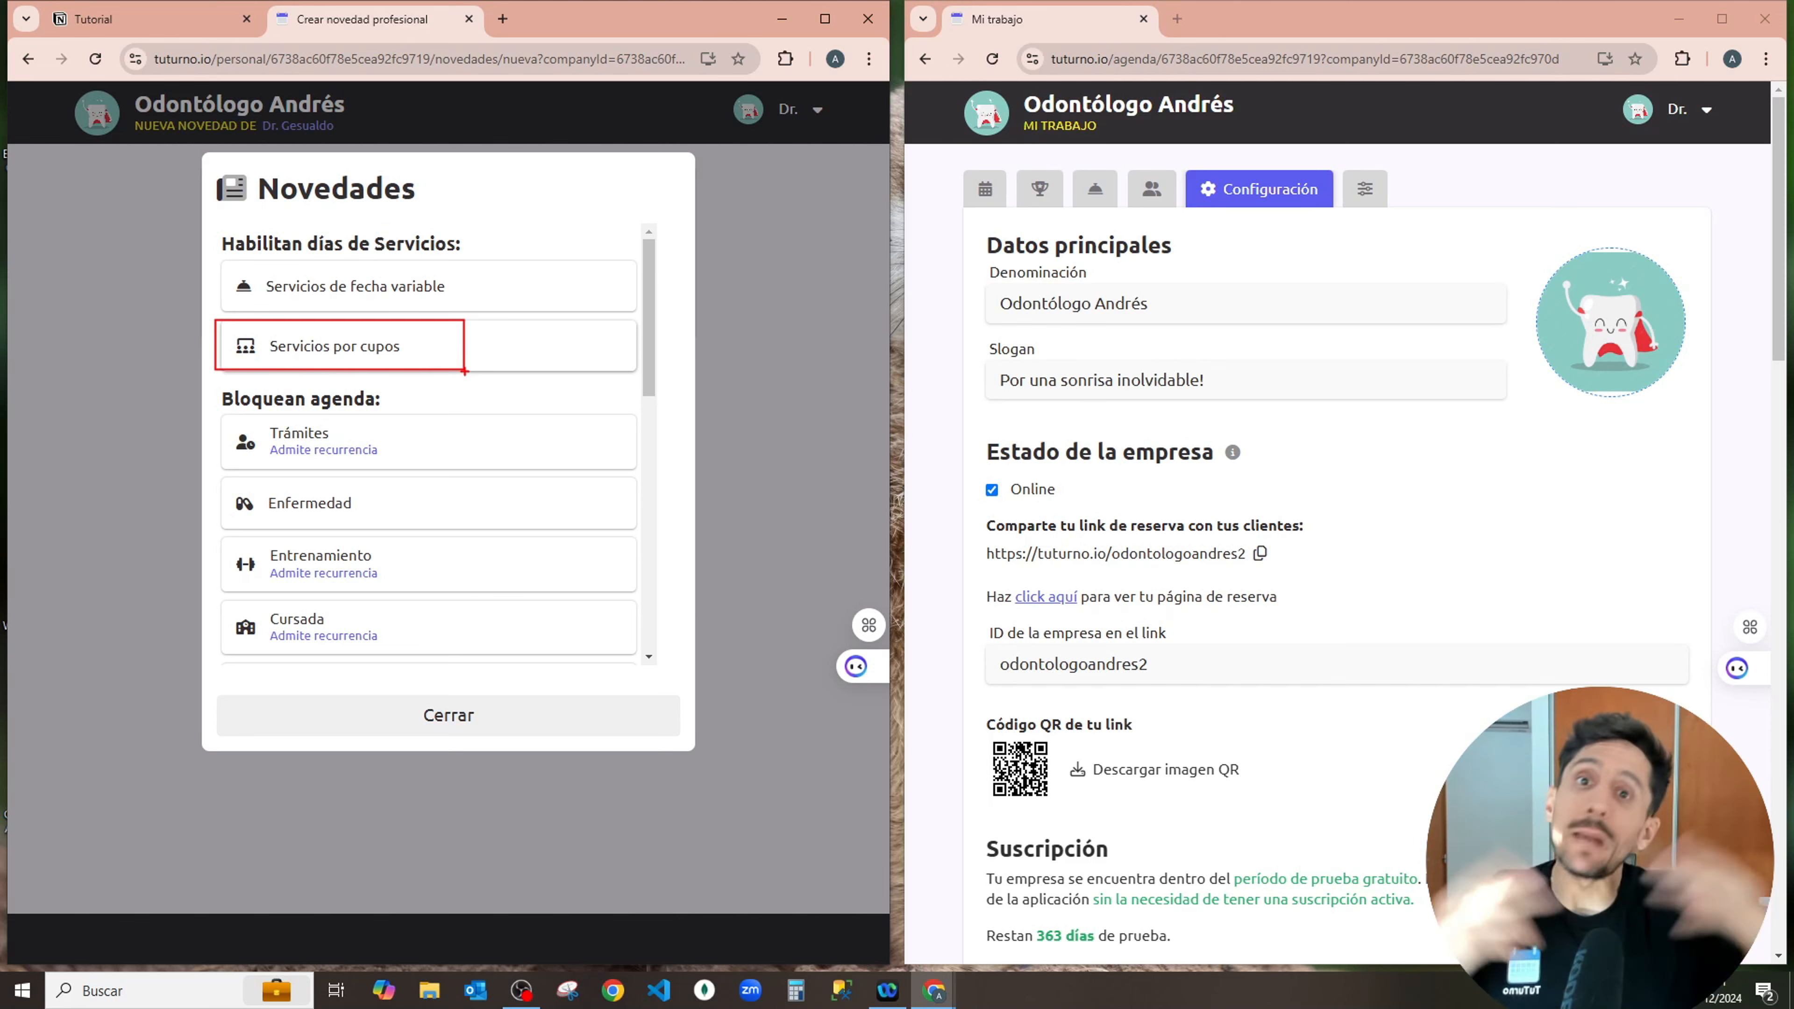
left_click_drag(464, 370, 214, 323)
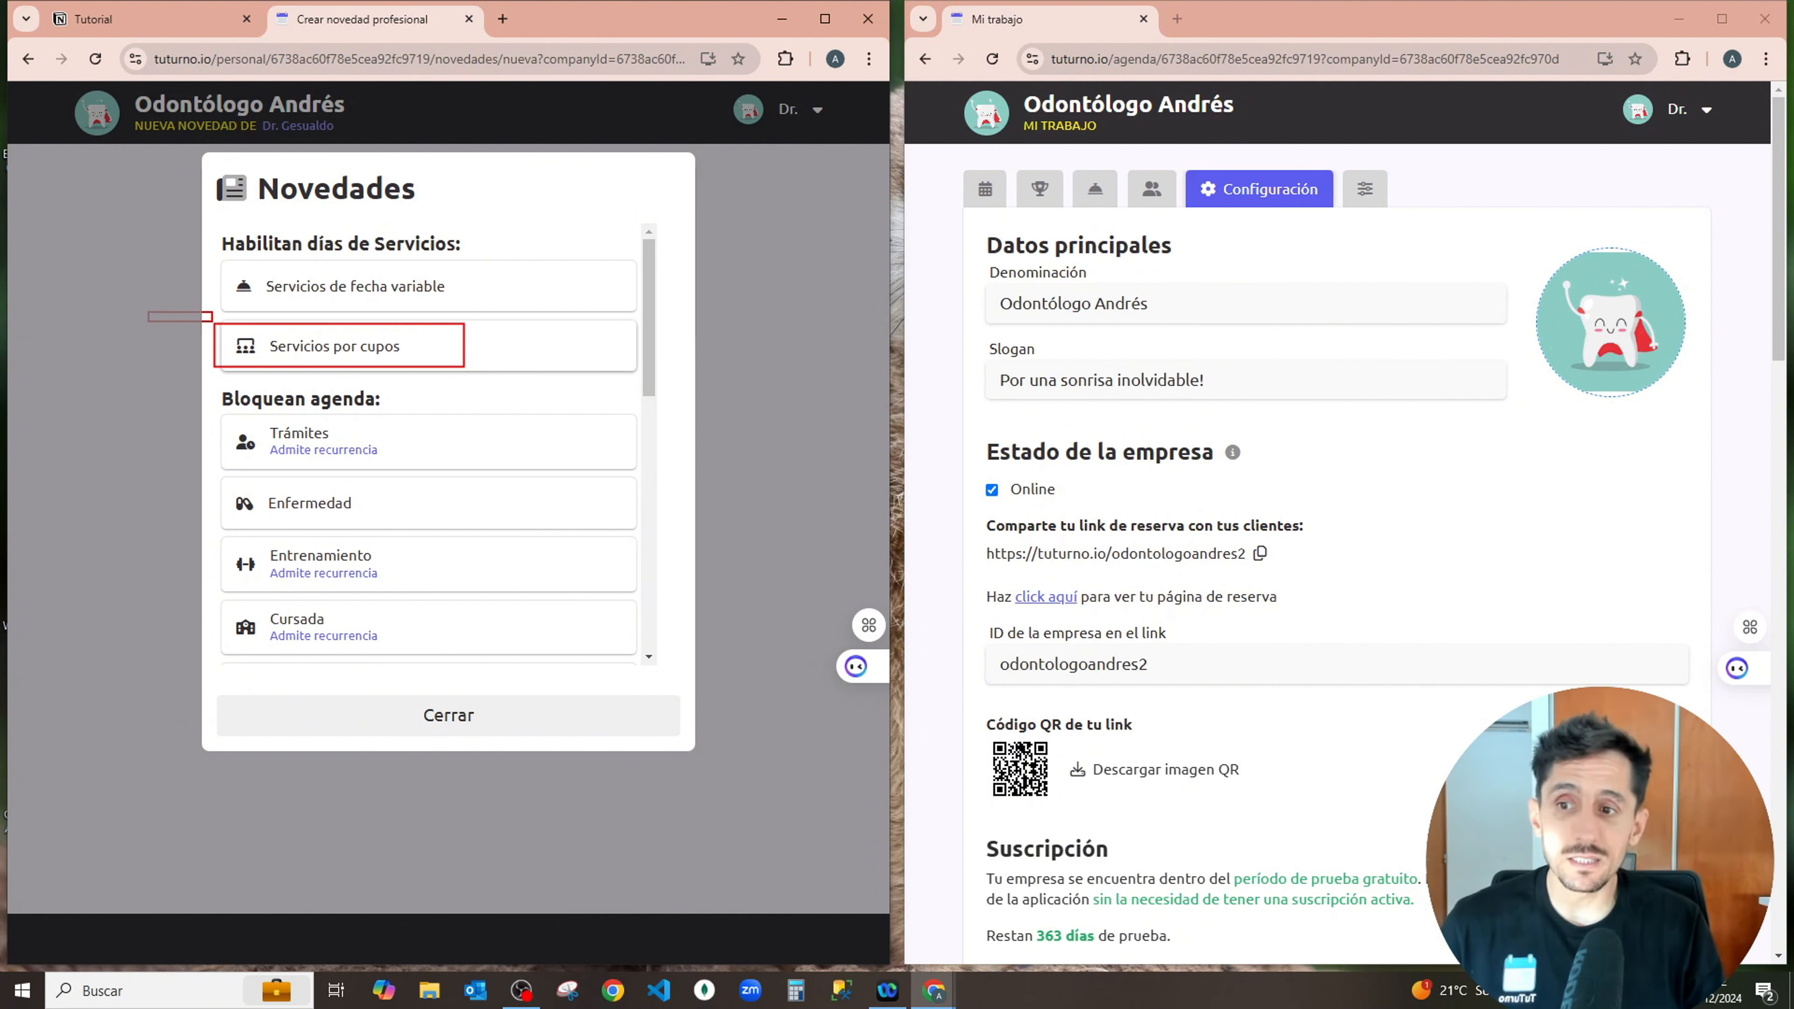
mouse_move(212, 322)
left_mouse_down()
mouse_move(452, 332)
mouse_move(468, 368)
left_mouse_up()
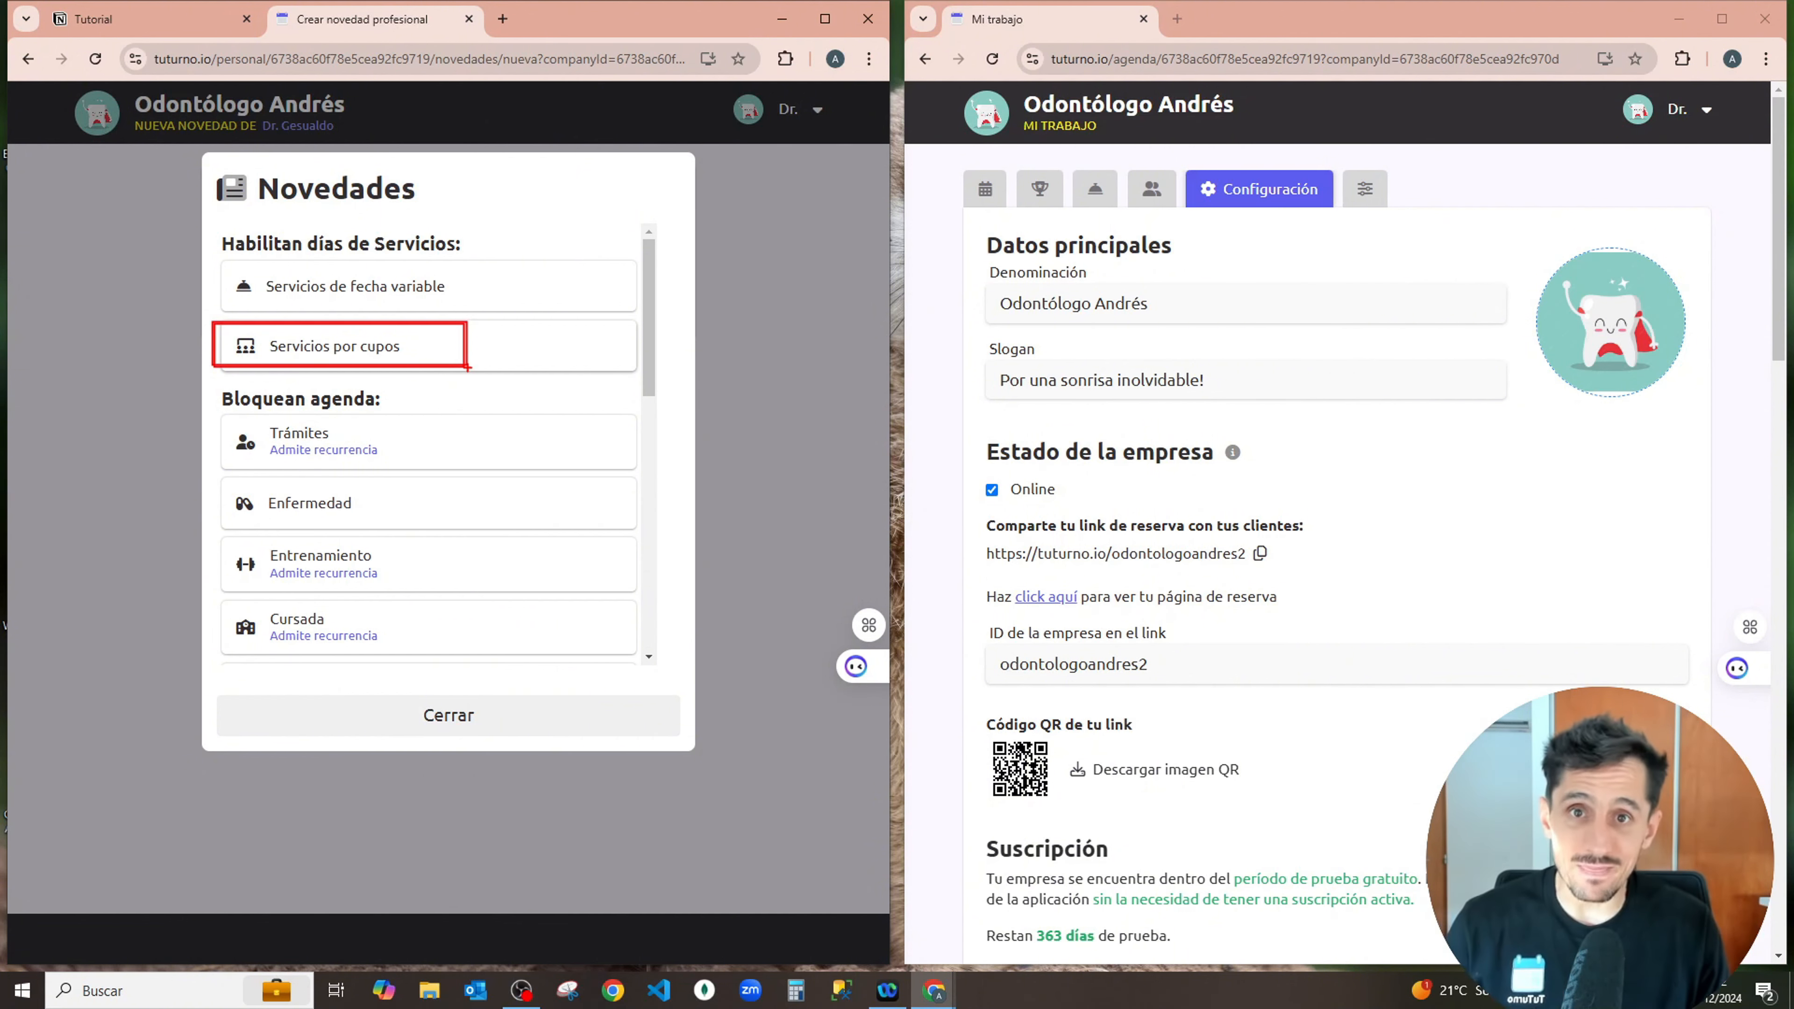
key("e")
left_click_drag(203, 384, 460, 420)
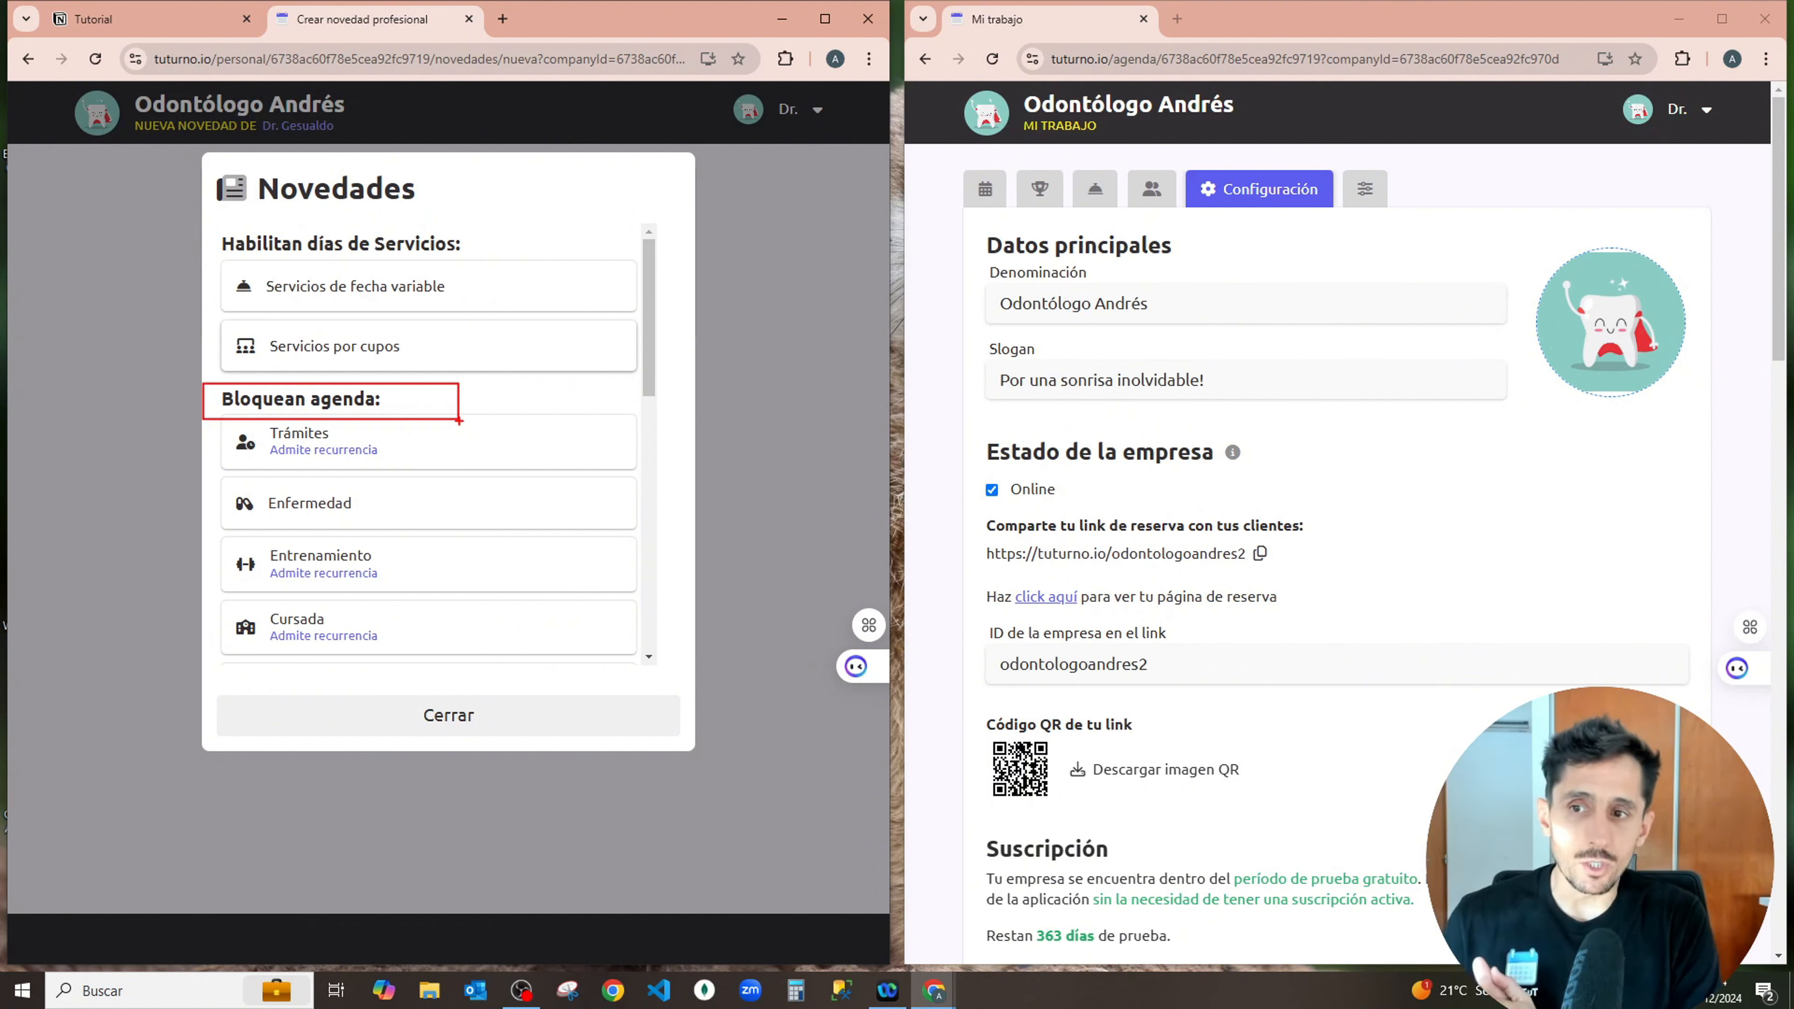
left_click_drag(206, 222, 513, 263)
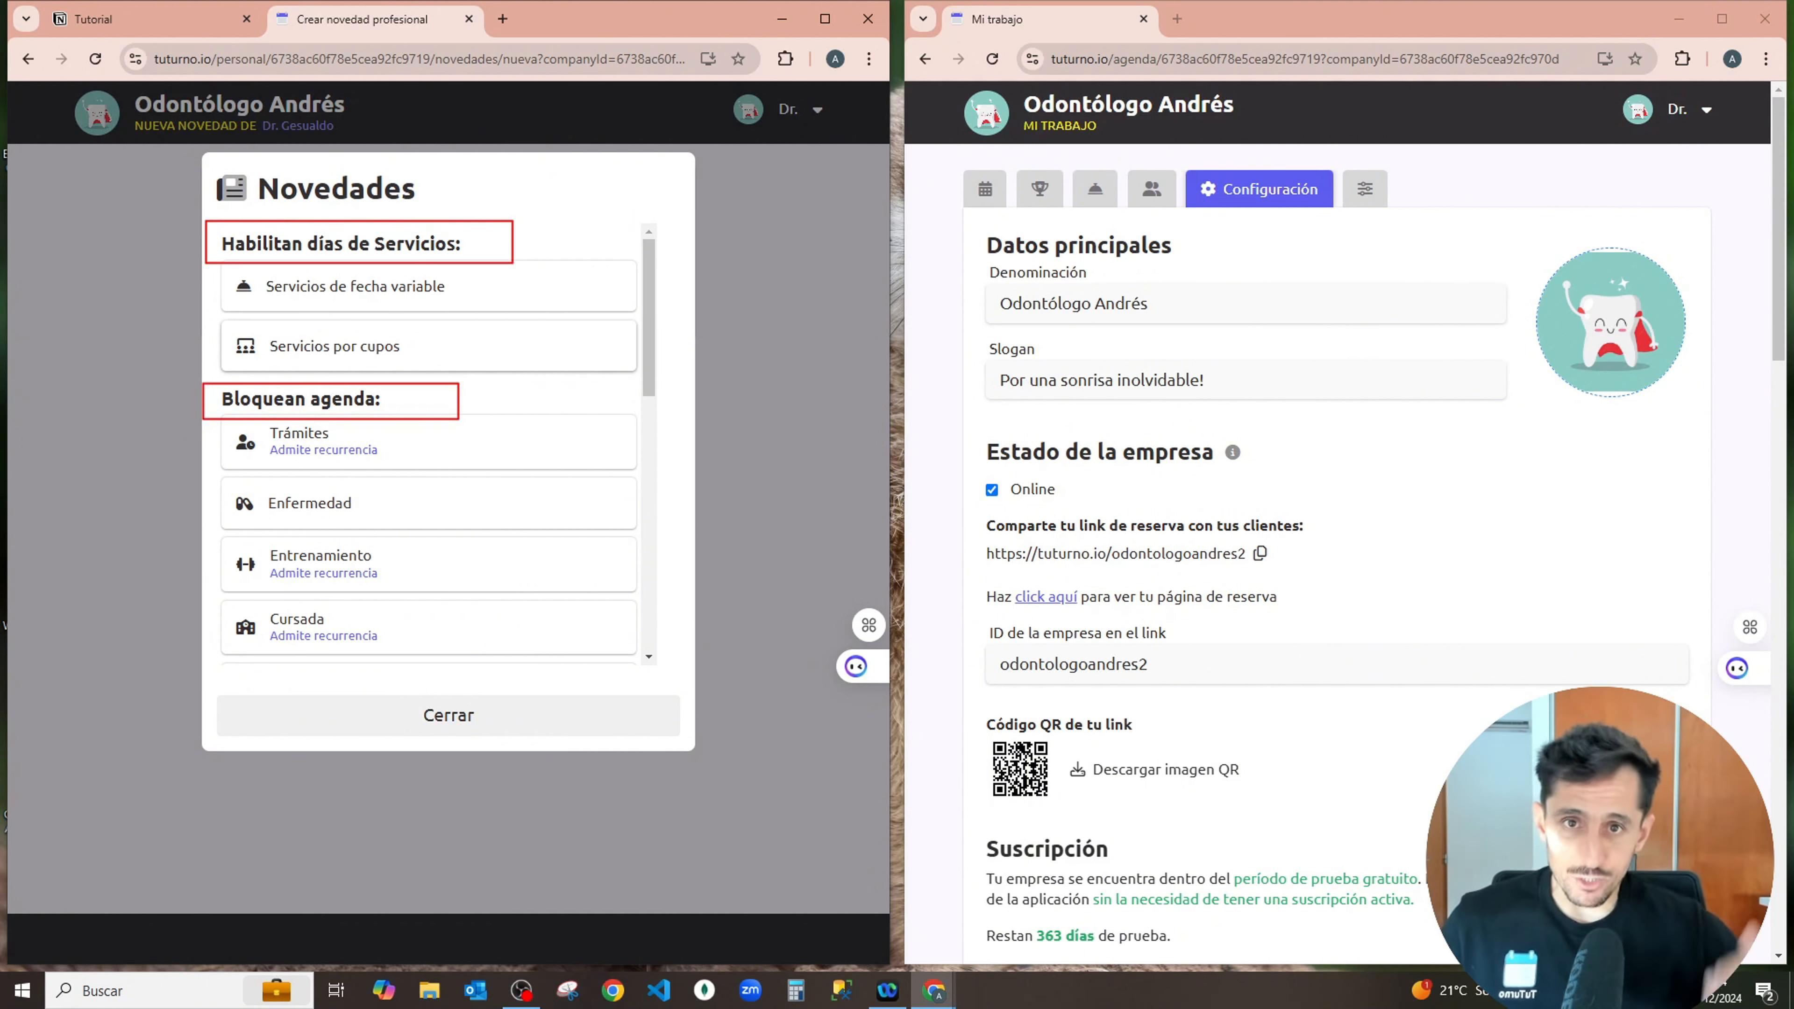
left_click_drag(202, 382, 460, 423)
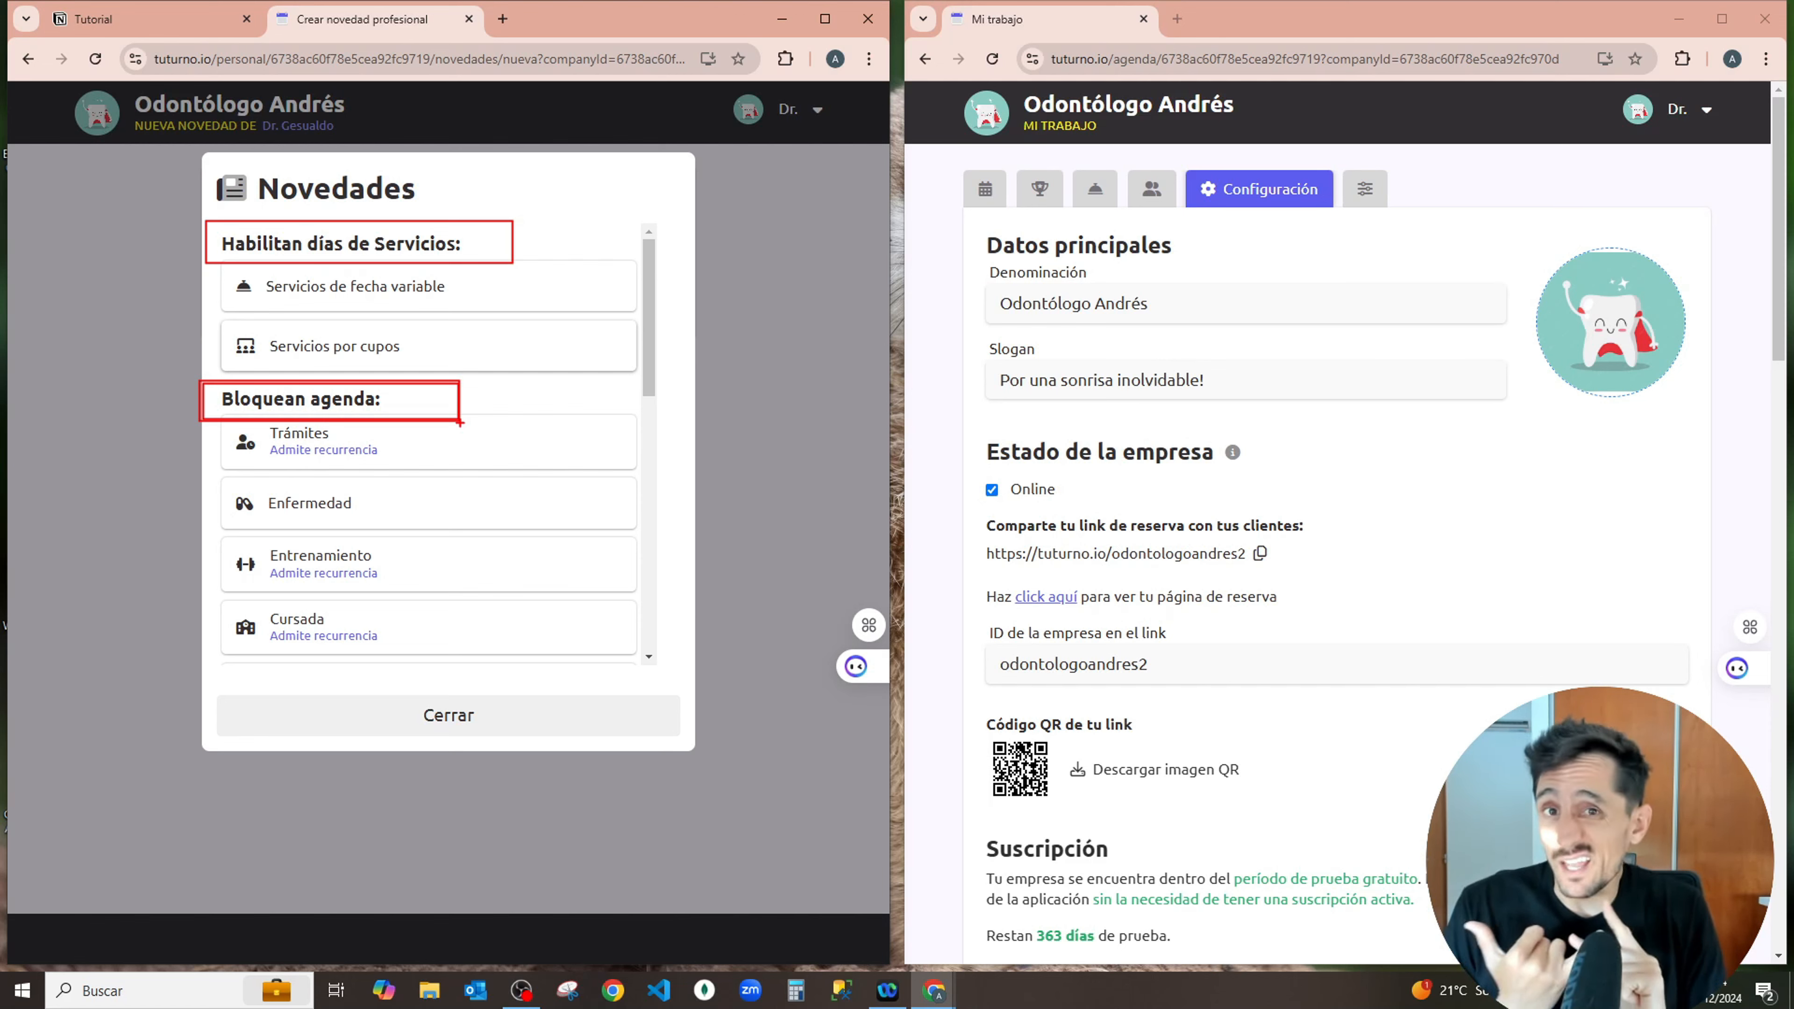
key("e")
left_click_drag(207, 380, 390, 417)
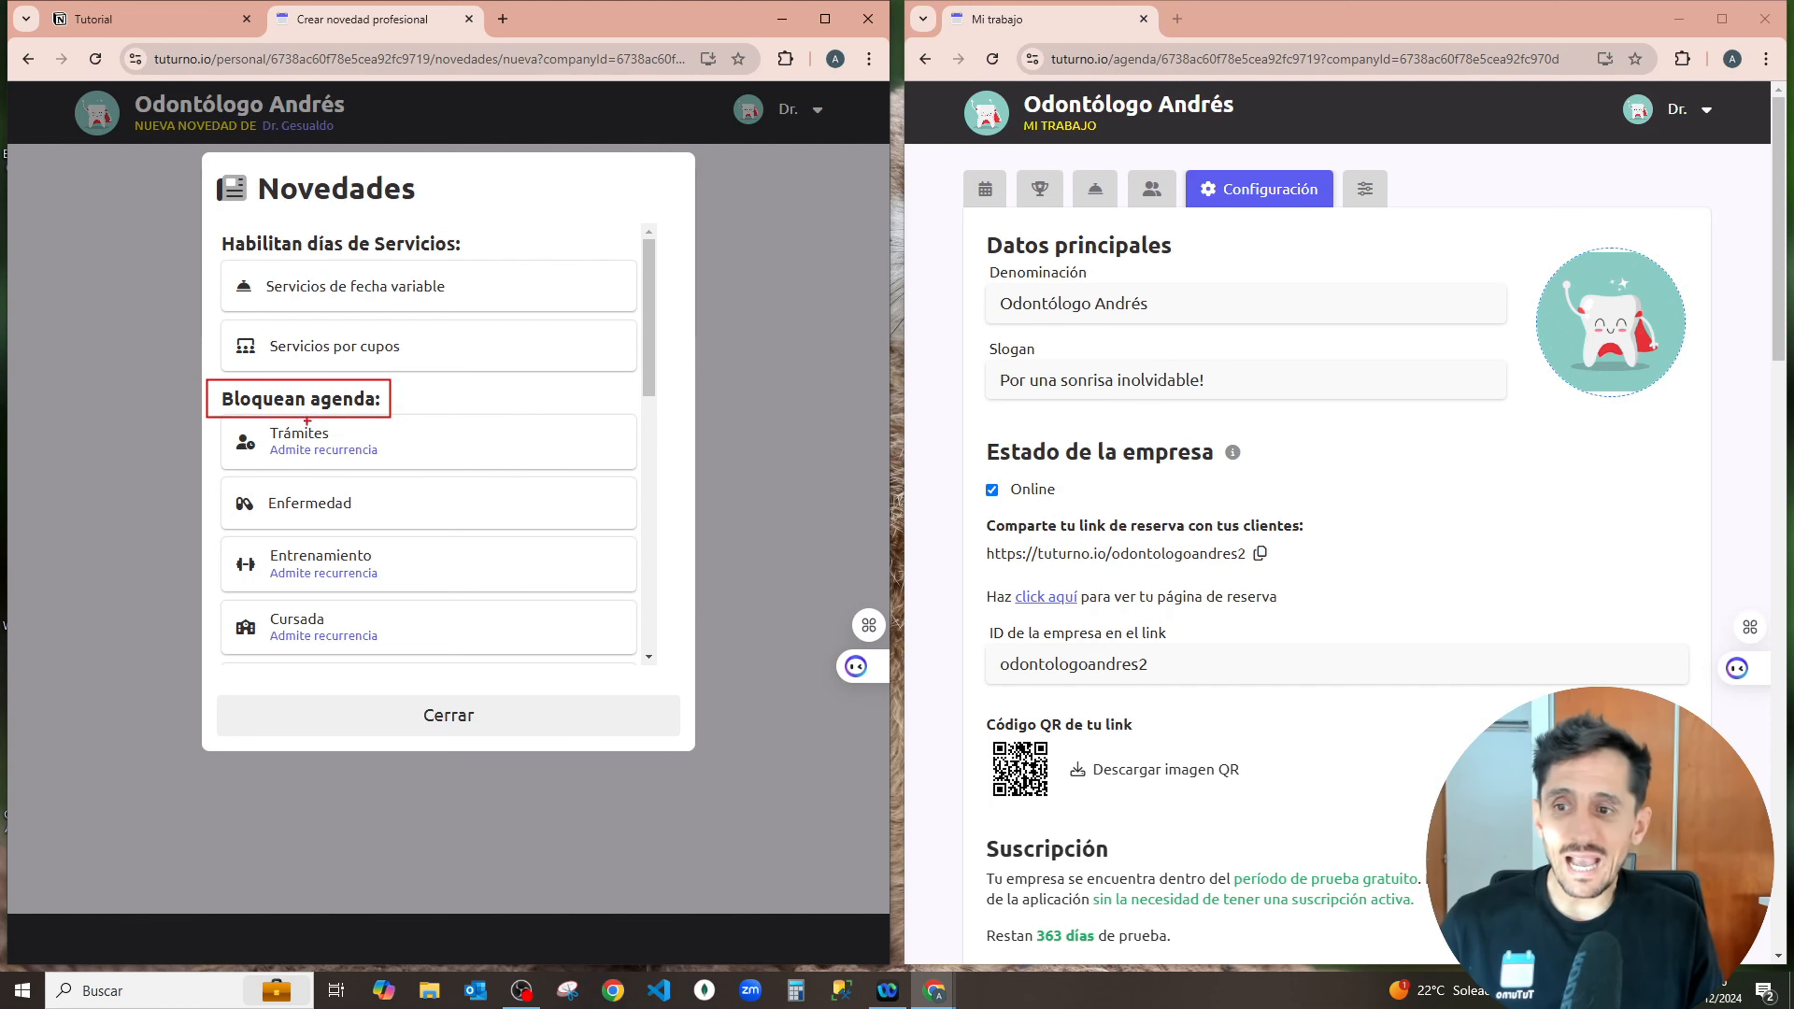
left_click_drag(218, 413, 469, 670)
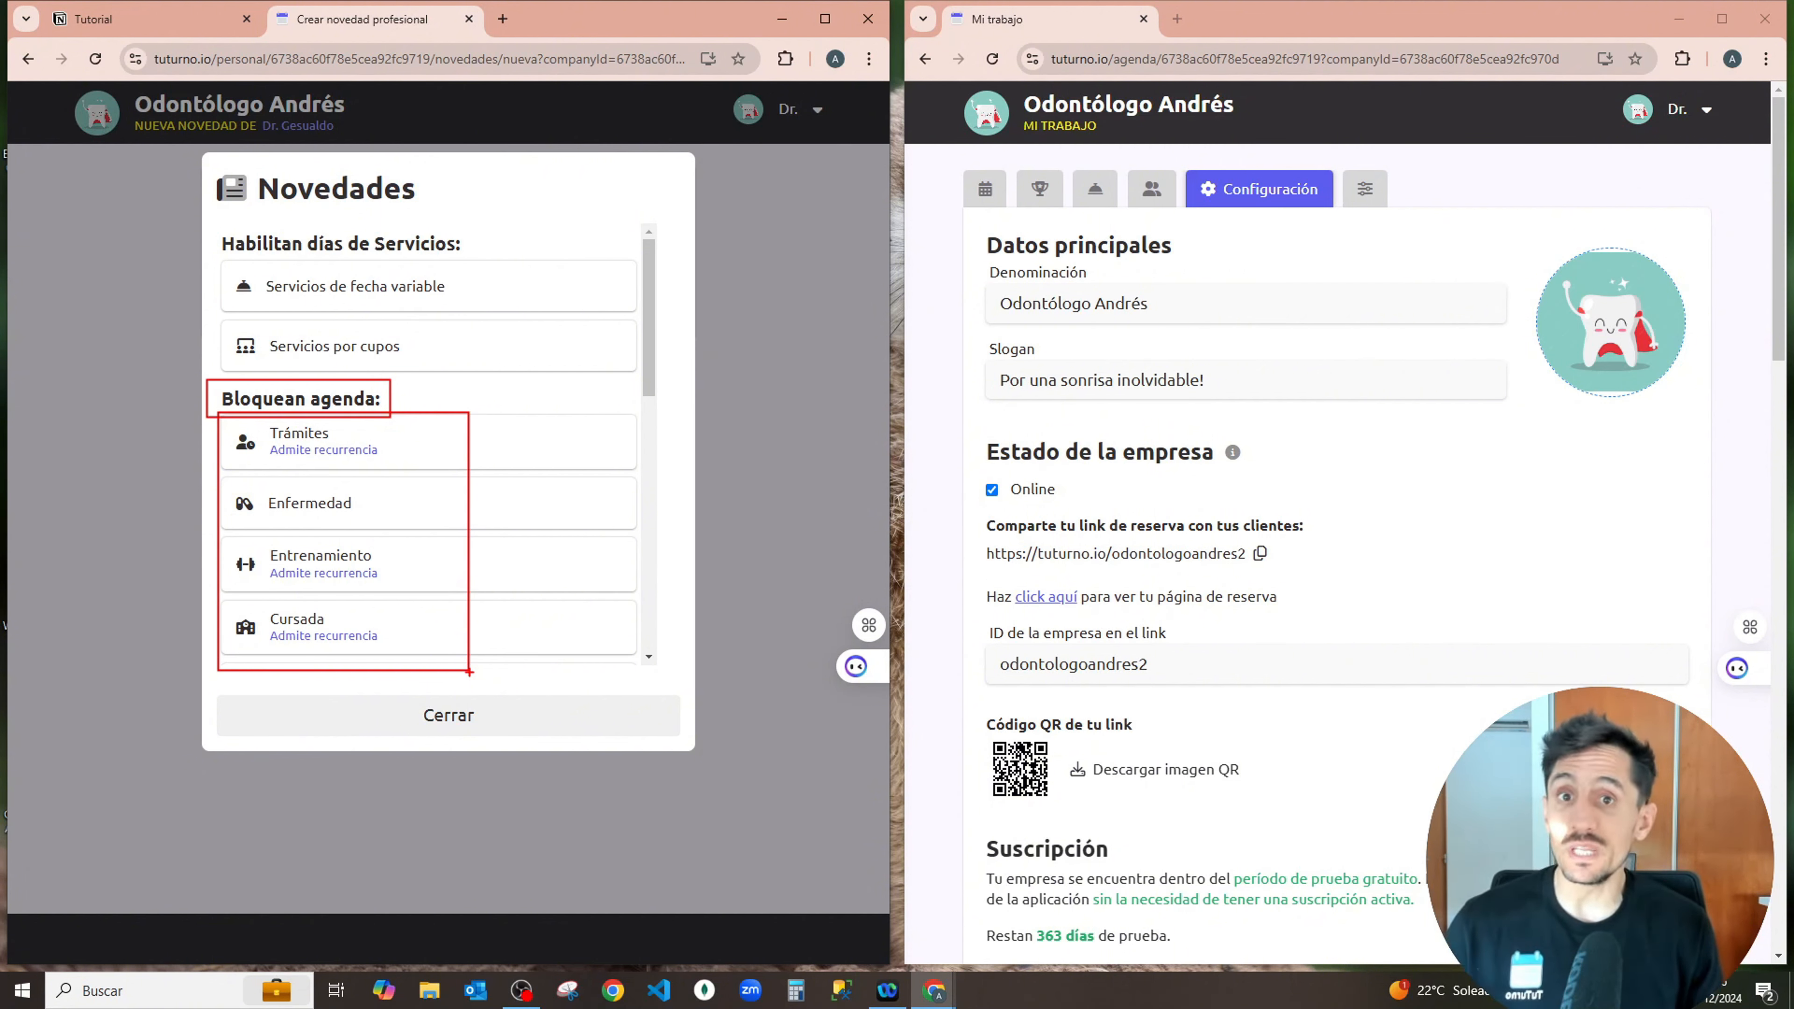
Examine the novedad types under Bloquean agenda, from Trámites to Duelo, and which of them admit recurrence
mouse_move(222, 414)
left_mouse_down()
mouse_move(376, 446)
mouse_move(422, 669)
left_mouse_up()
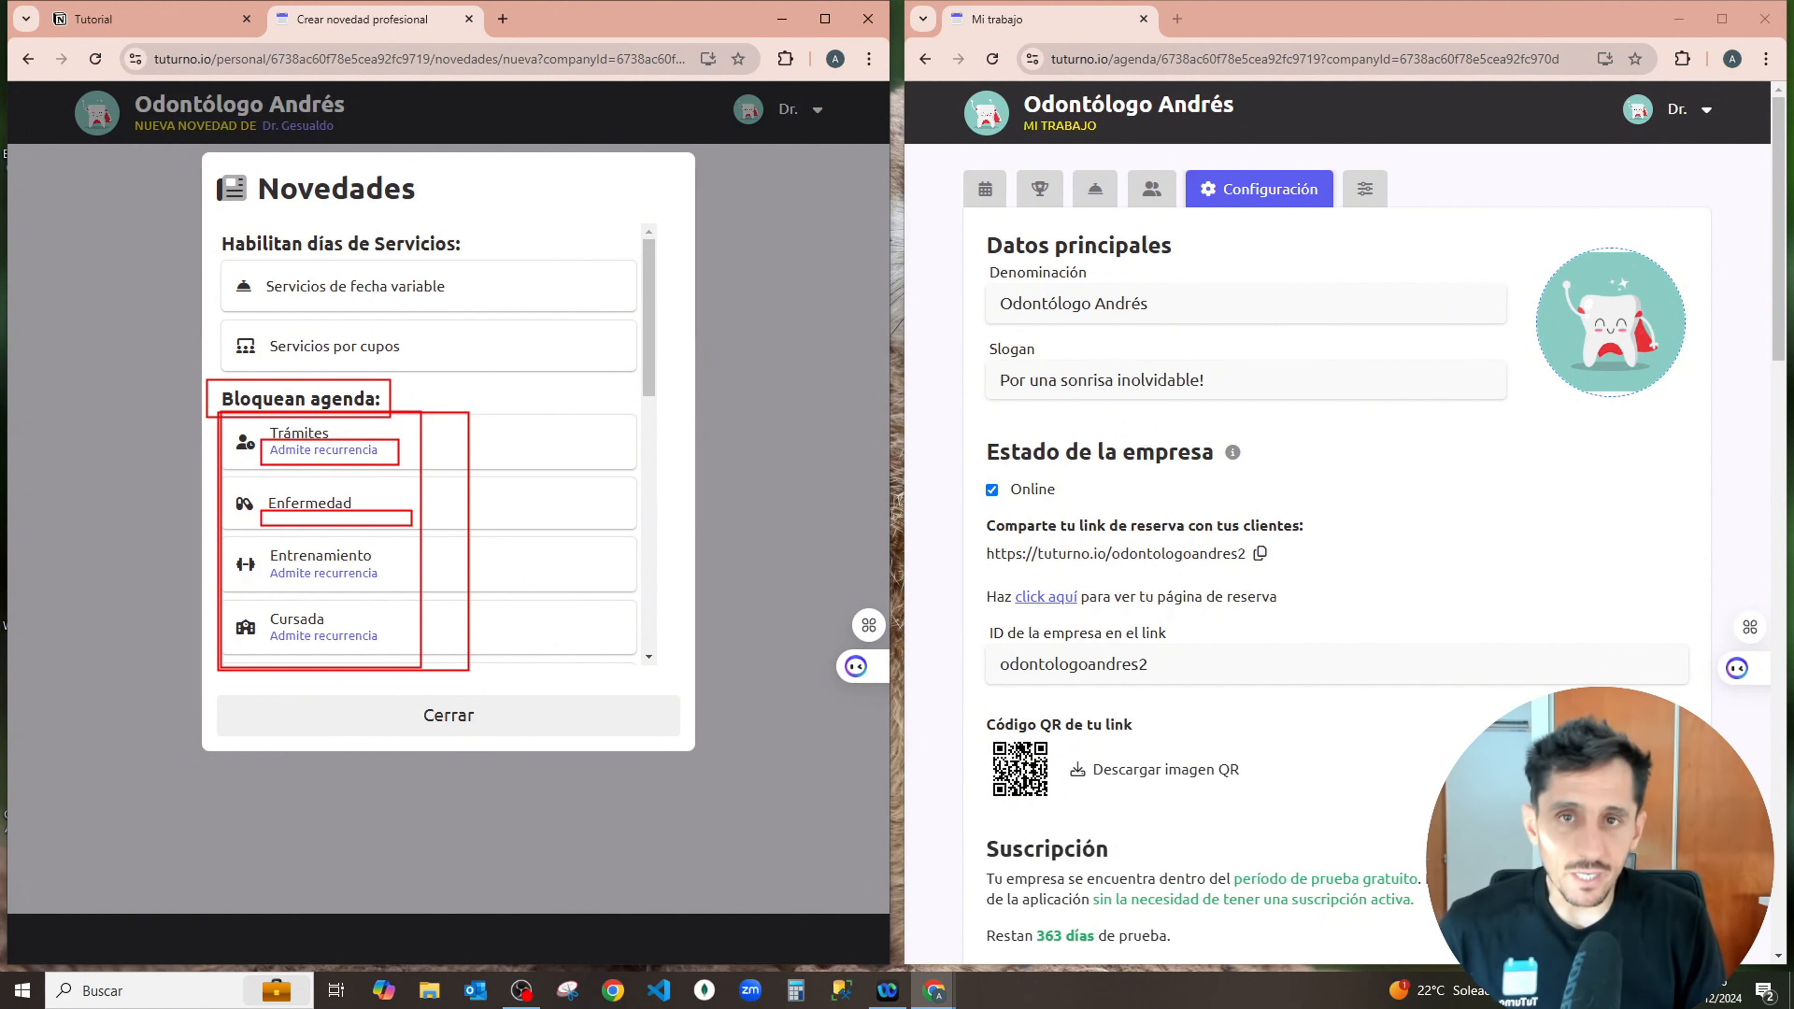
scroll(417, 529, "down", 4)
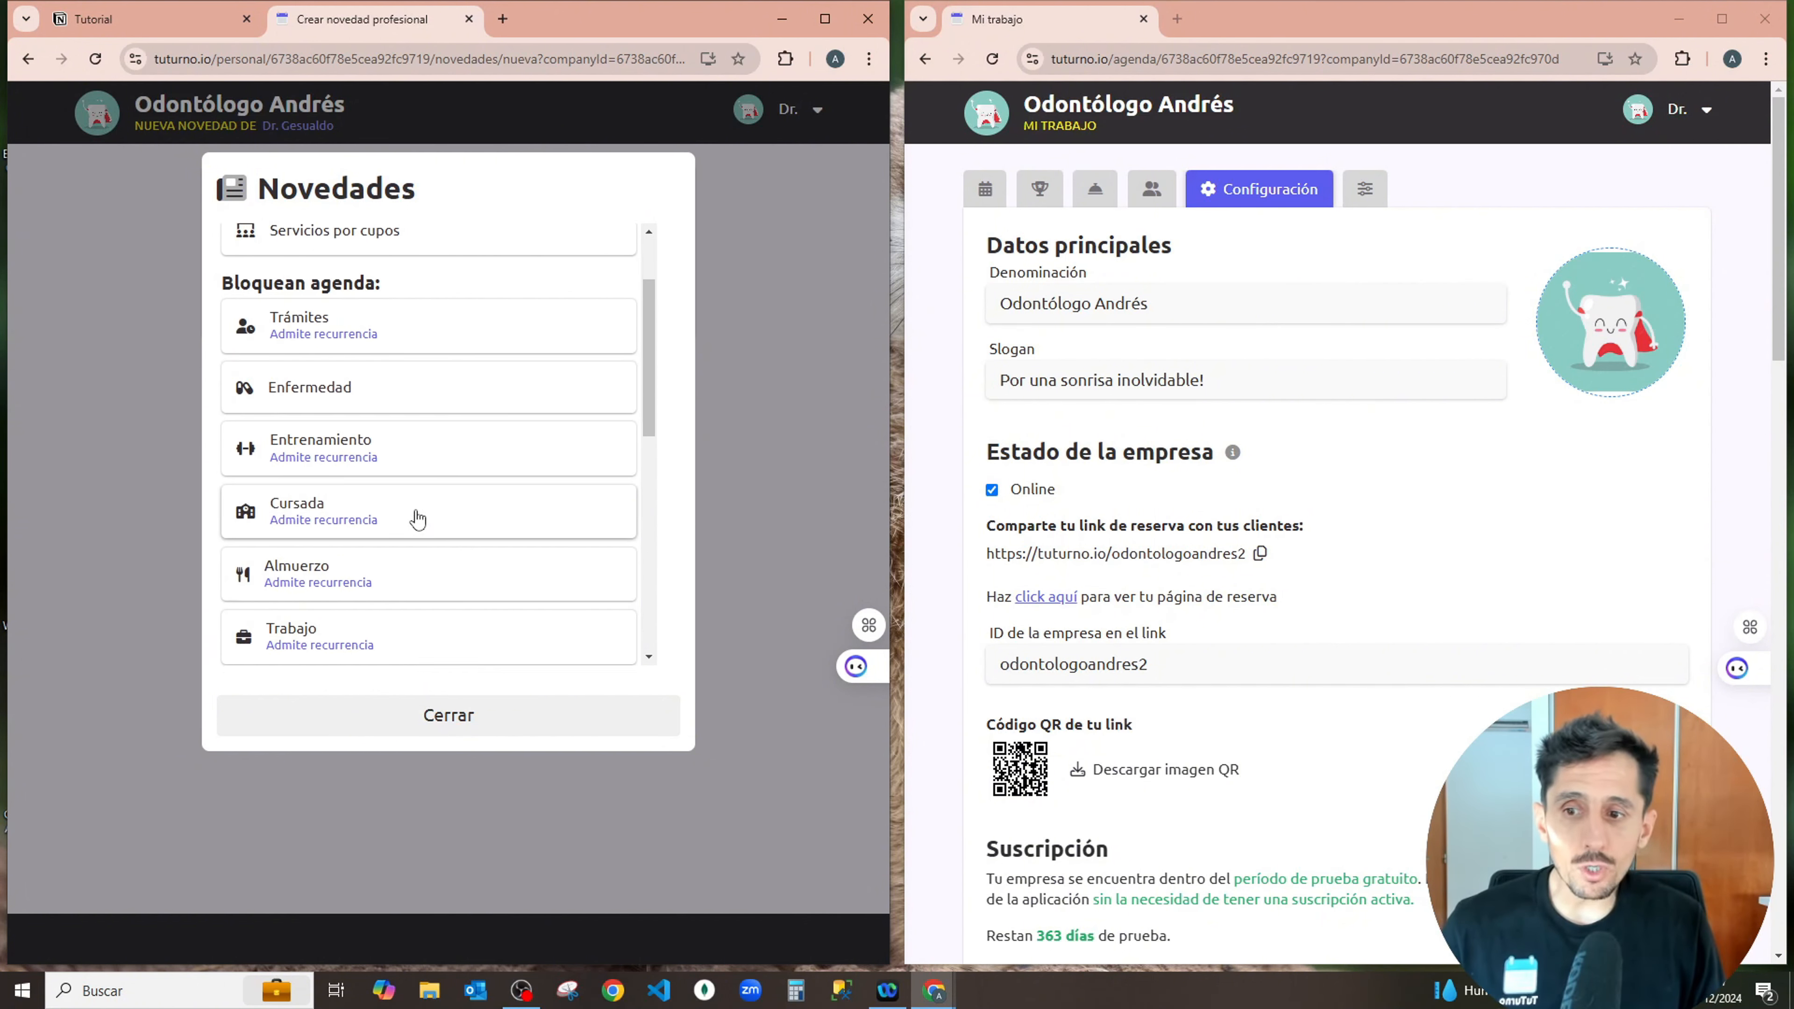
scroll(417, 516, "down", 1)
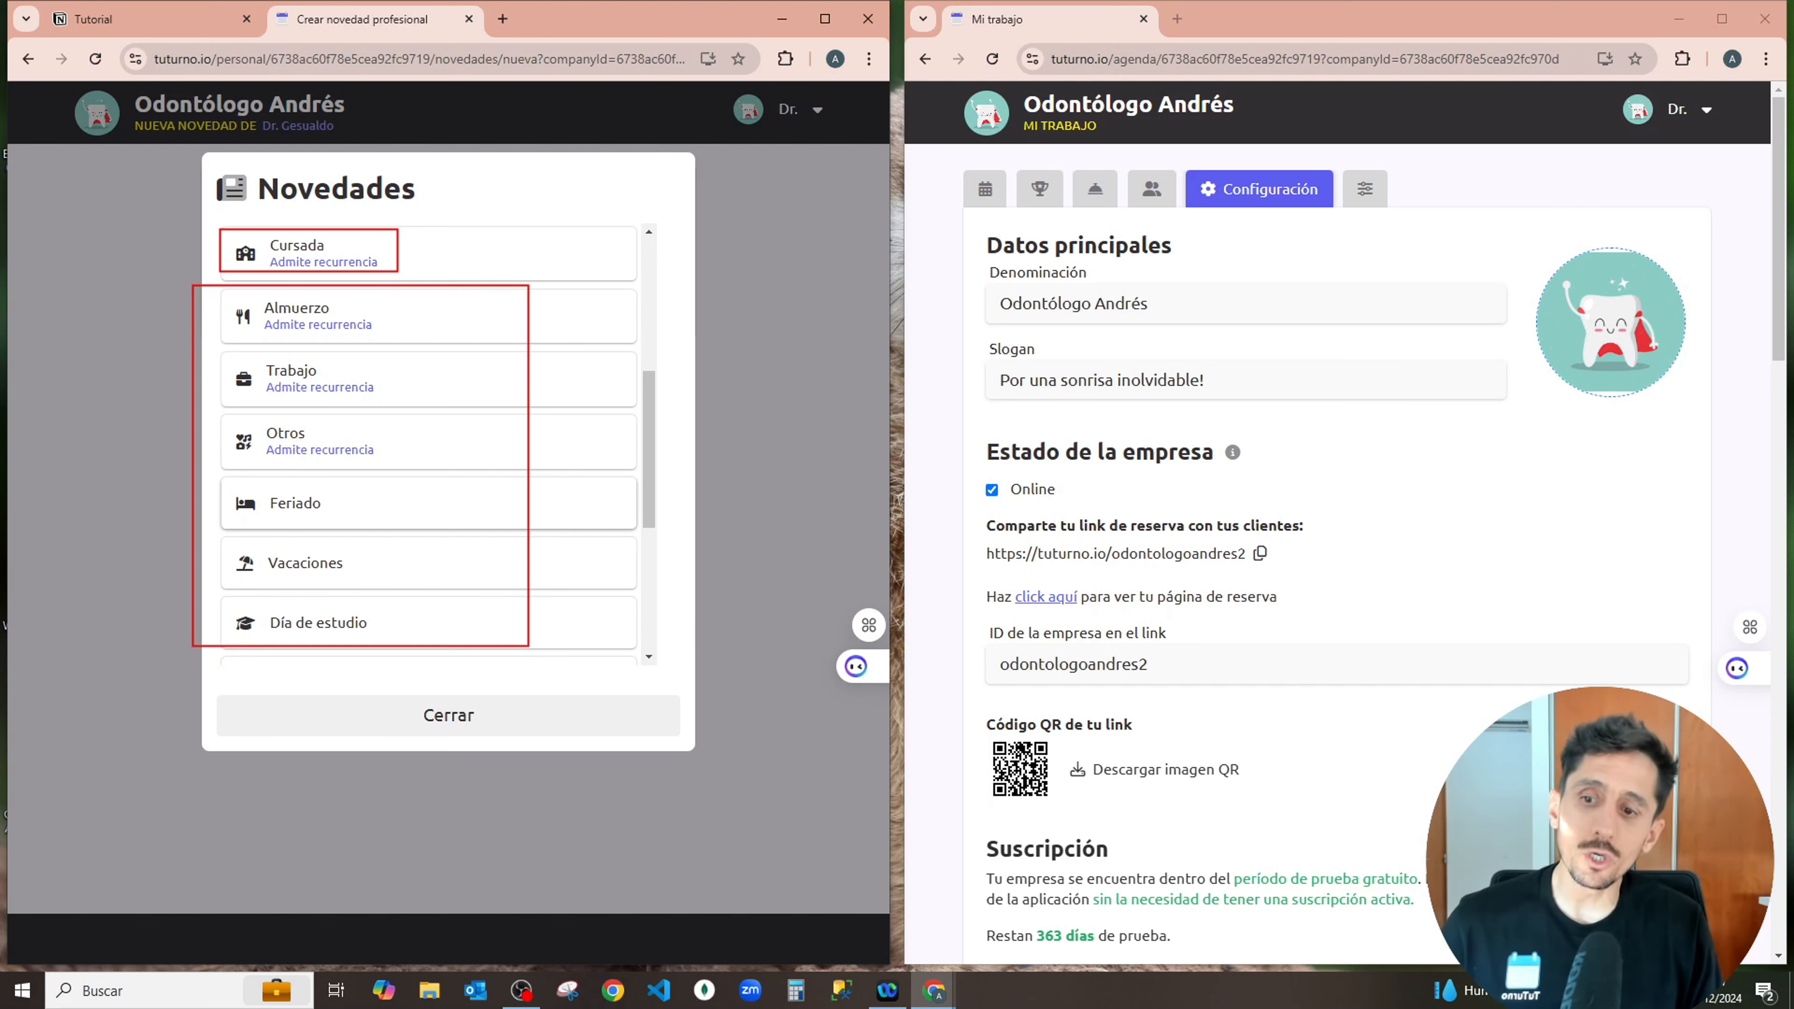
scroll(541, 513, "down", 4)
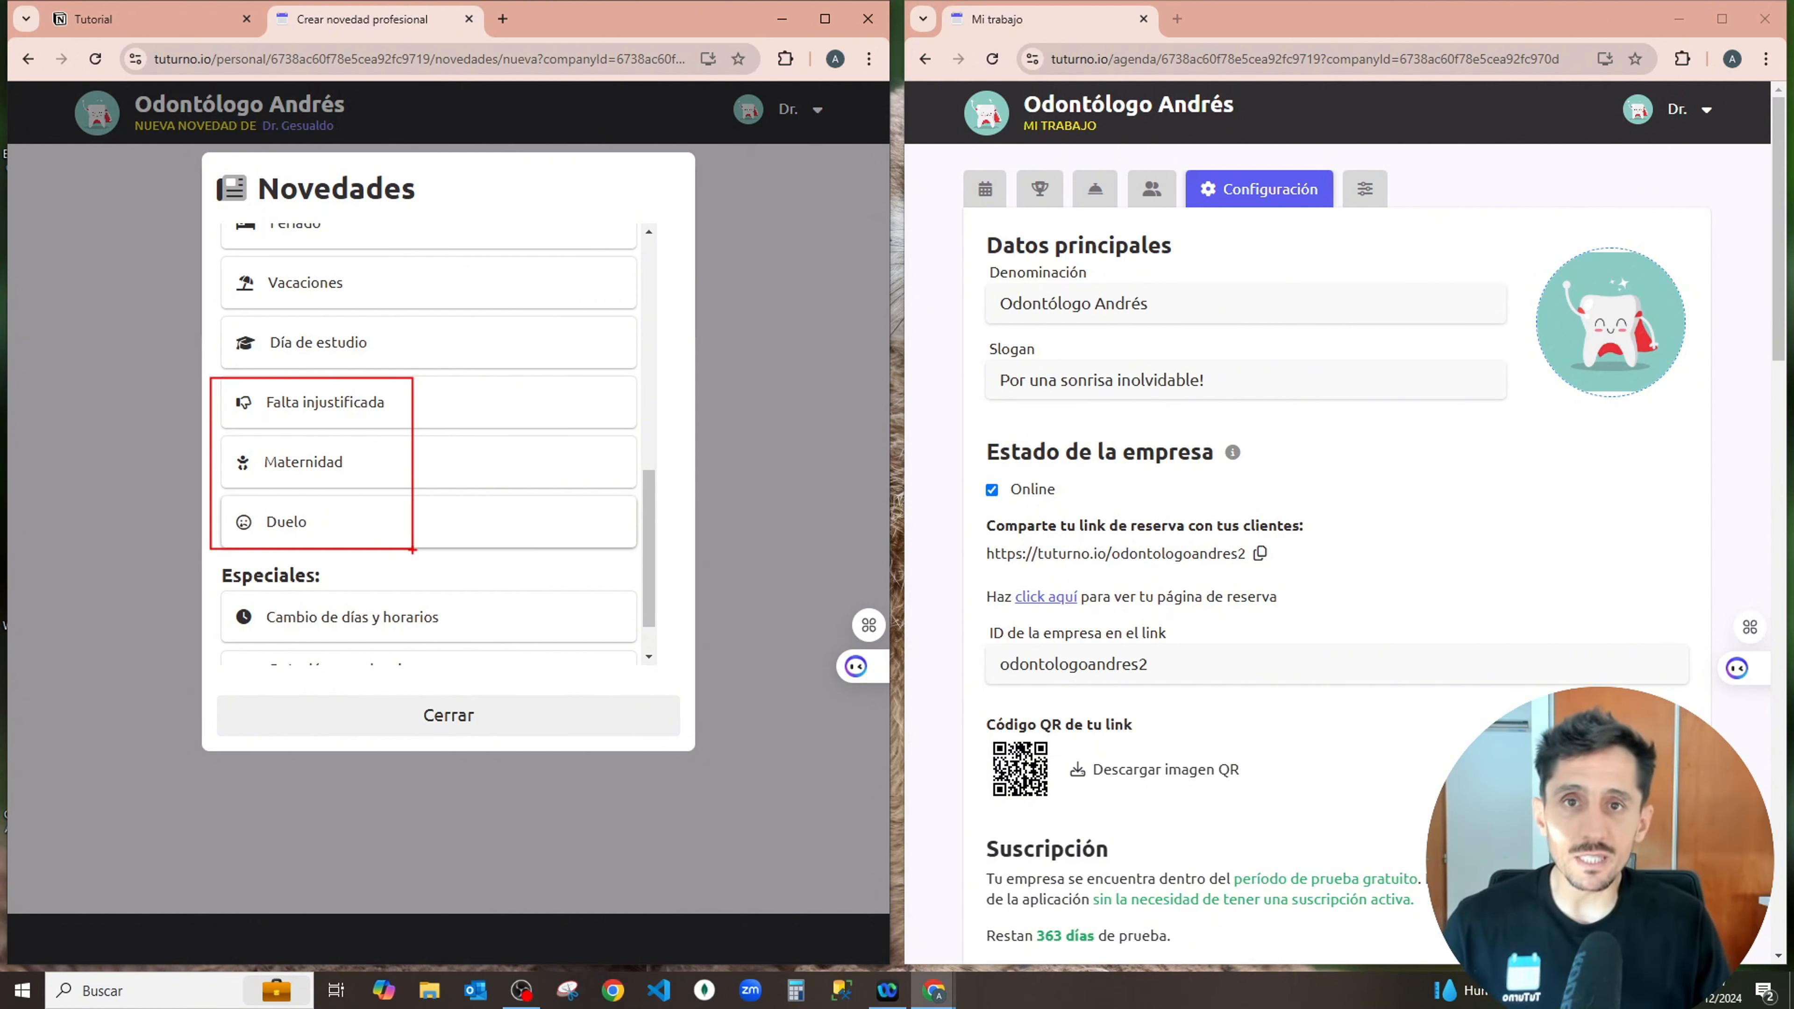
Examine the Especiales novedad types, Cambio de días y horarios and Rotación o suplencia, including the recurrence option
scroll(453, 544, "down", 1)
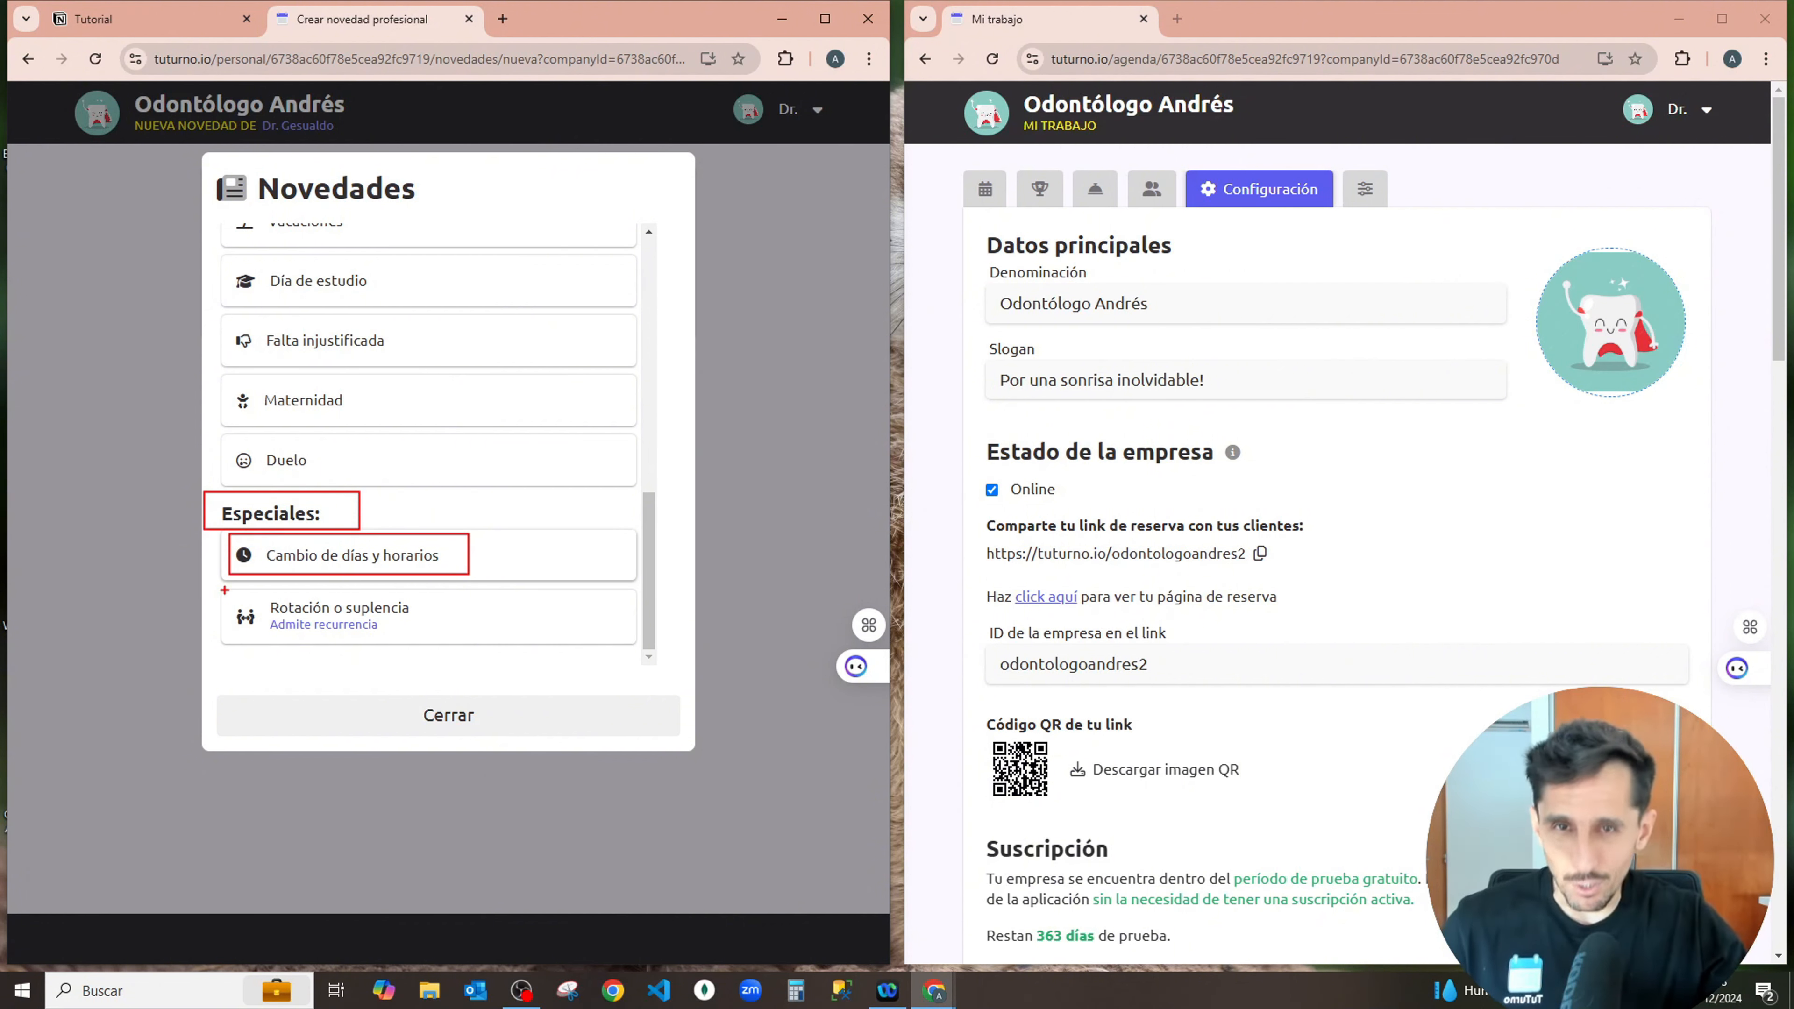
mouse_move(224, 589)
left_mouse_down()
mouse_move(406, 608)
mouse_move(424, 642)
mouse_move(454, 642)
mouse_move(413, 639)
mouse_move(433, 639)
left_mouse_up()
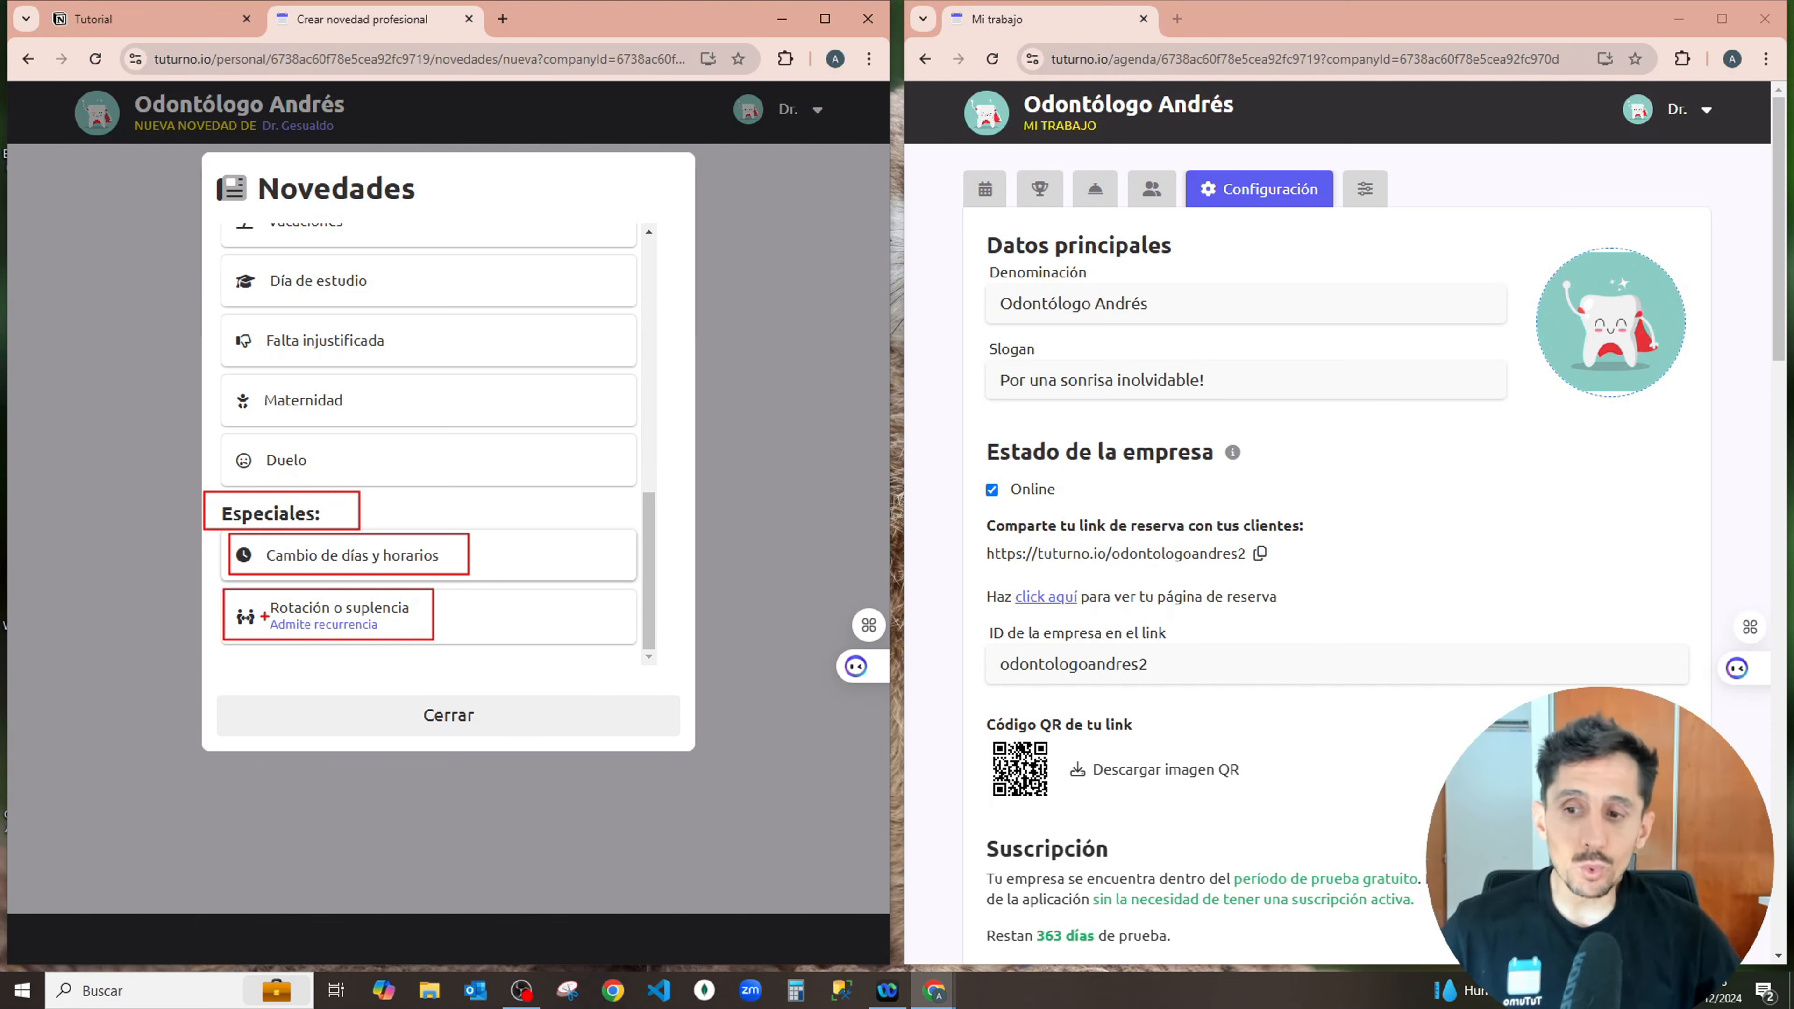
left_click_drag(263, 614, 425, 636)
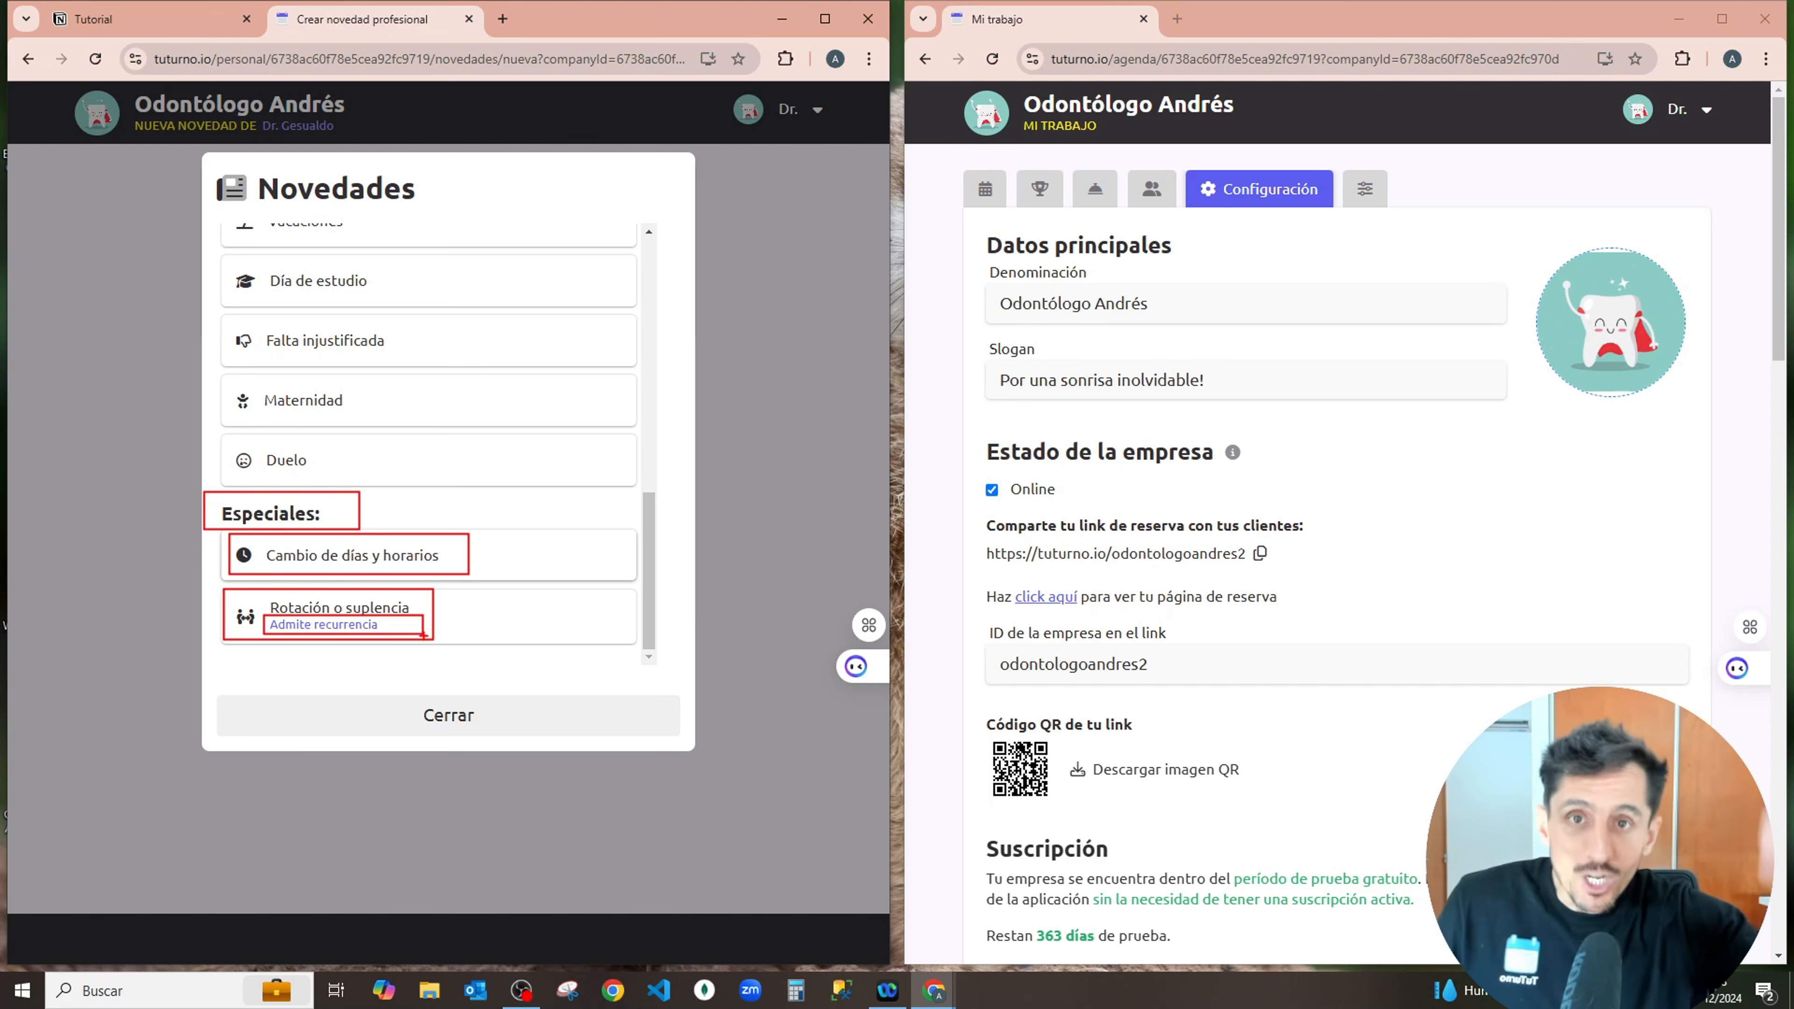
left_click_drag(260, 593, 330, 622)
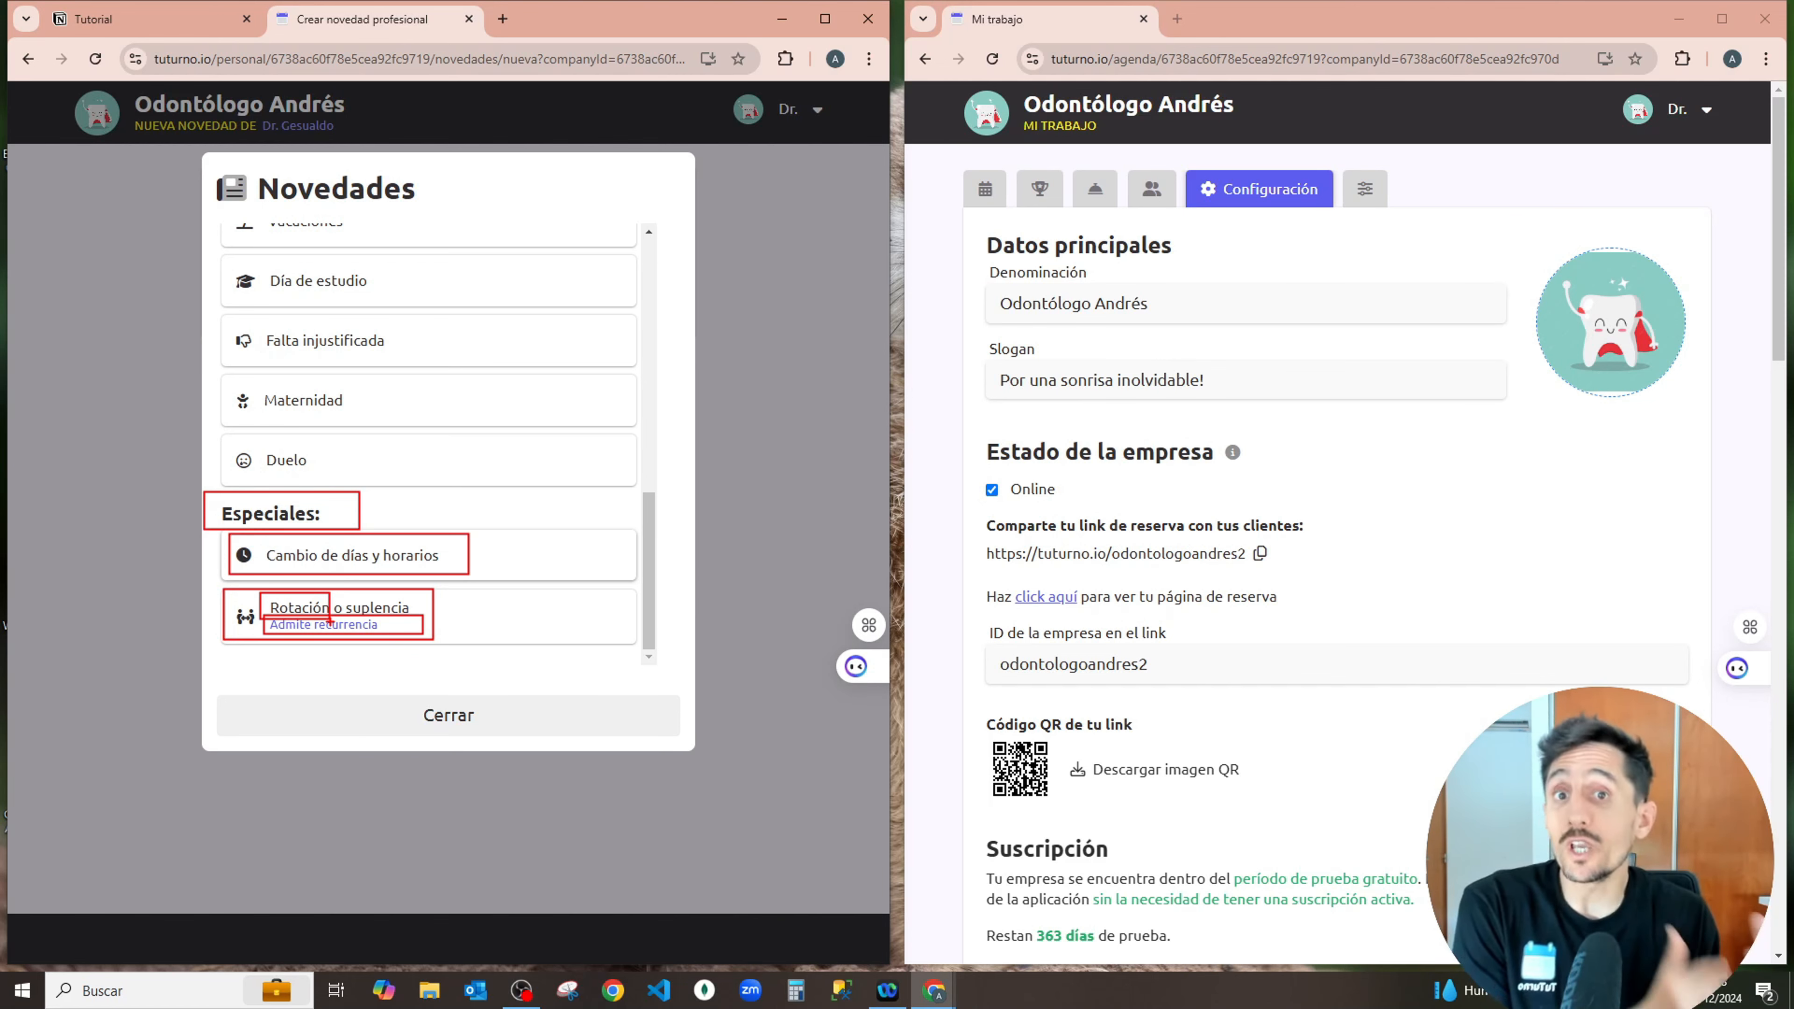
left_click_drag(260, 593, 393, 634)
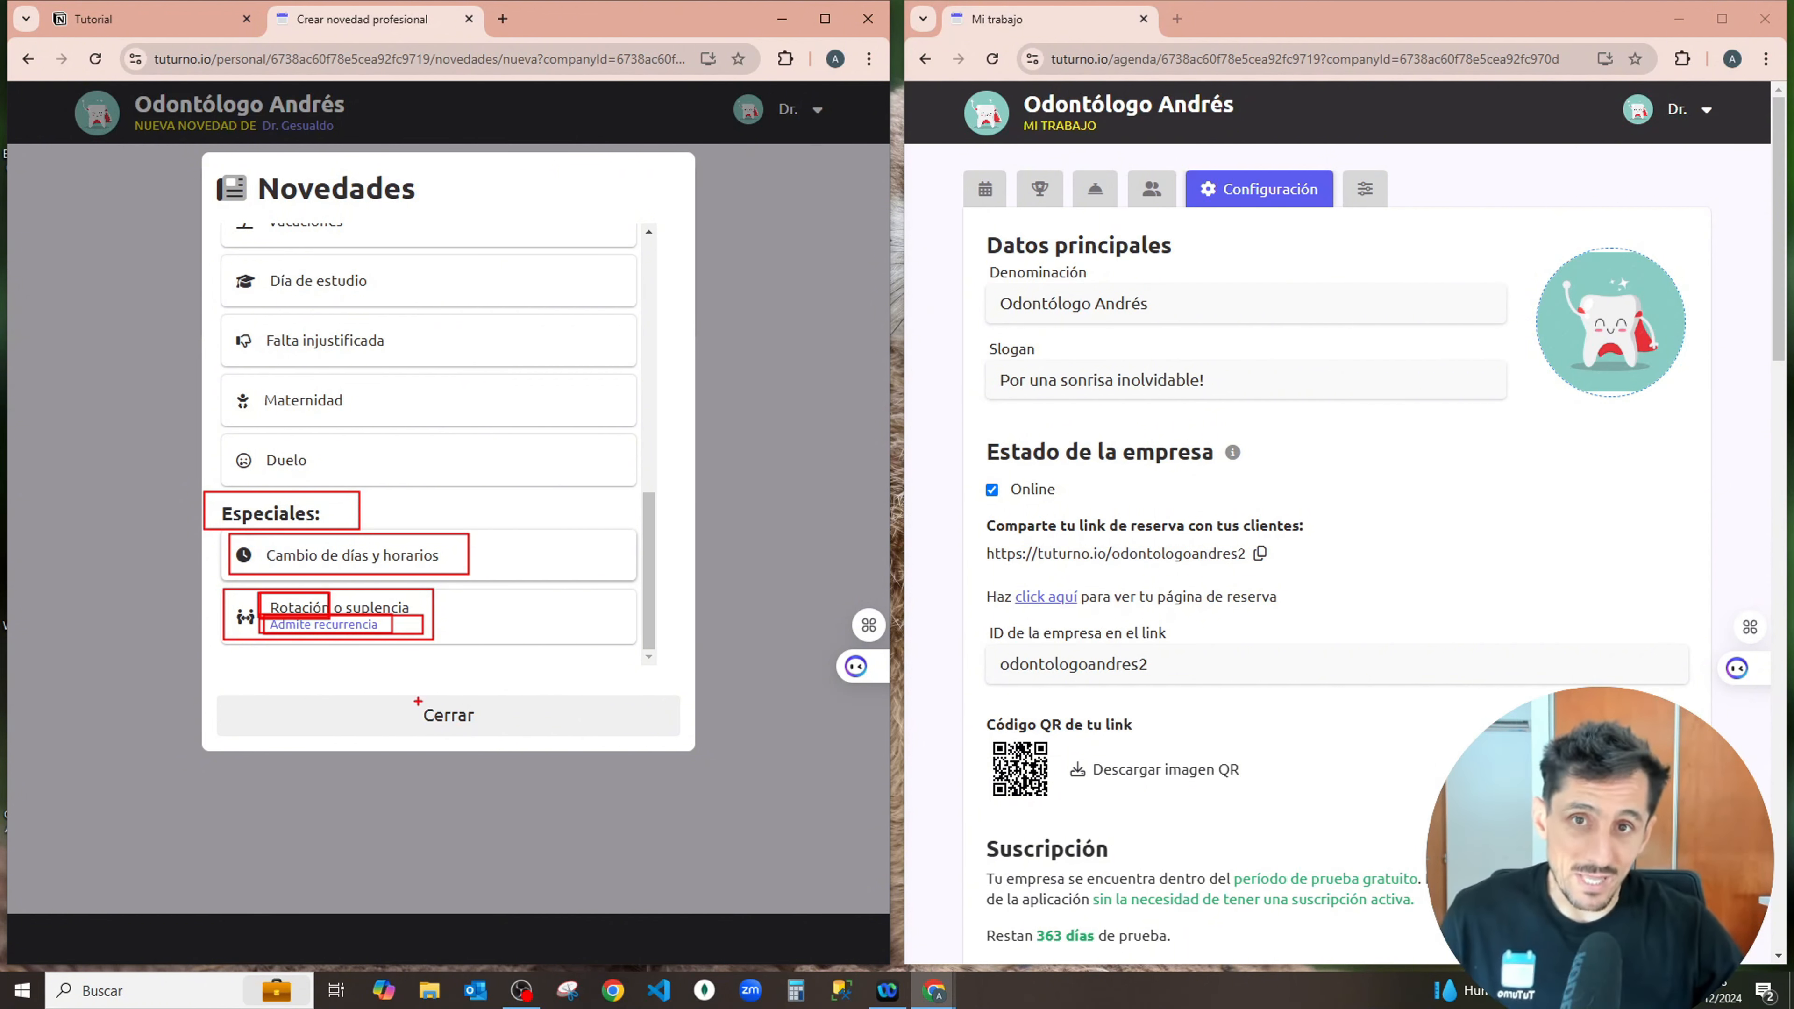
left_click_drag(261, 618, 387, 642)
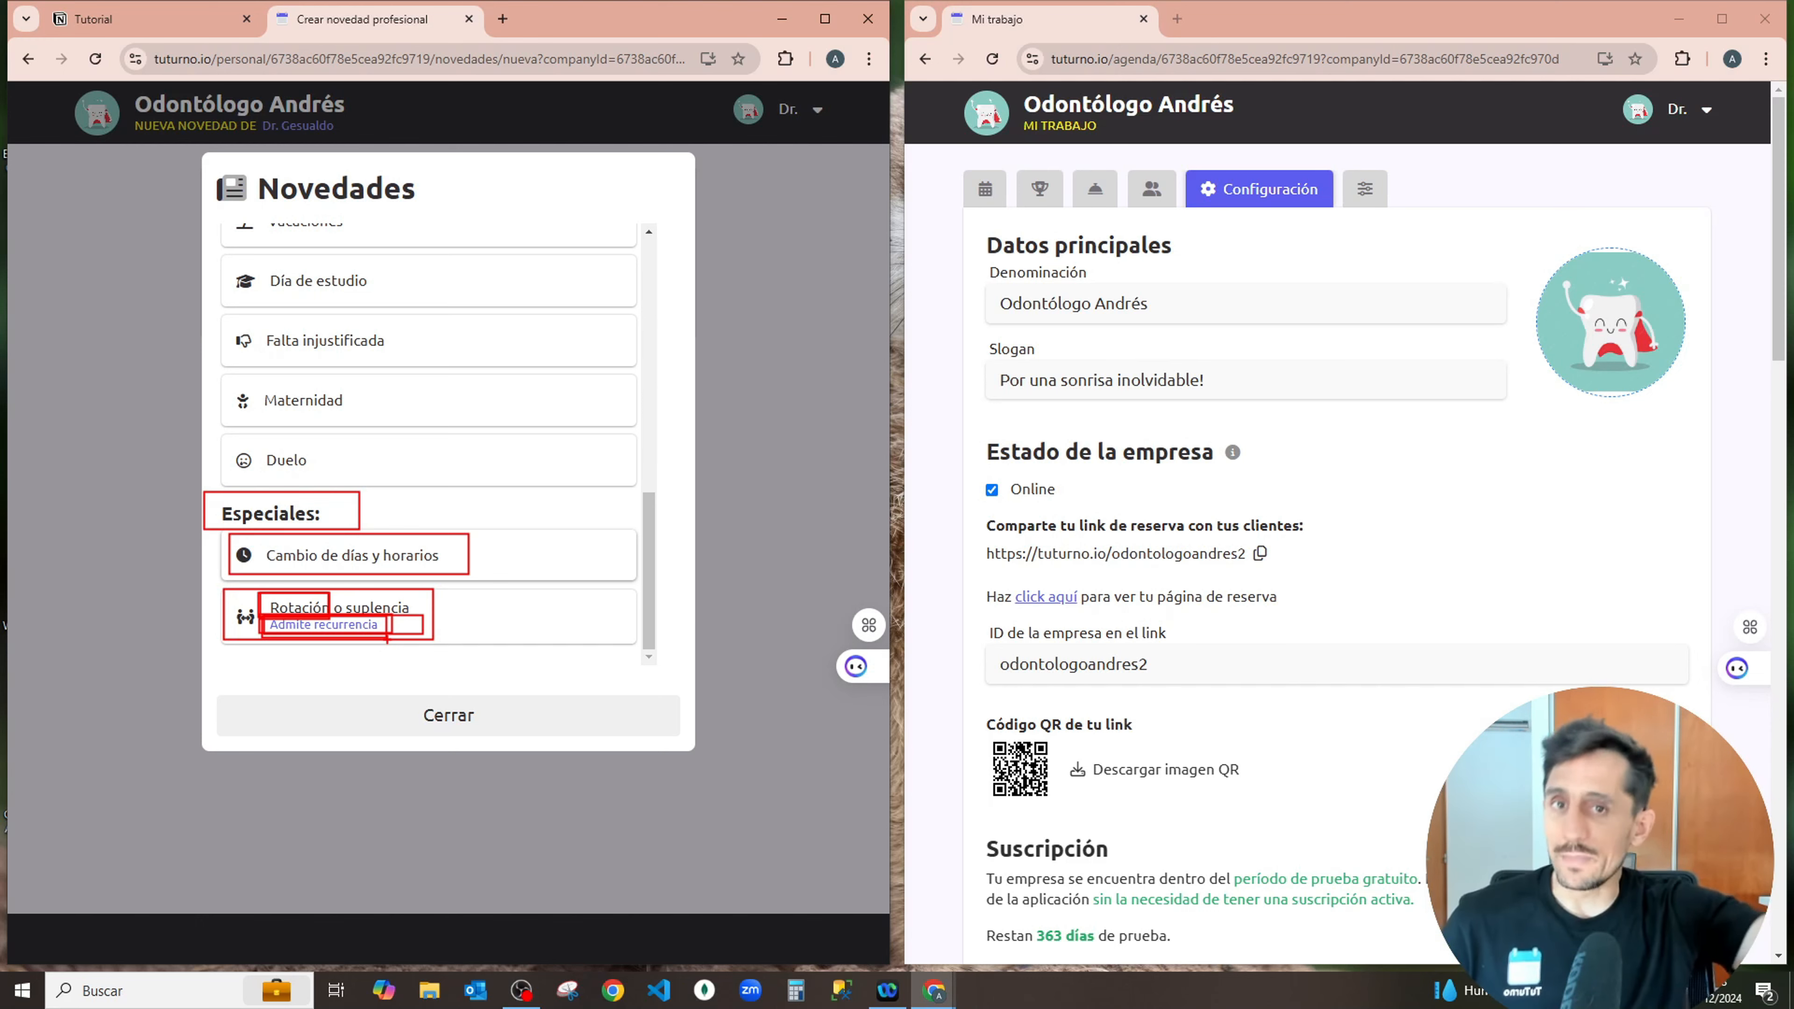
left_click_drag(342, 591, 428, 623)
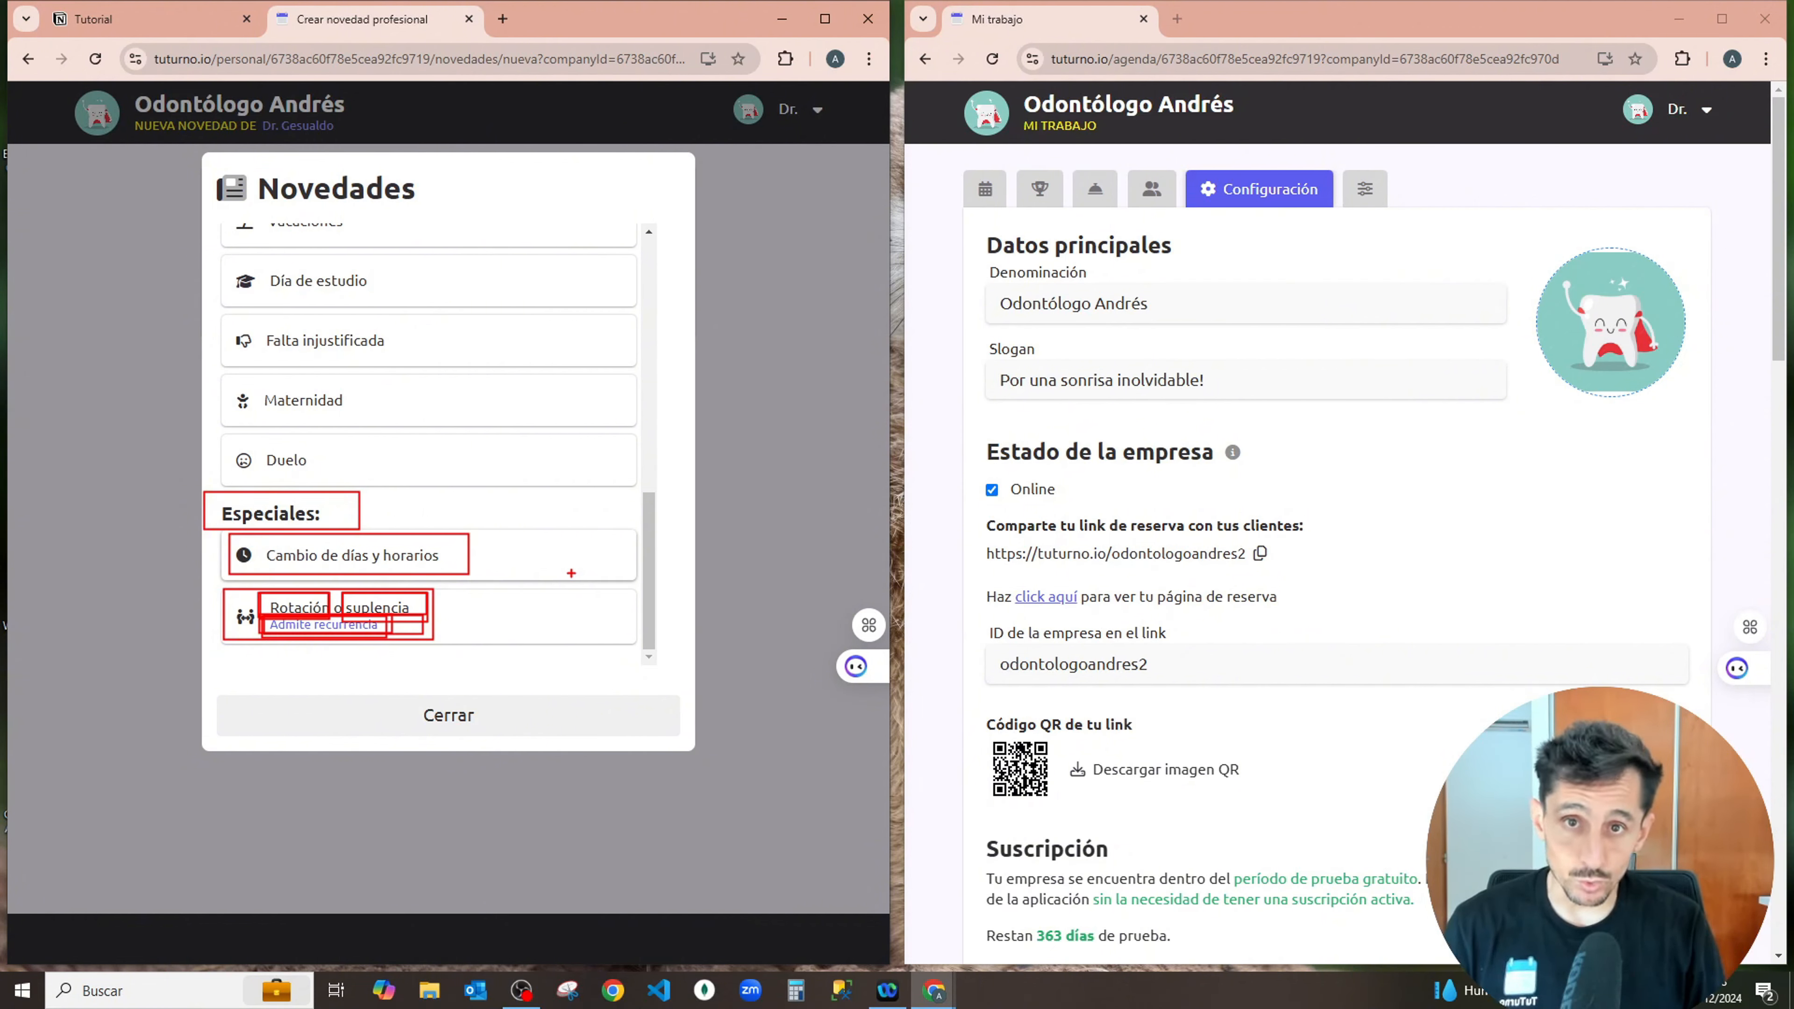
Review the two novedad types under Habilitan días de Servicios: Servicios de fecha variable and Servicios por cupos
scroll(461, 487, "up", 10)
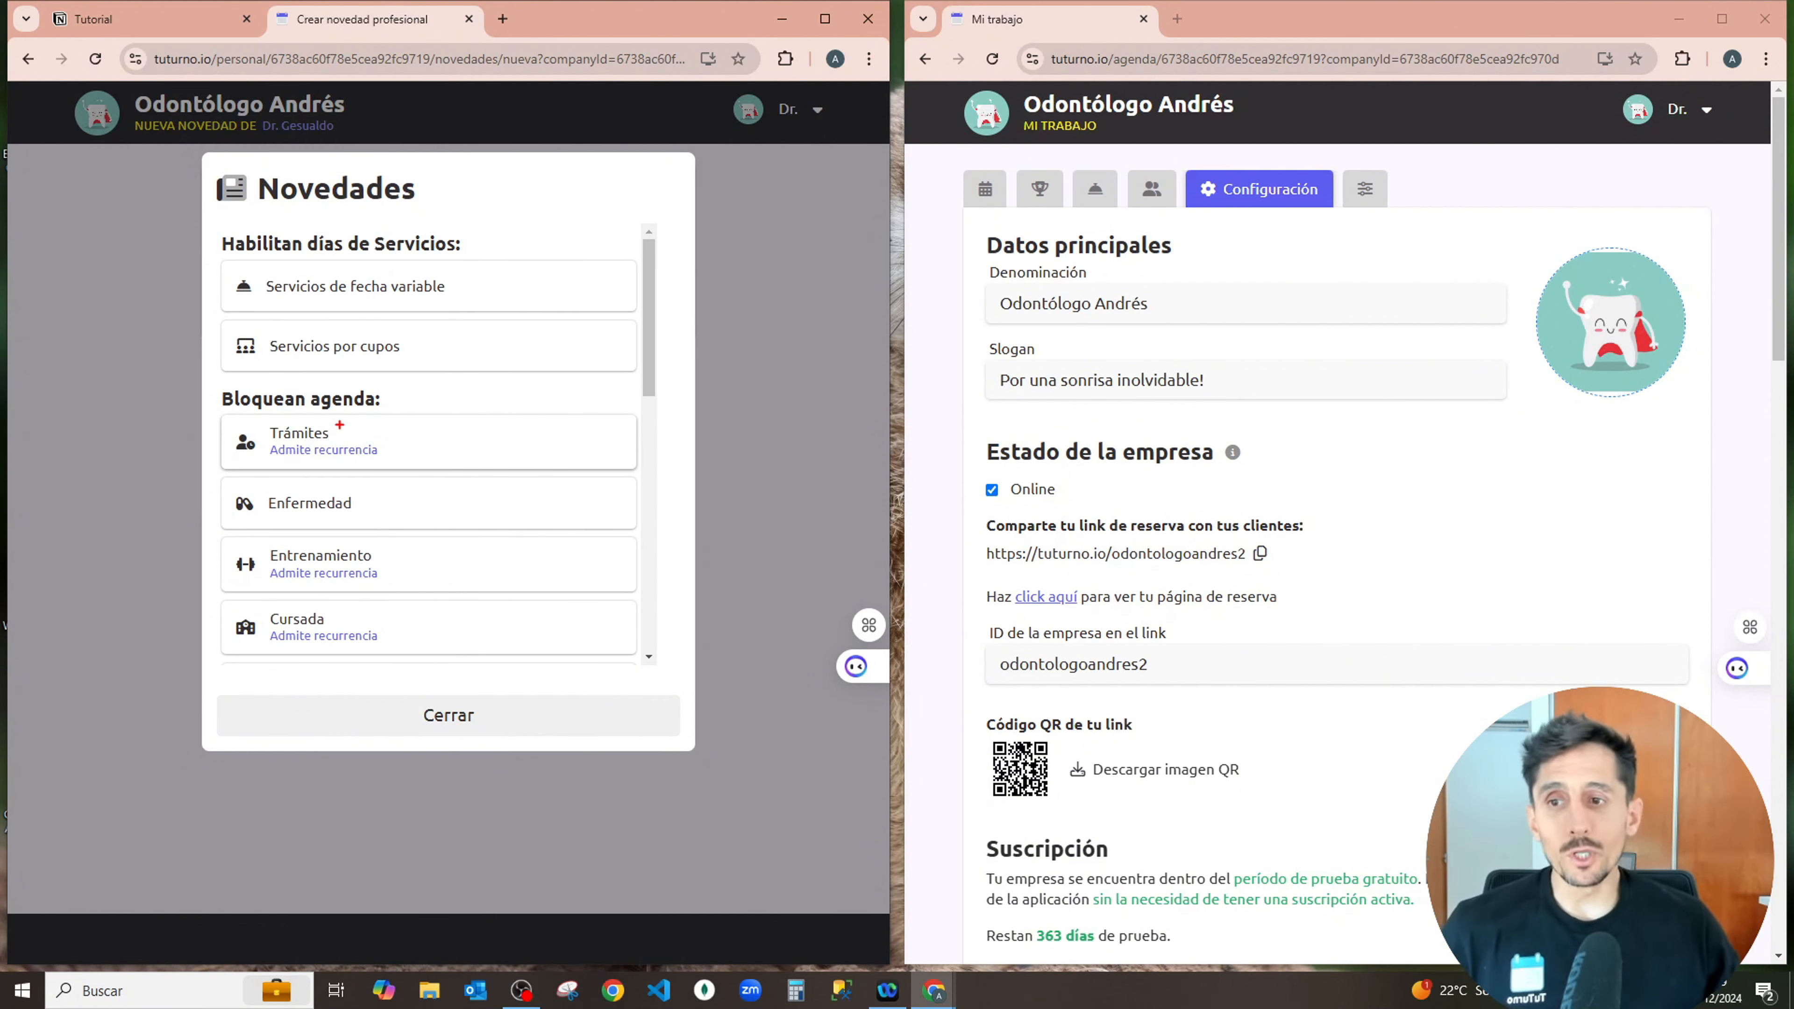
mouse_move(210, 217)
left_mouse_down()
mouse_move(247, 244)
mouse_move(499, 281)
mouse_move(513, 304)
left_mouse_up()
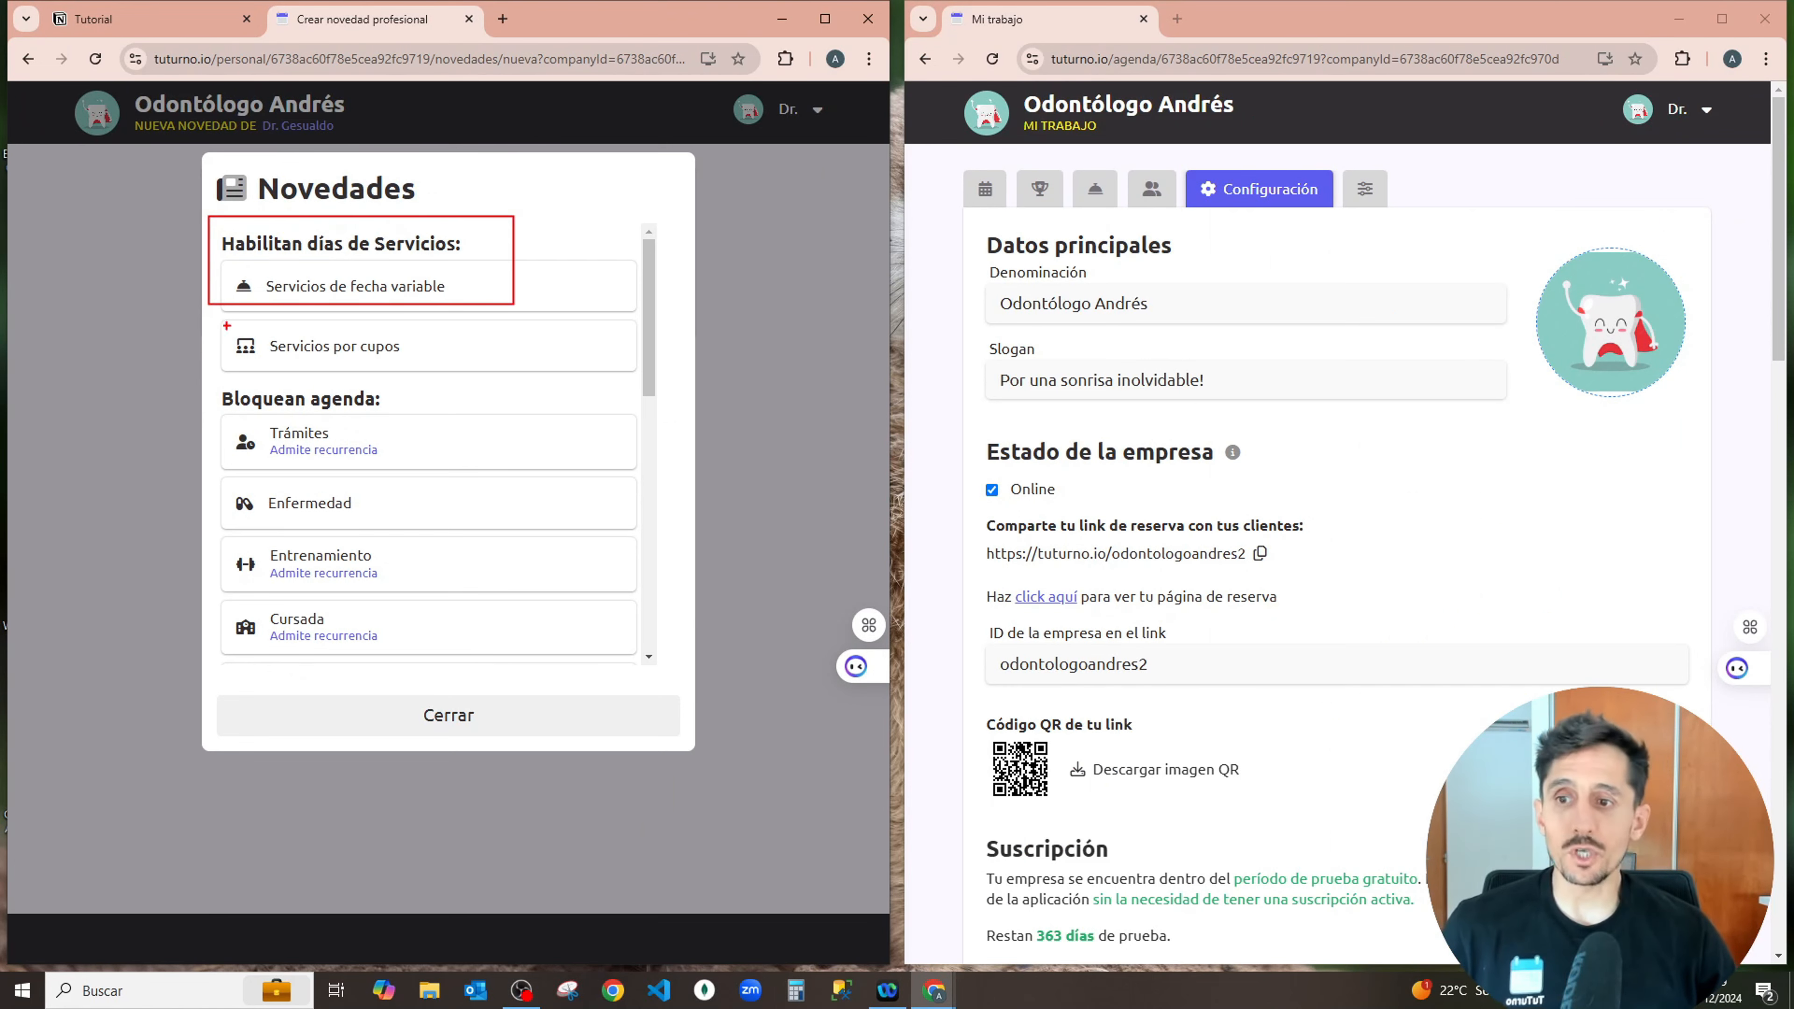
left_click_drag(208, 309, 455, 380)
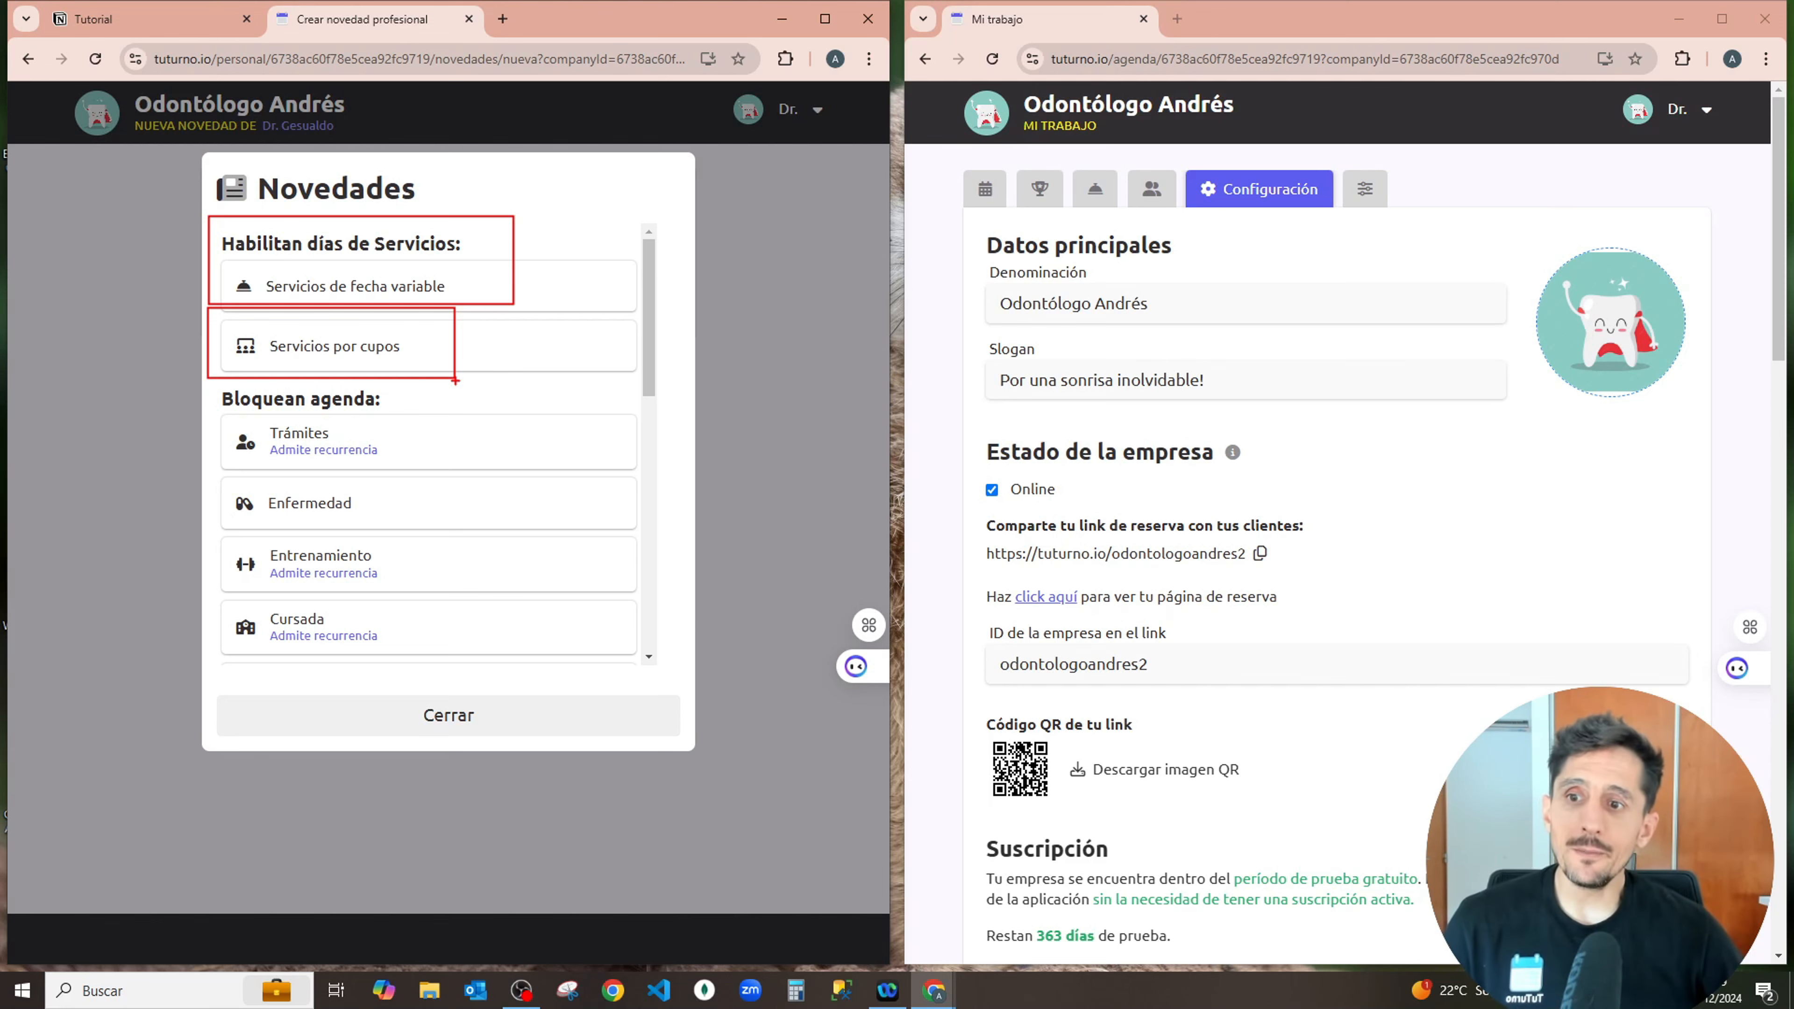
left_click_drag(219, 262, 459, 305)
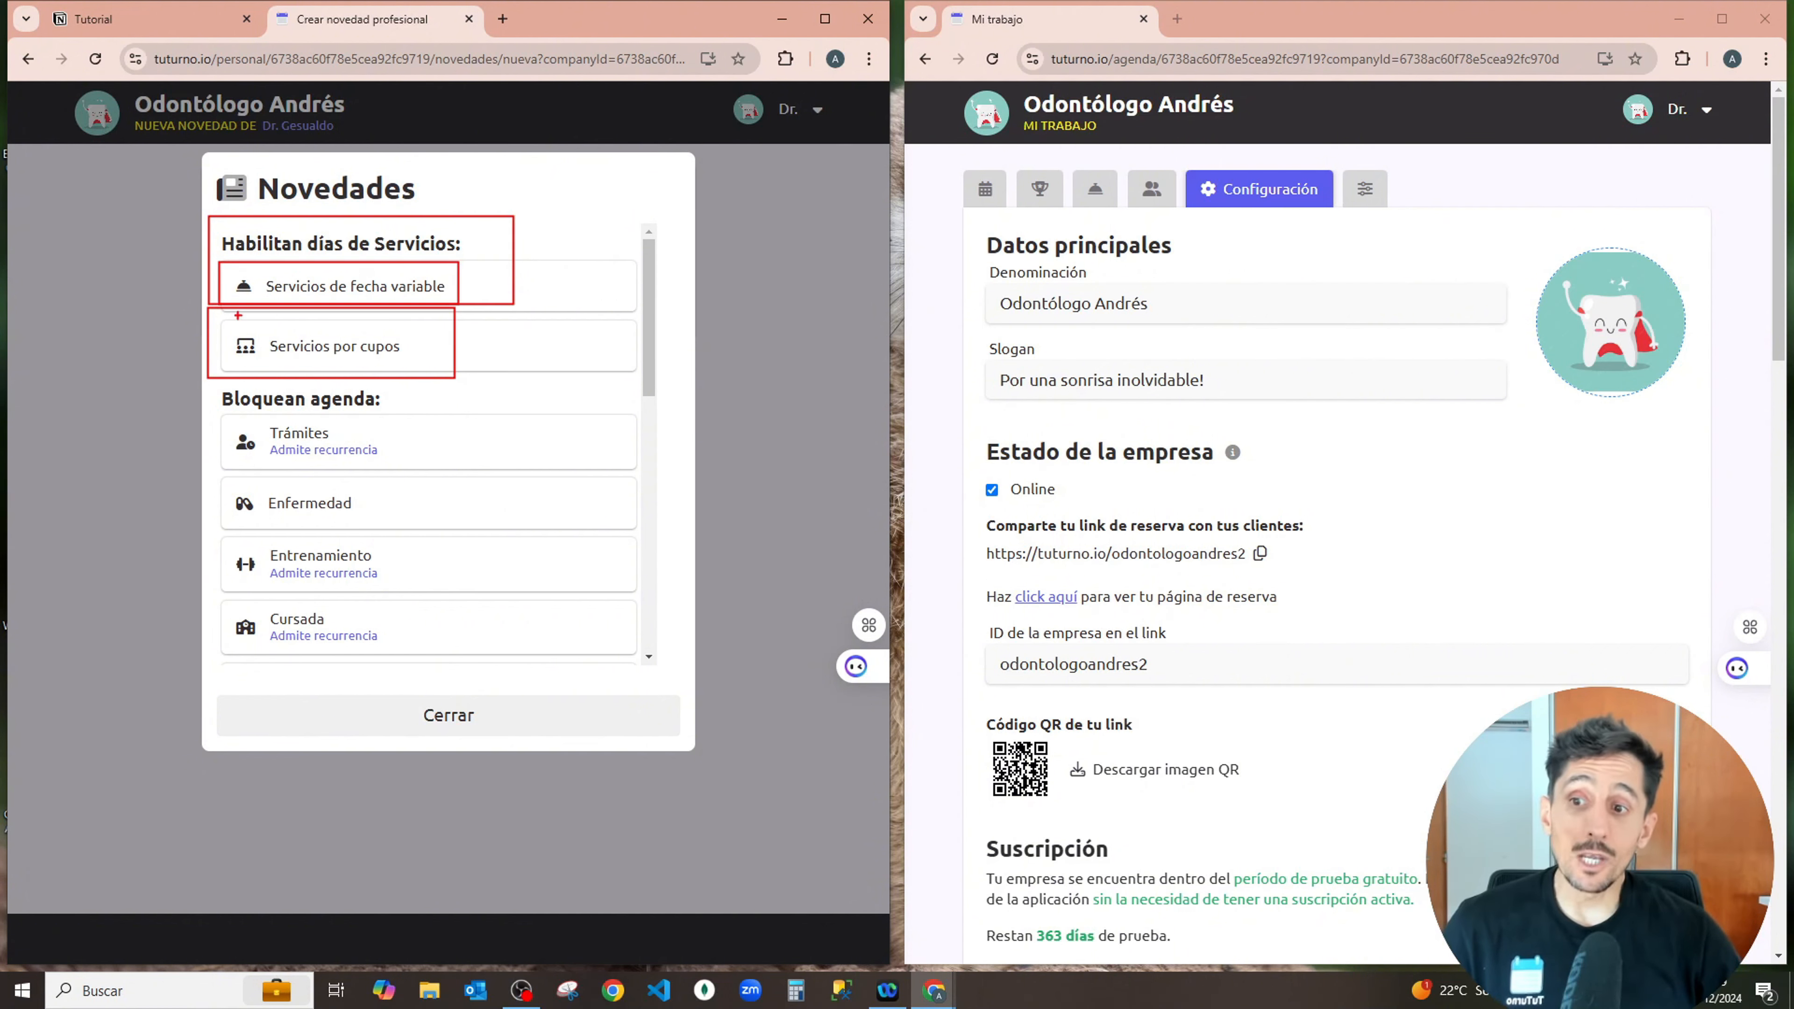
left_click_drag(219, 320, 423, 376)
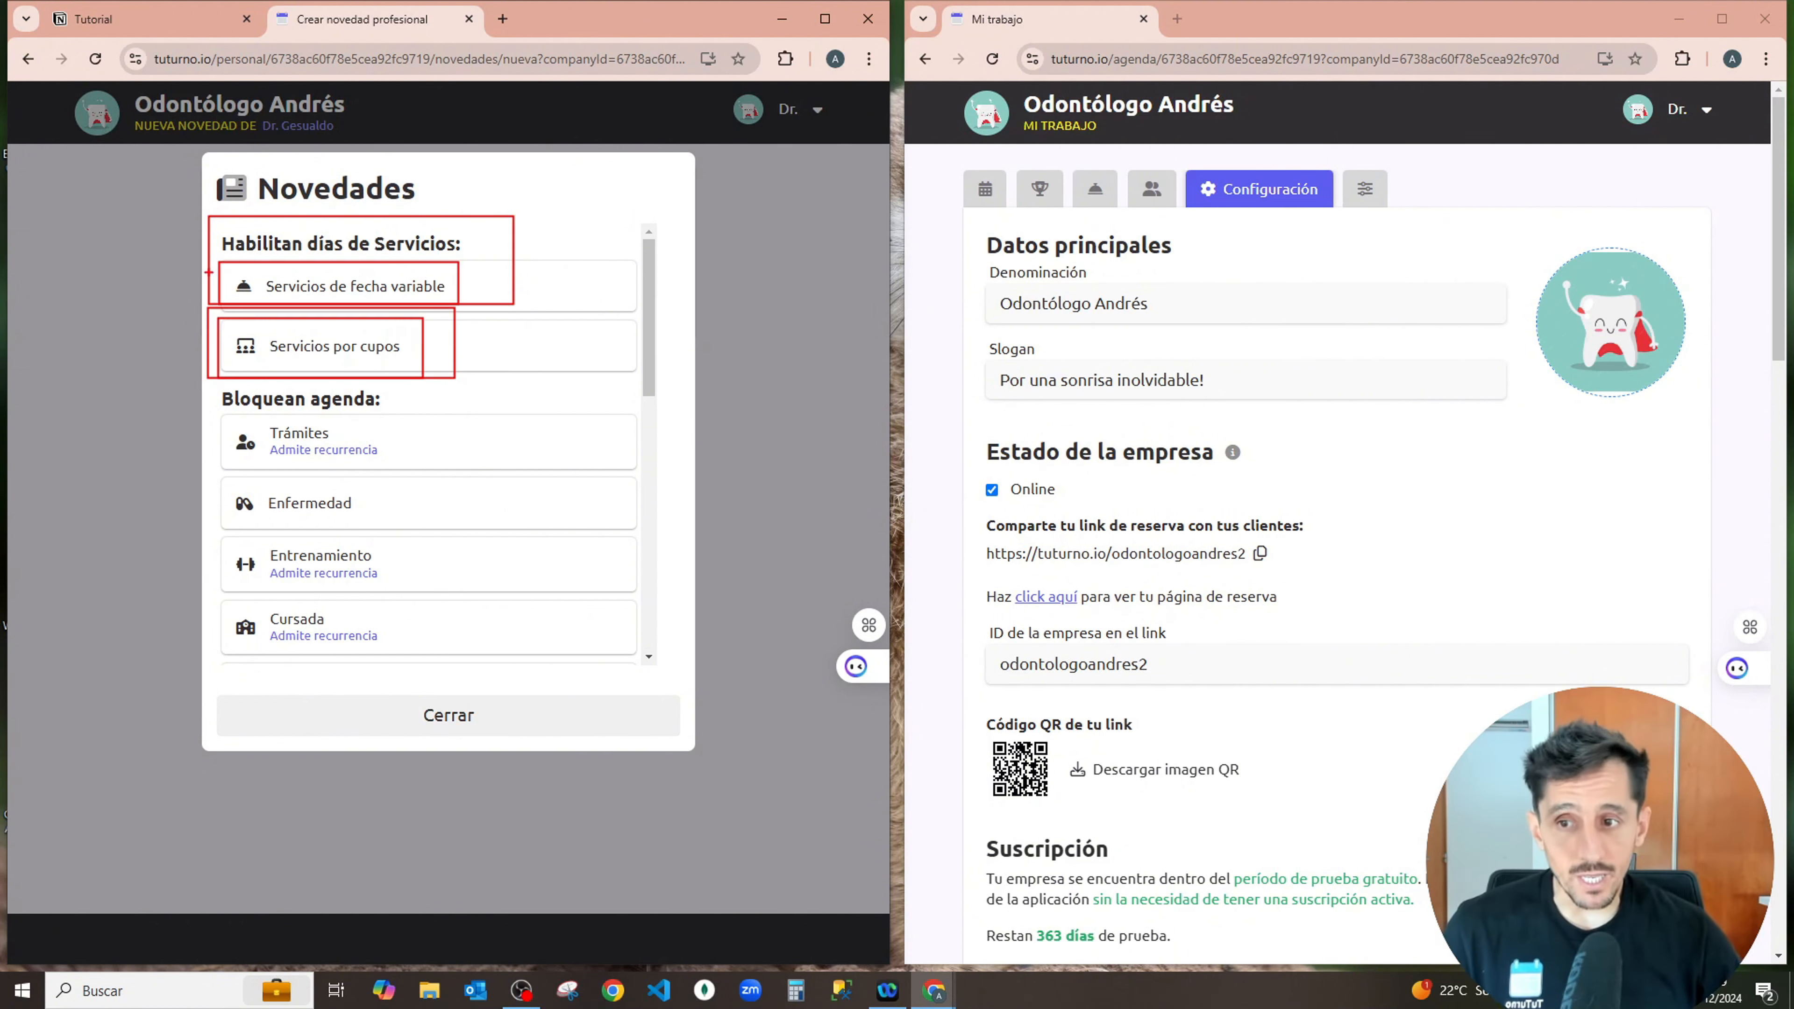
left_click_drag(213, 260, 461, 306)
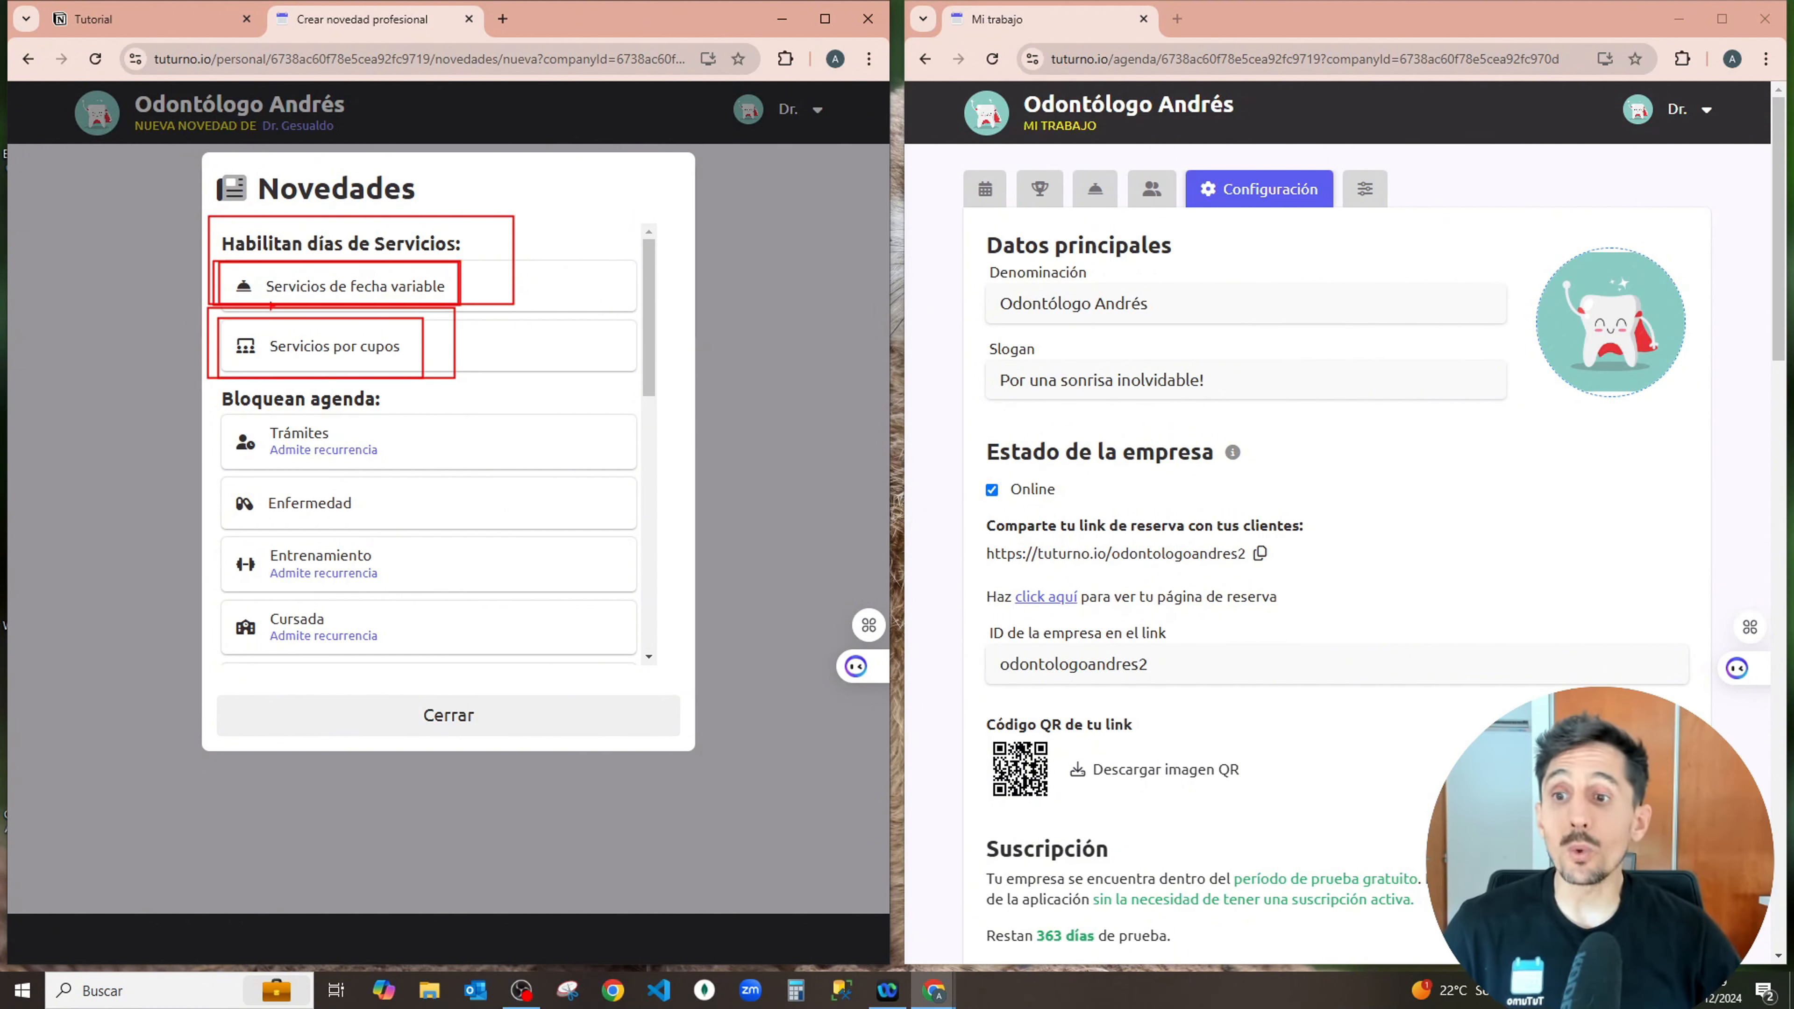
left_click_drag(211, 312, 440, 382)
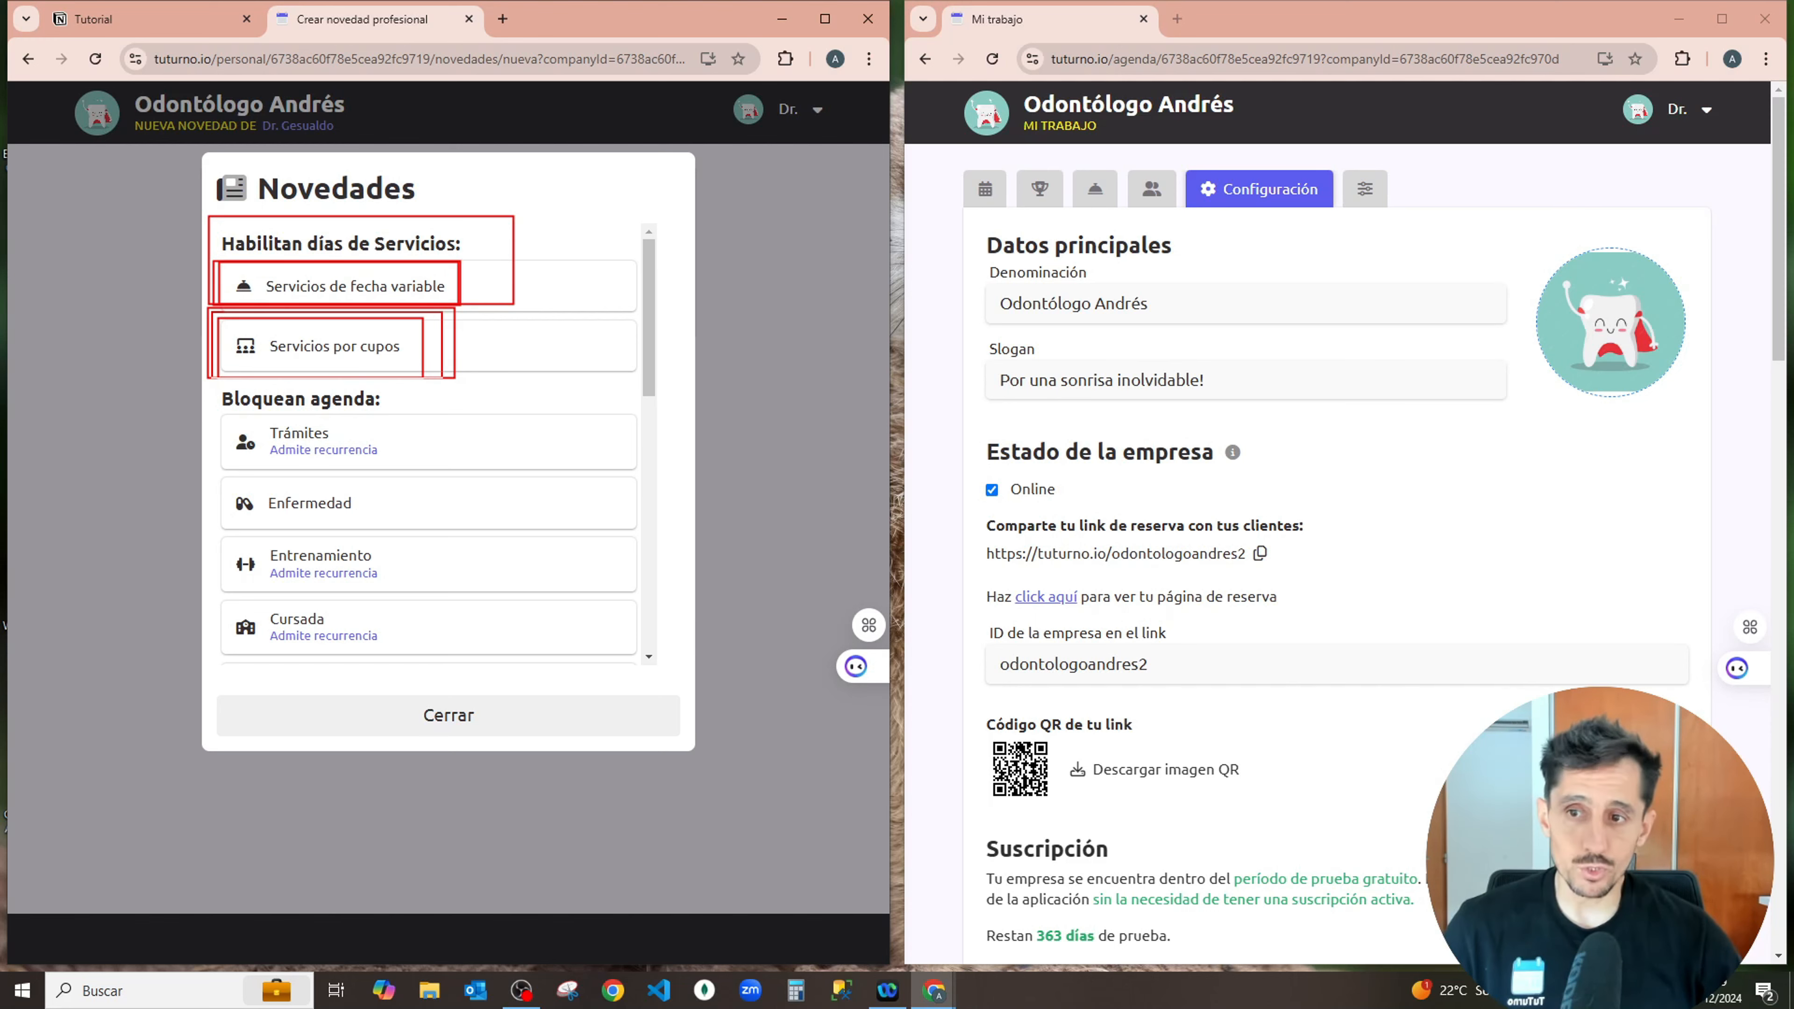